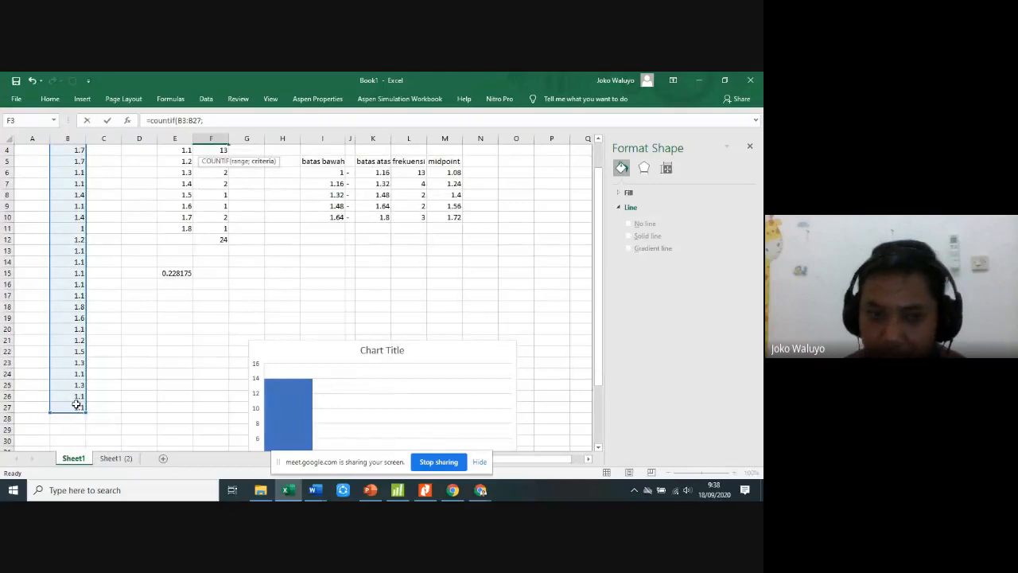
Complete the frequency formula in F3 as =COUNTIF($B$3:$B$27;E3), with the data range locked as an absolute reference
text(;)
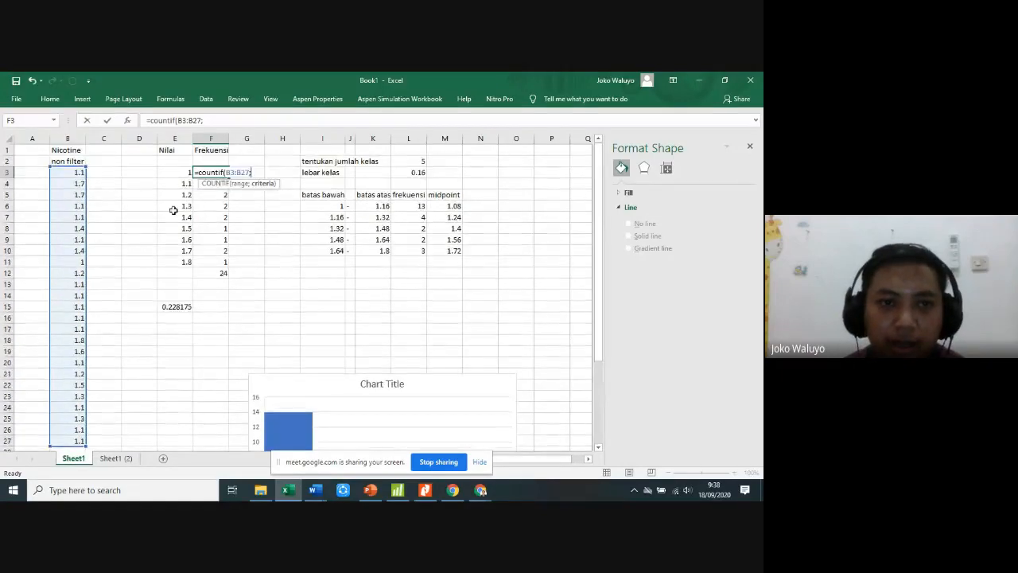
click(228, 172)
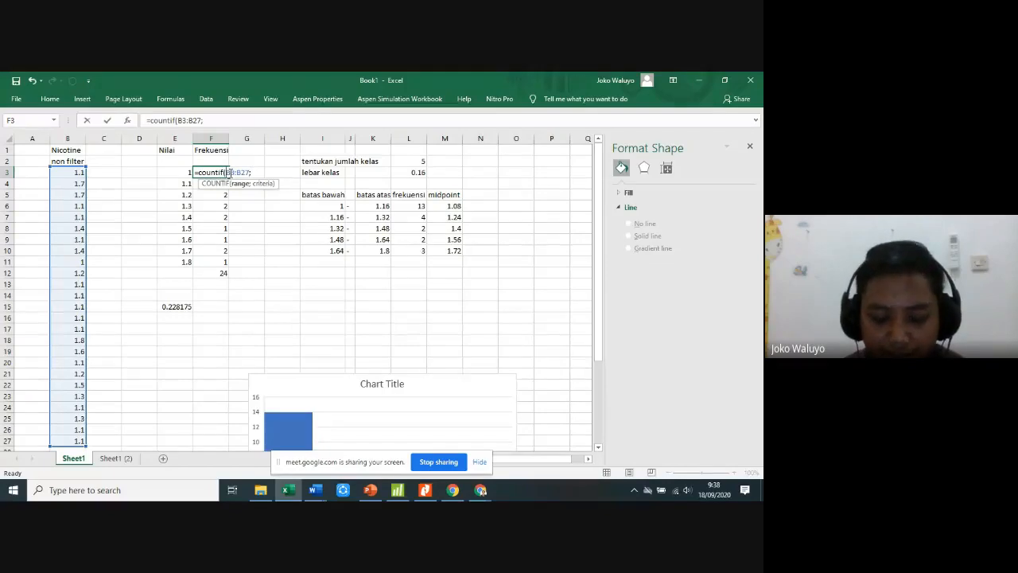
key(F4)
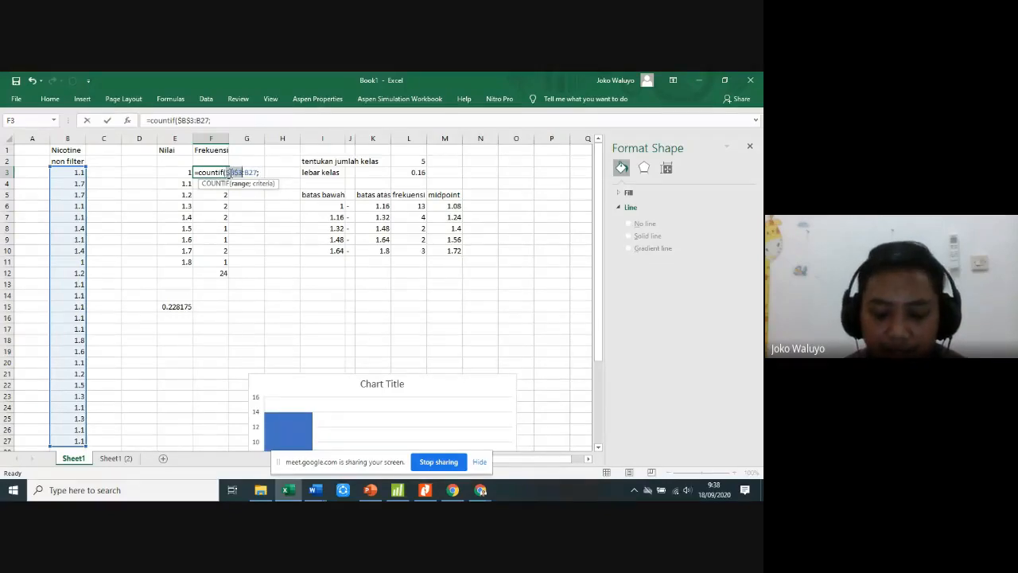
click(251, 171)
key(F4)
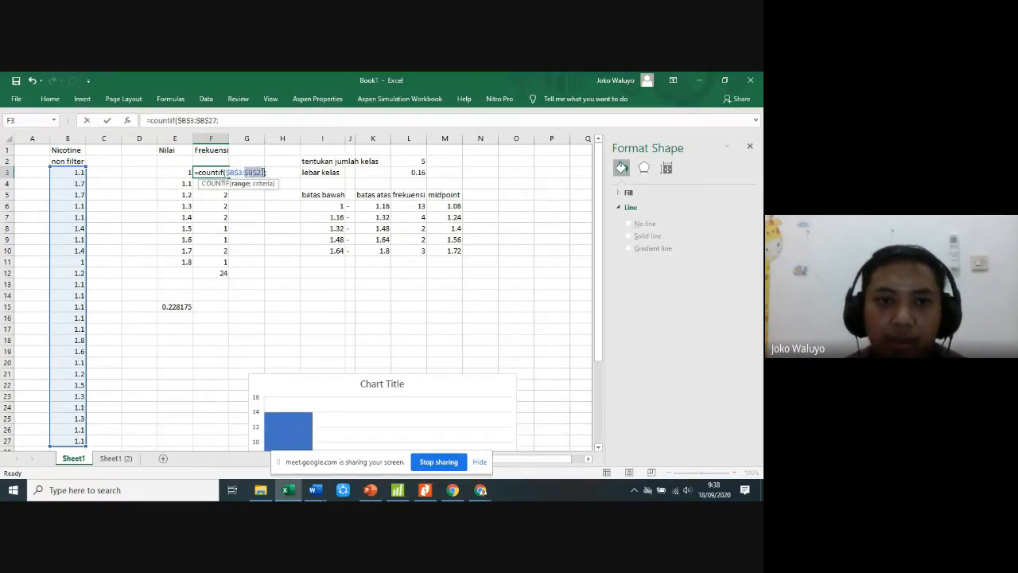
click(249, 172)
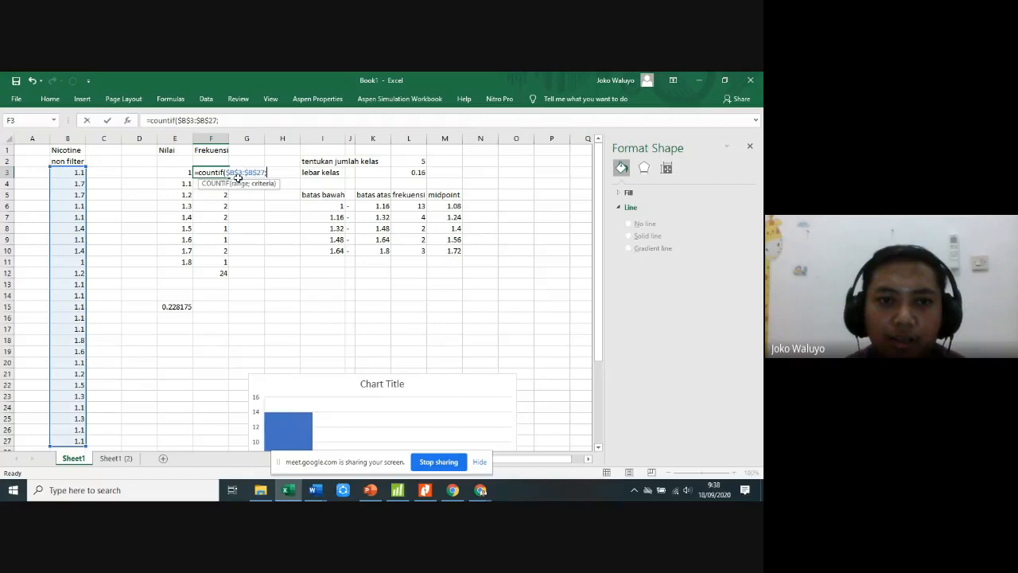
click(183, 172)
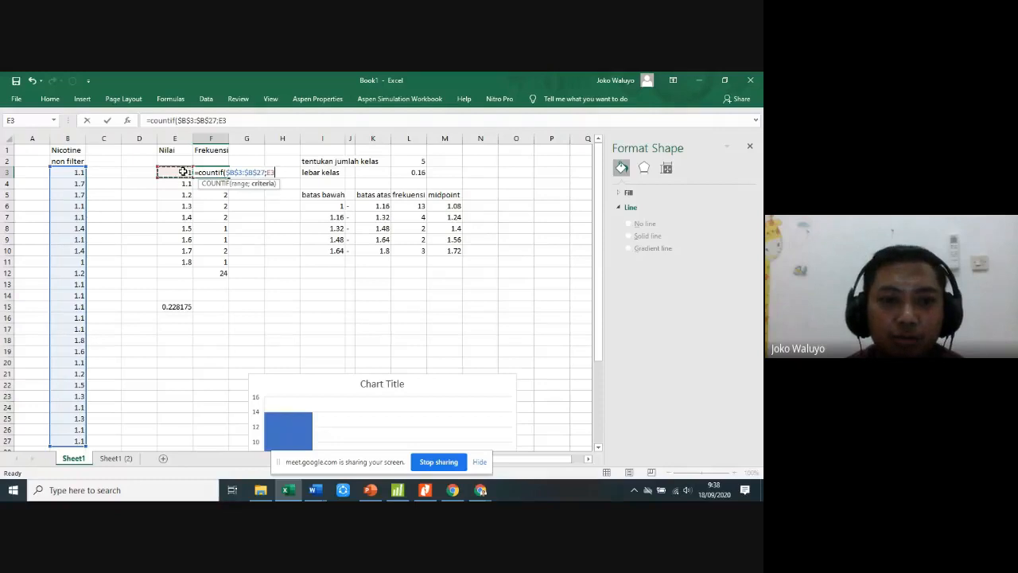
text())
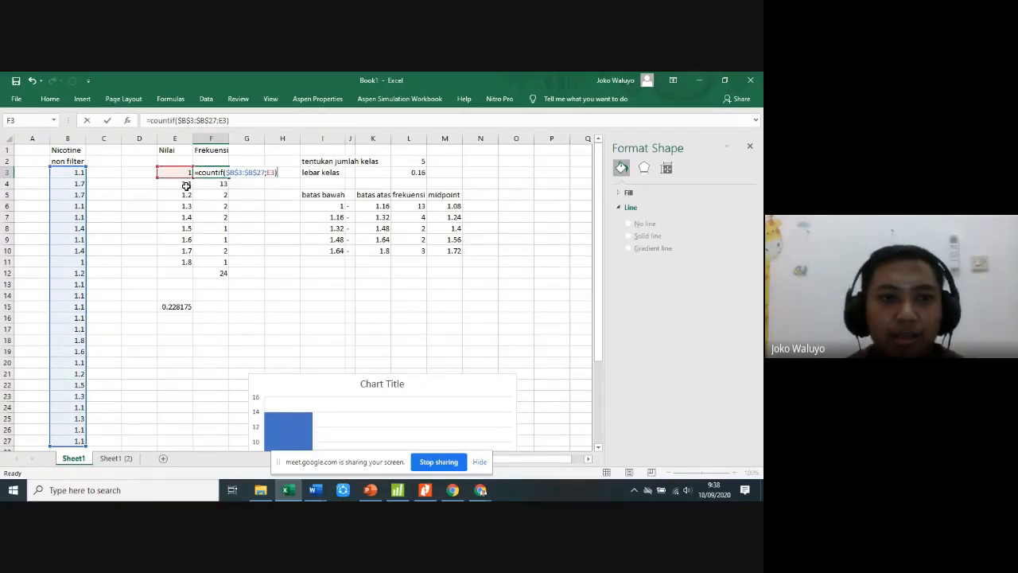
key(Return)
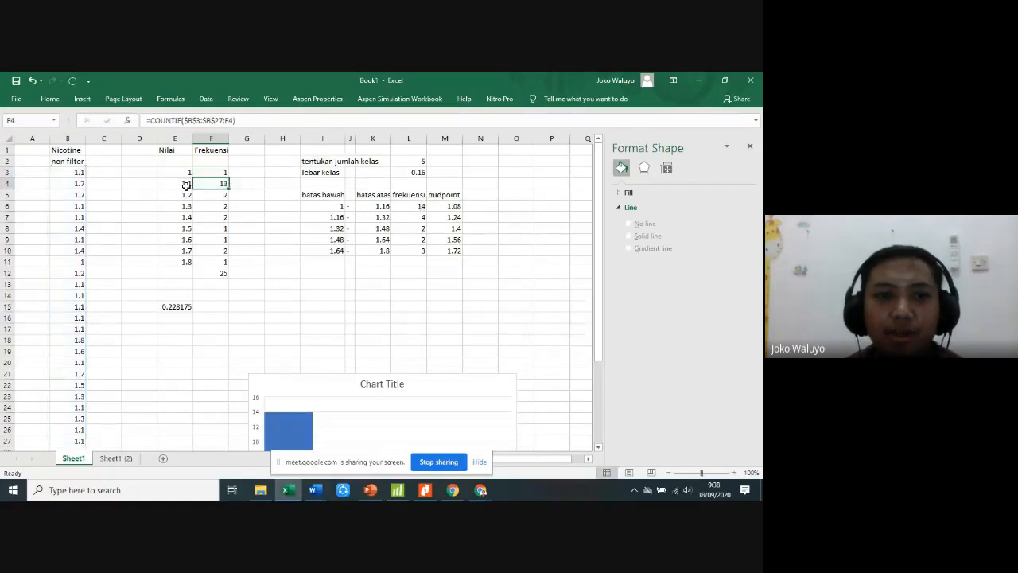
Copy the COUNTIF formula from F3 down to F11 and inspect the frequency total in F12
click(217, 169)
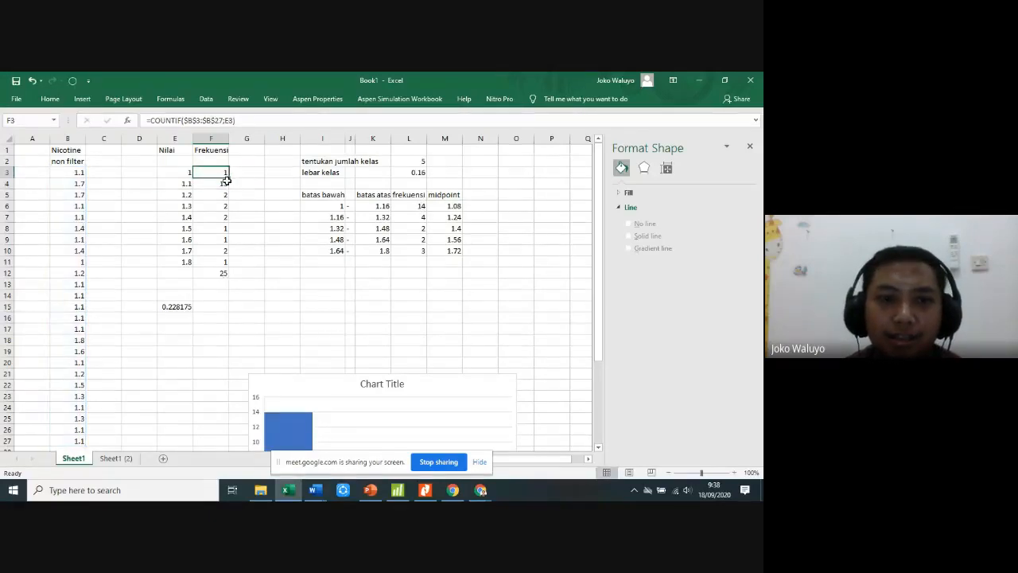
drag(228, 177, 229, 264)
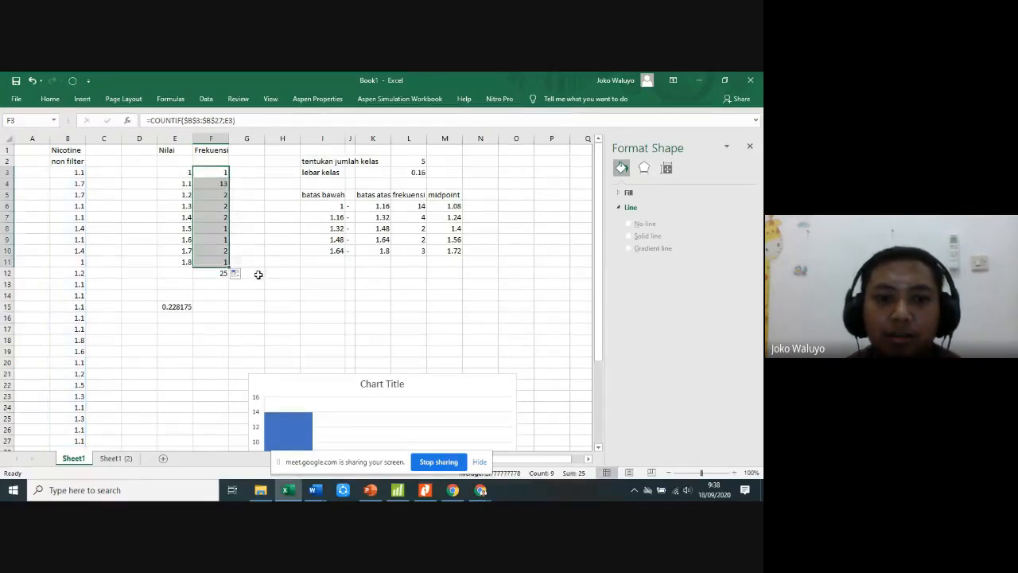
click(211, 273)
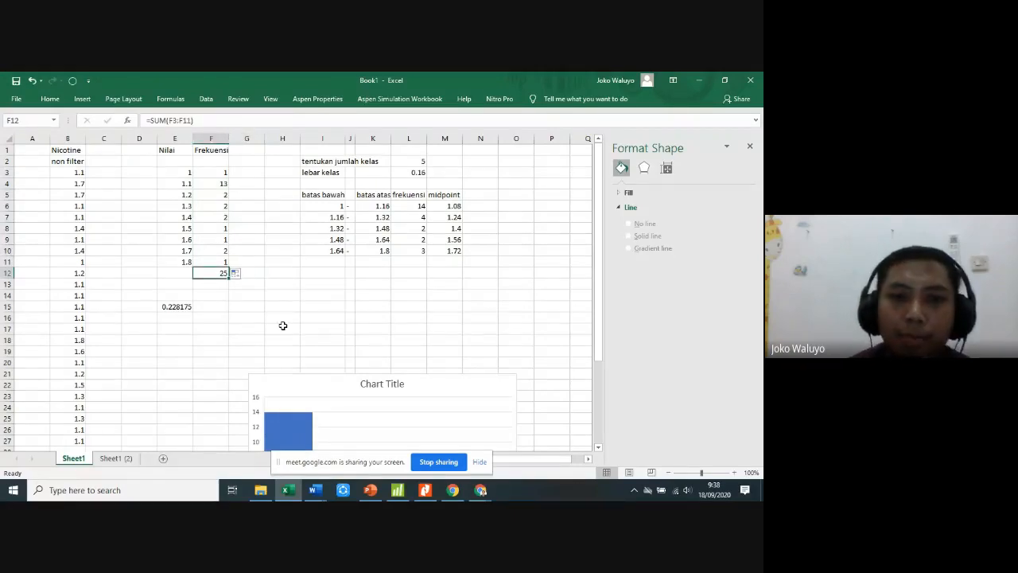
click(480, 462)
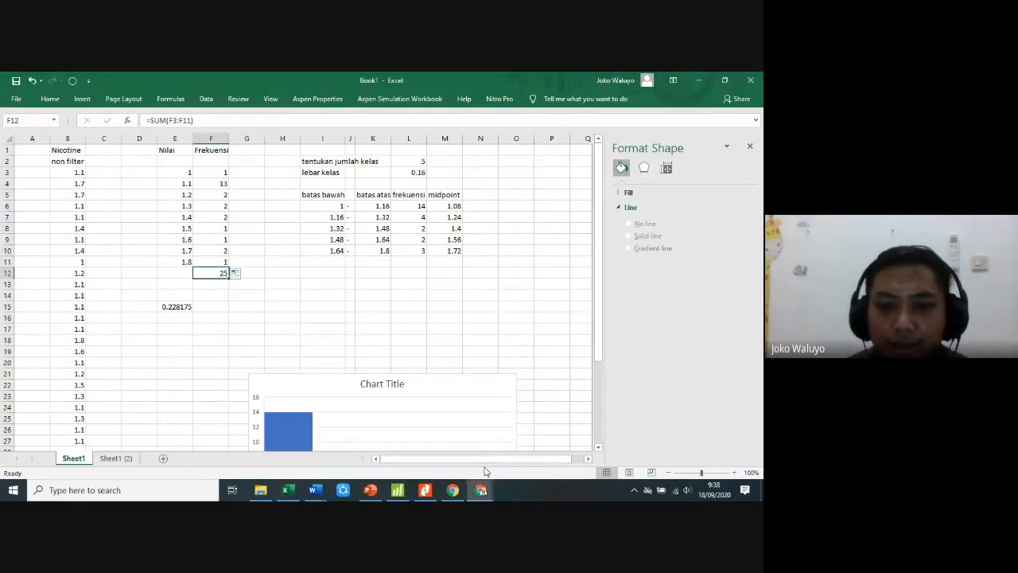
Switch to the PowerPoint presentation and display slide 10, "Prosedur untuk membangun distribusi frekuensi", to review the procedure
click(377, 493)
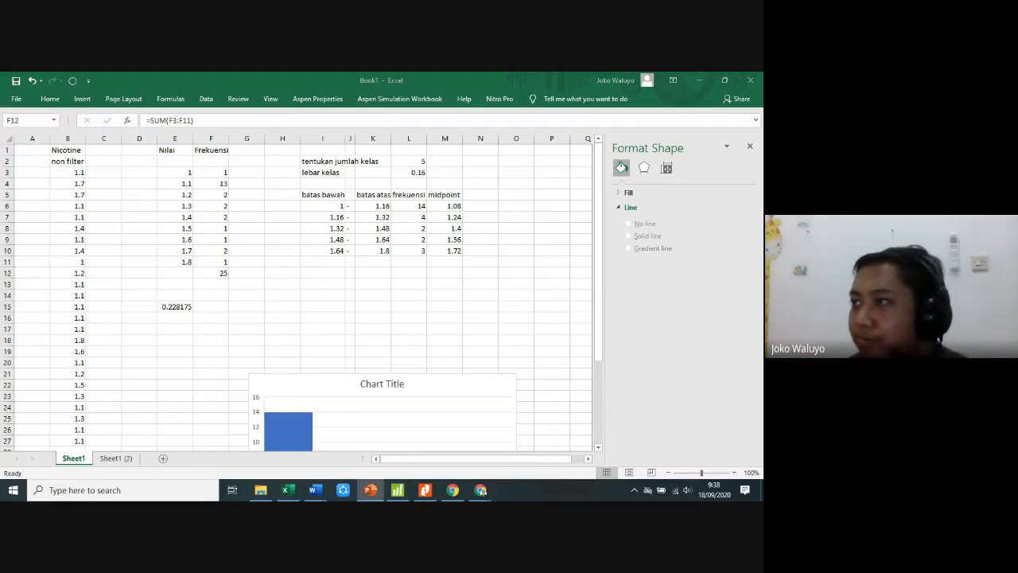
drag(762, 88, 322, 88)
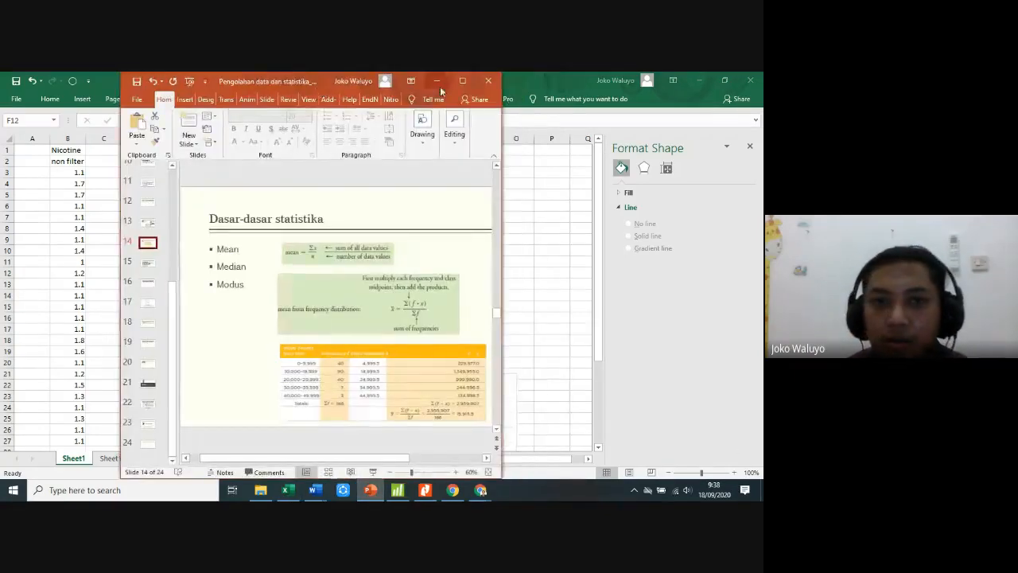
click(464, 83)
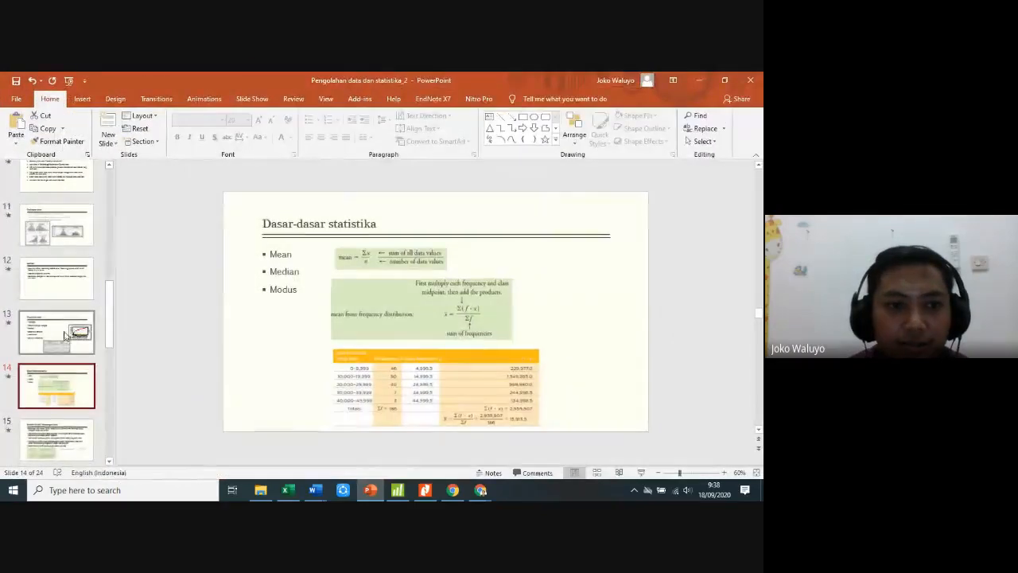
click(58, 322)
click(58, 291)
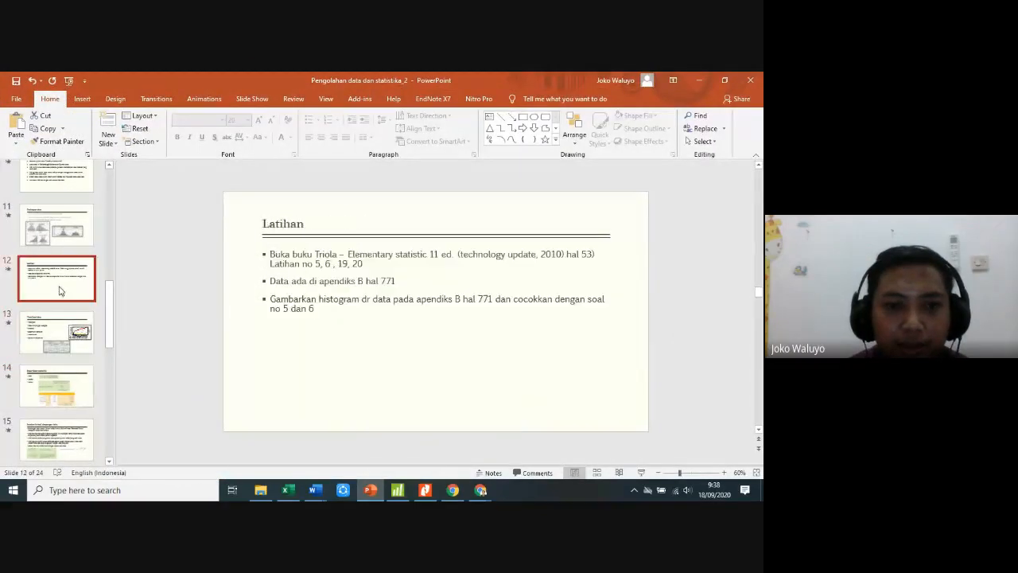
click(61, 227)
click(57, 189)
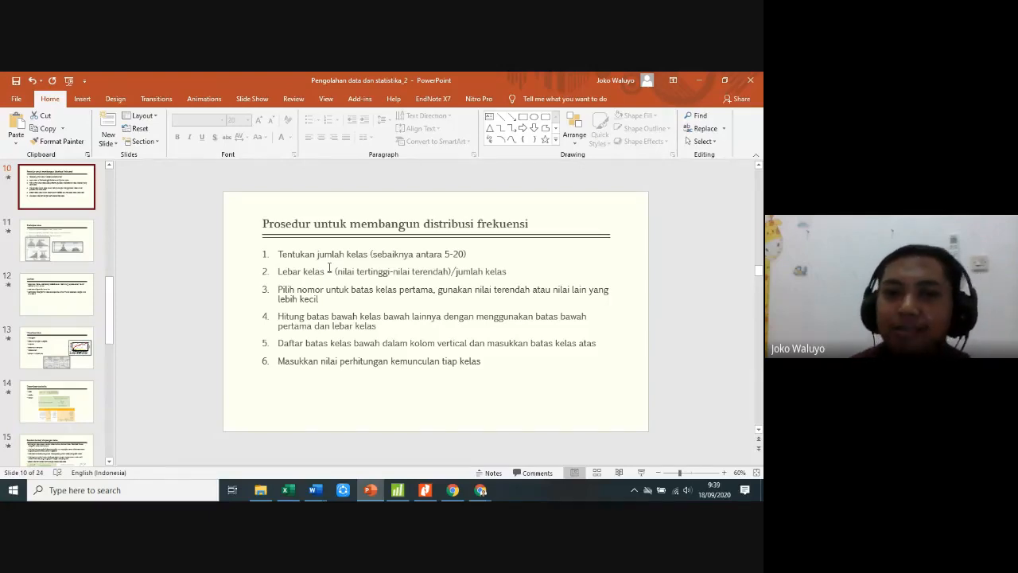
Return to the Excel workbook and inspect the number of classes in L2
click(696, 81)
click(362, 181)
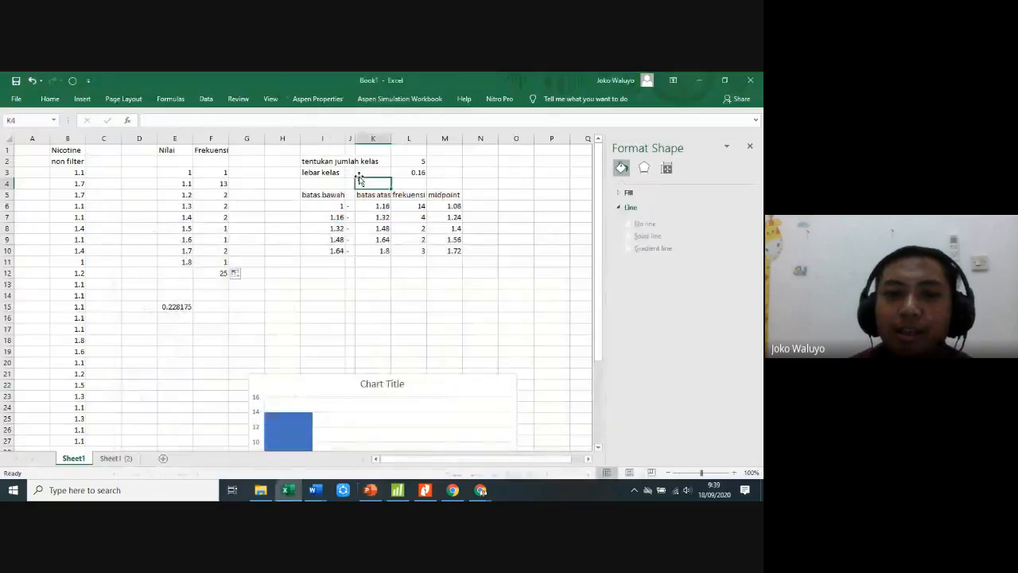
click(412, 162)
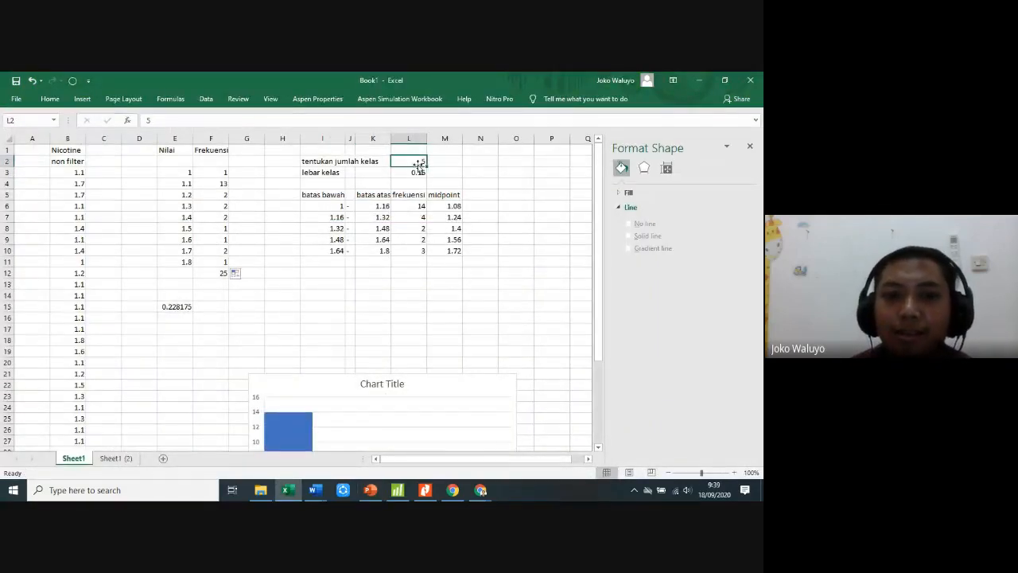
Re-enter the class width in L3 ("lebar kelas") with the formula =(E11-E3)/L2
click(418, 172)
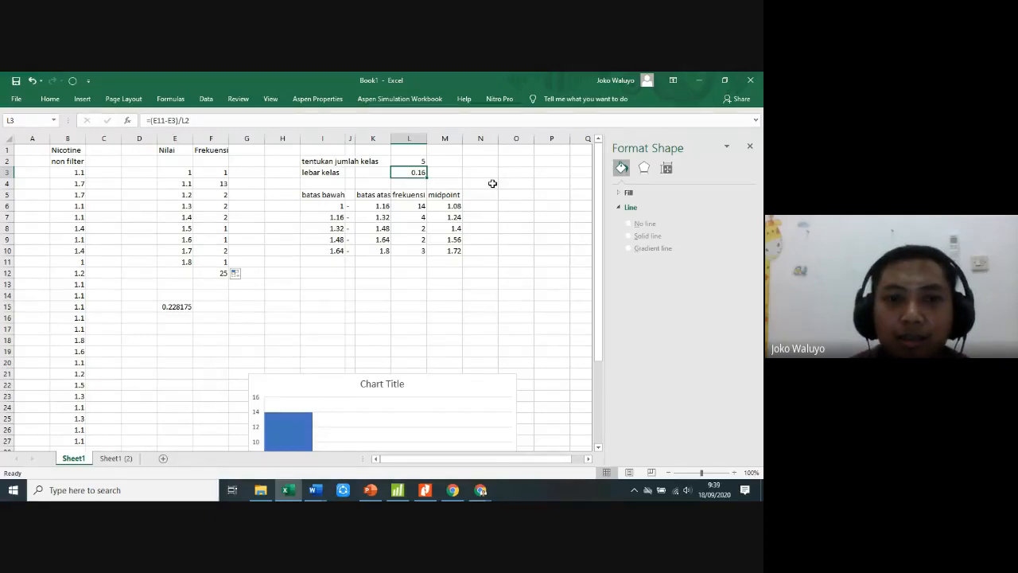
text(=)
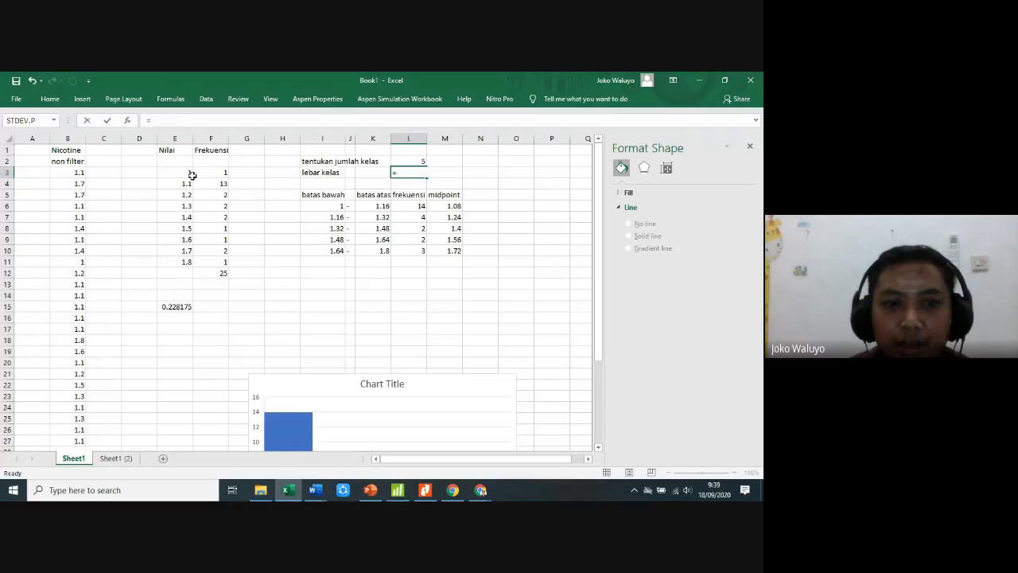
text(()
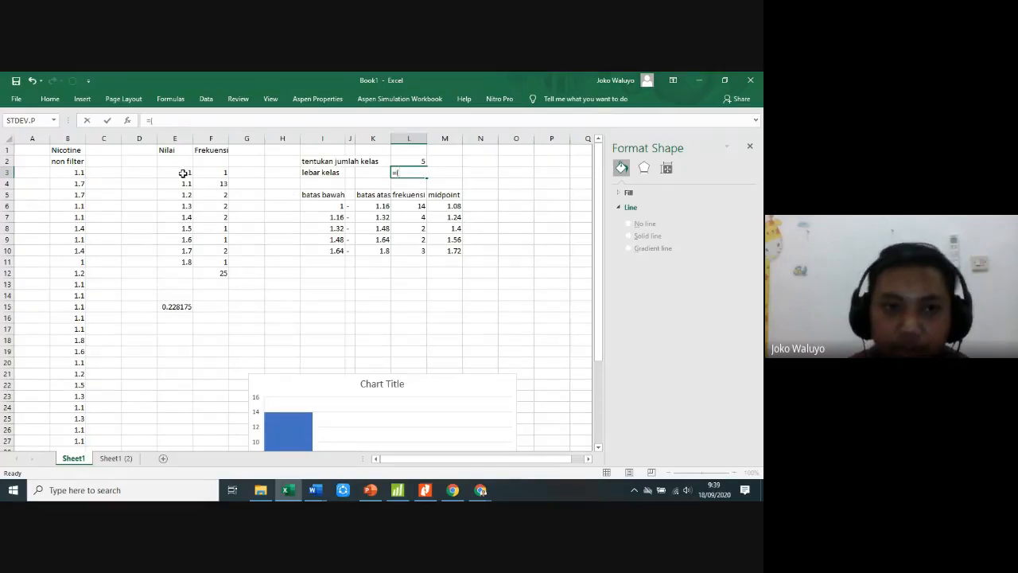
click(183, 173)
click(183, 261)
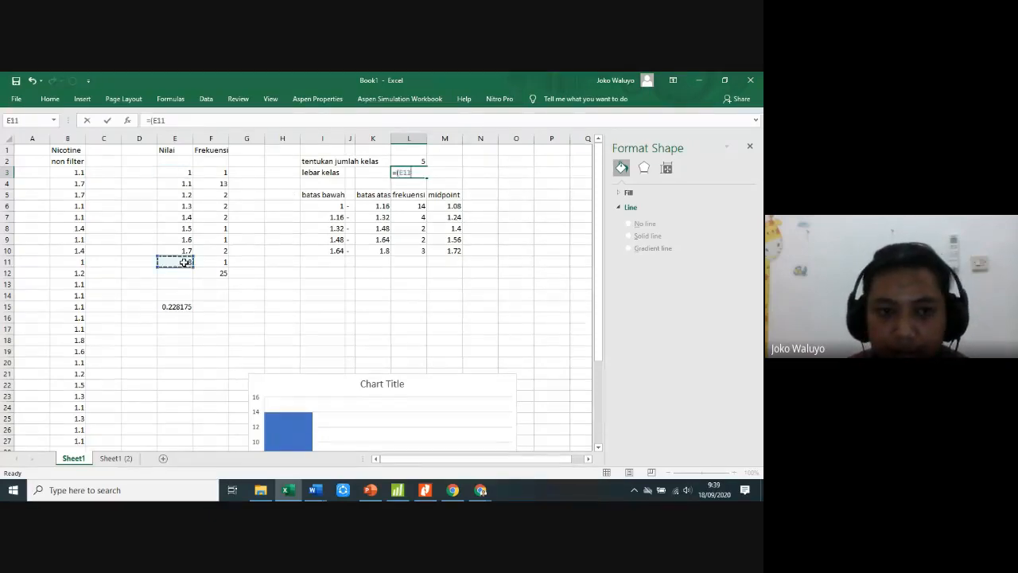
text(-)
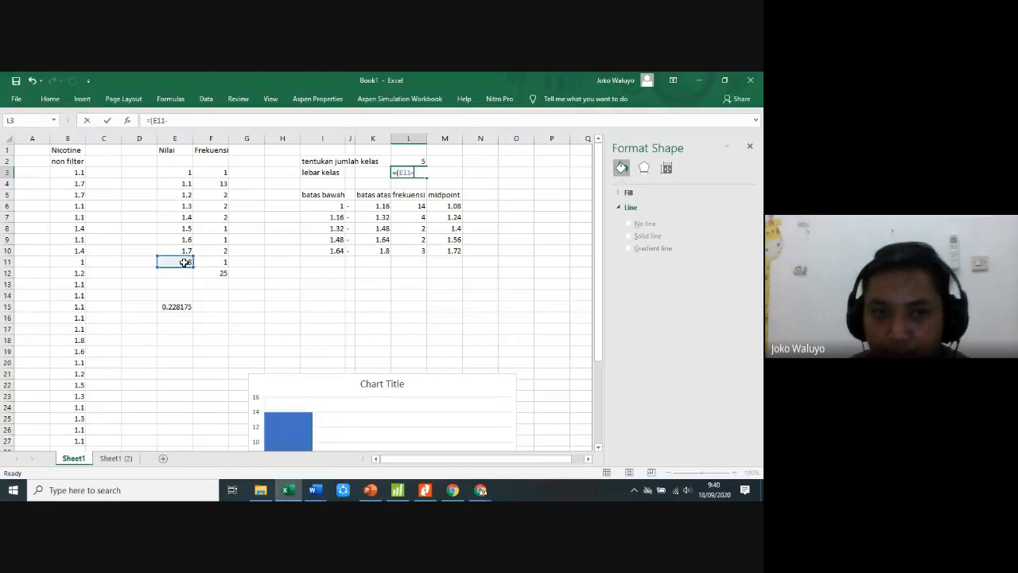
click(169, 172)
text()/)
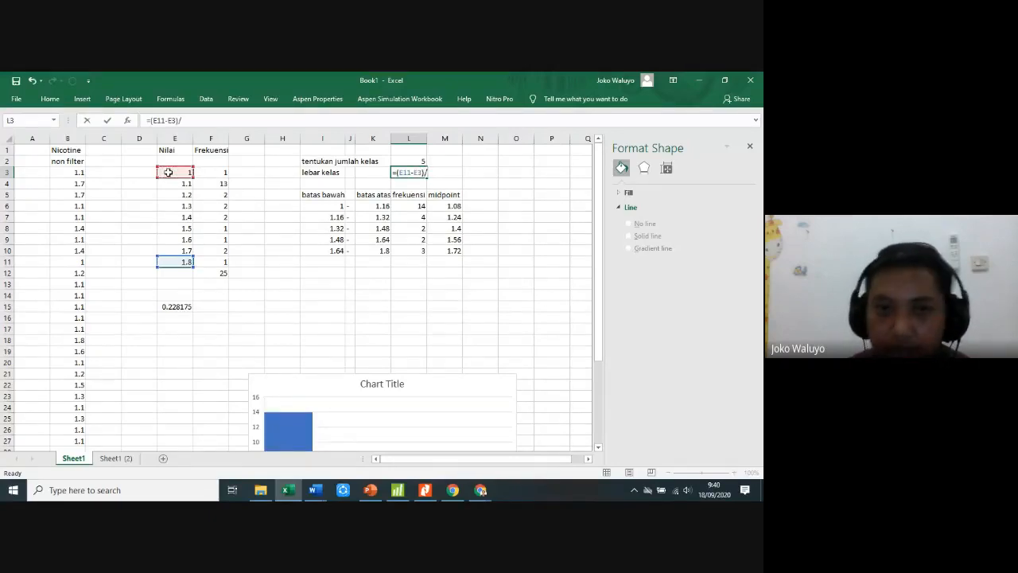
click(422, 161)
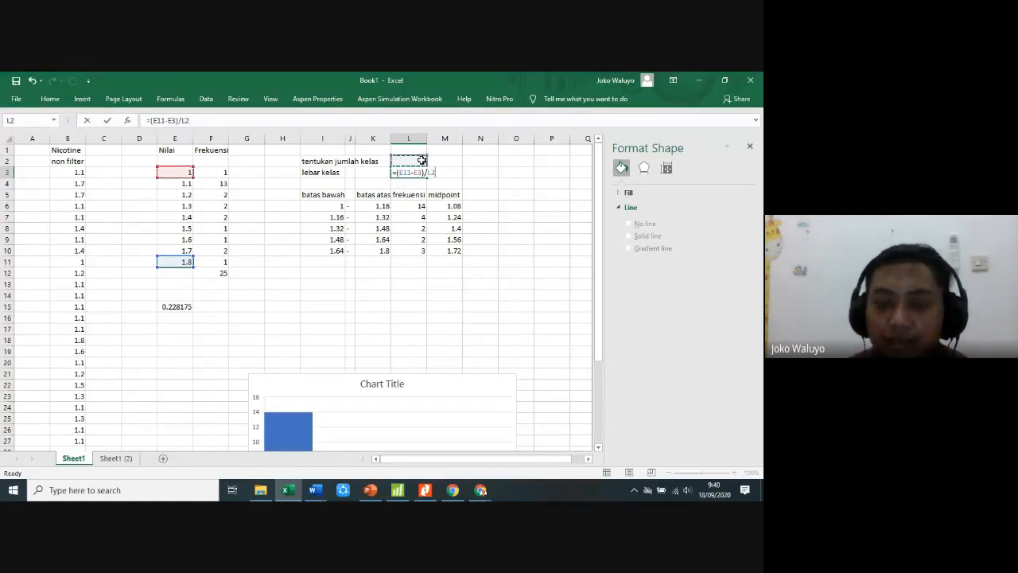
key(Return)
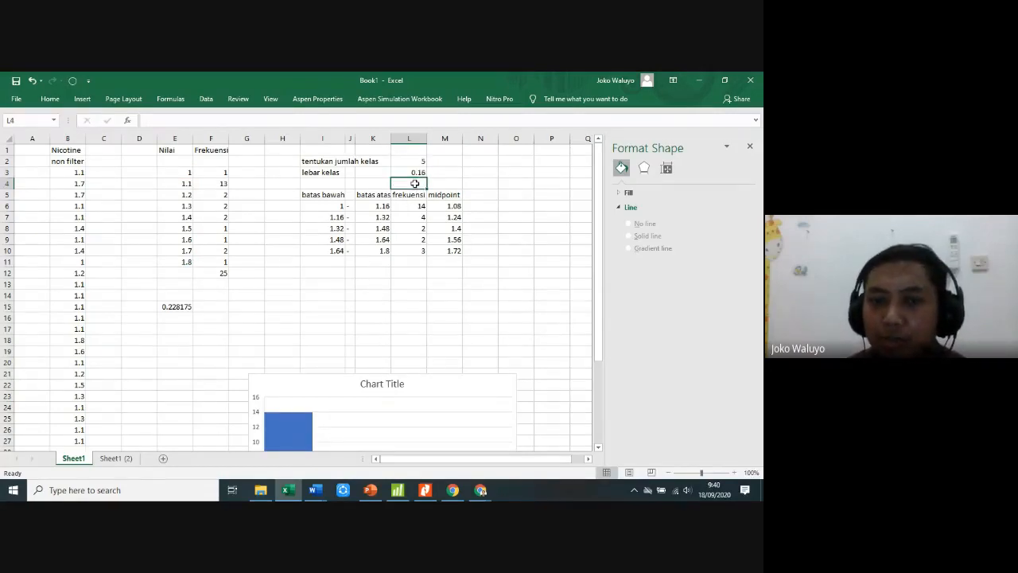
Examine the first class's lower limit in I6, upper limit formula in K6 and frequency formula in L6
click(324, 206)
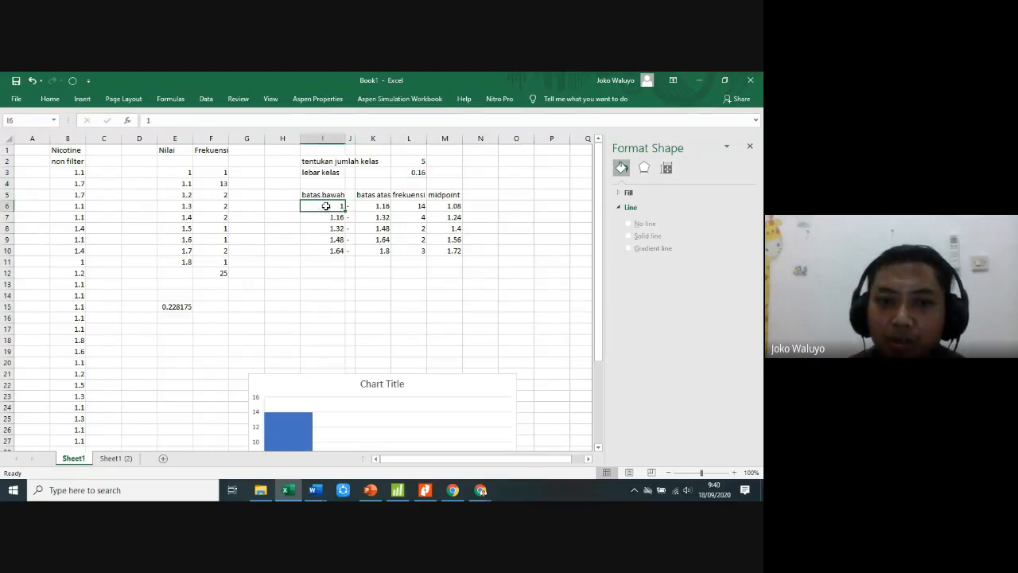
click(383, 205)
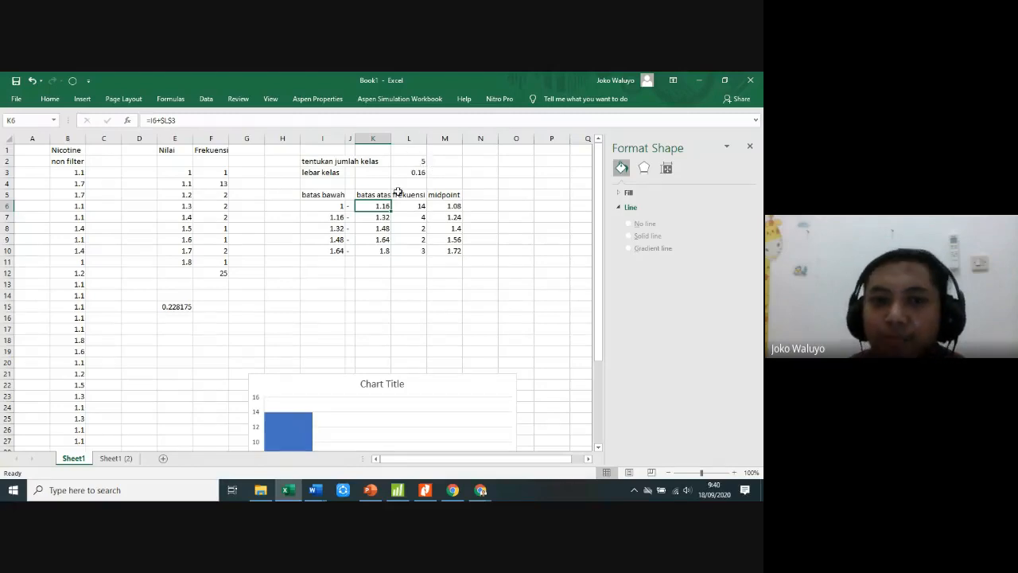
click(332, 207)
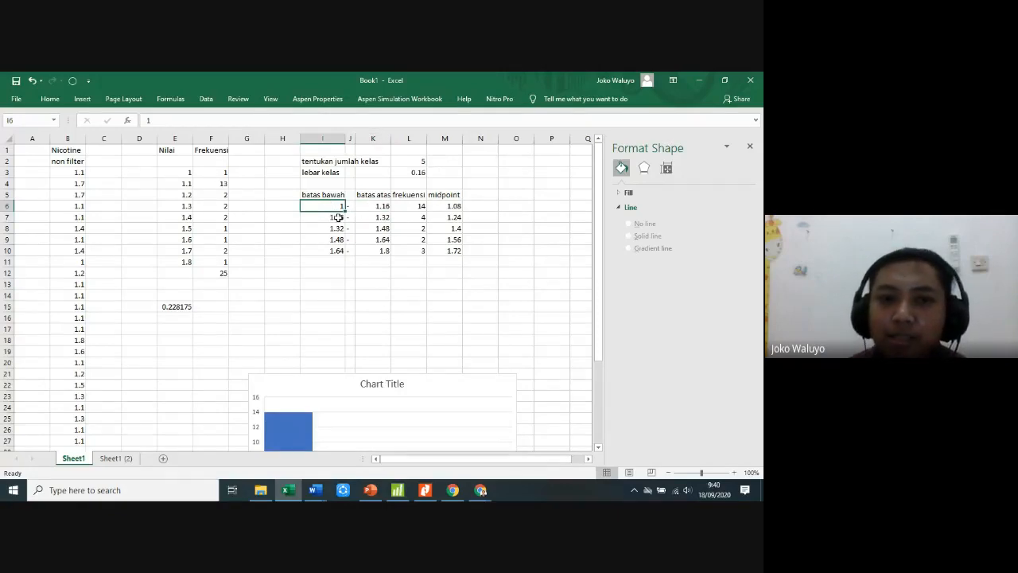
click(417, 205)
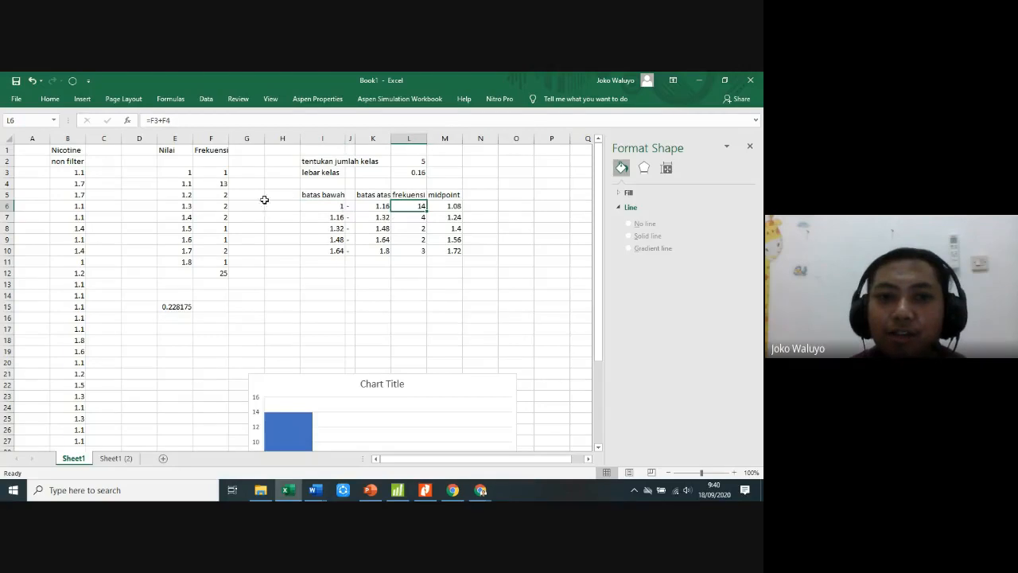
click(241, 121)
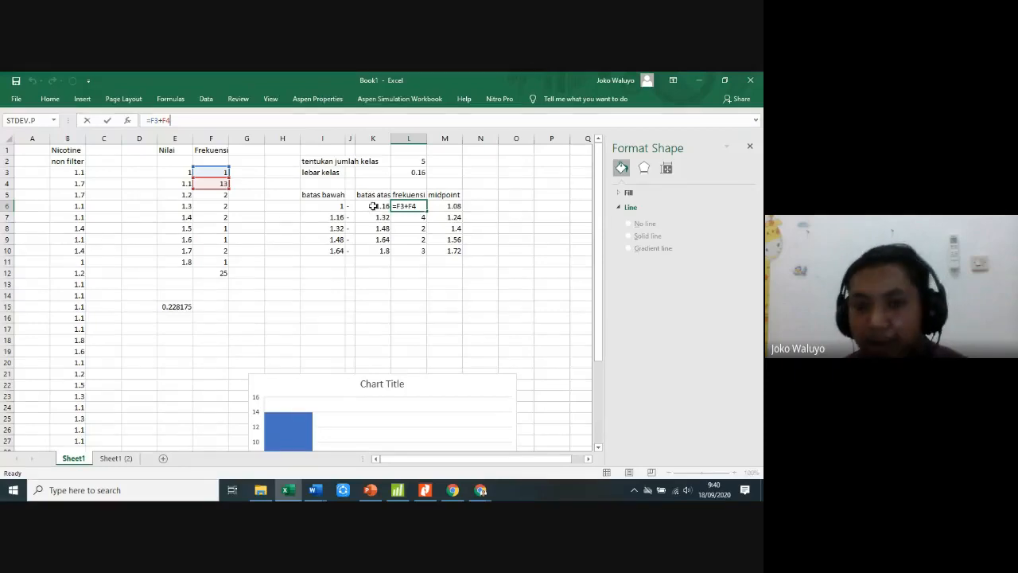
key(Return)
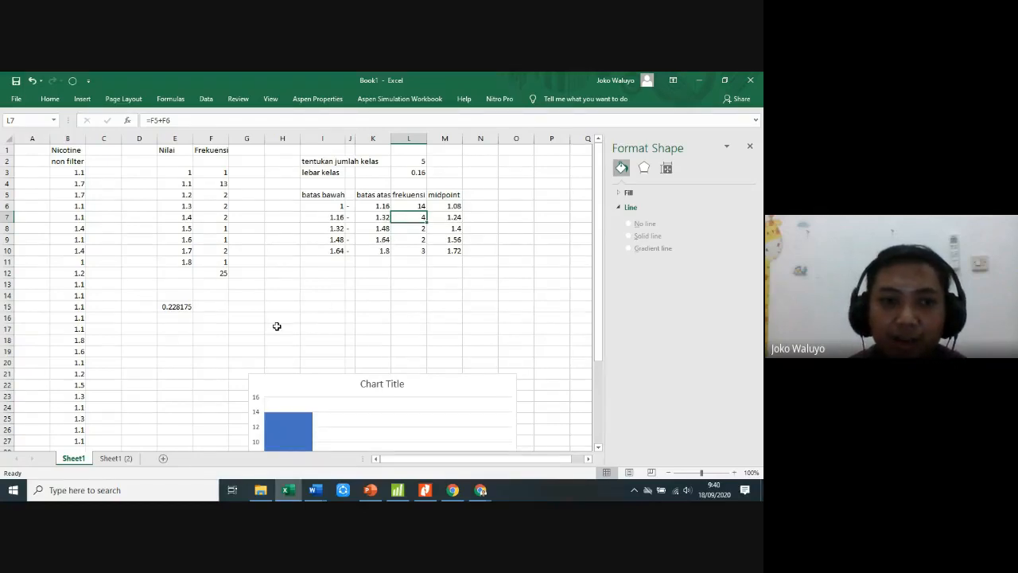
Insert a histogram chart of the non-filter nicotine data in B3:B27
scroll(277, 327, down, 1)
scroll(277, 327, up, 1)
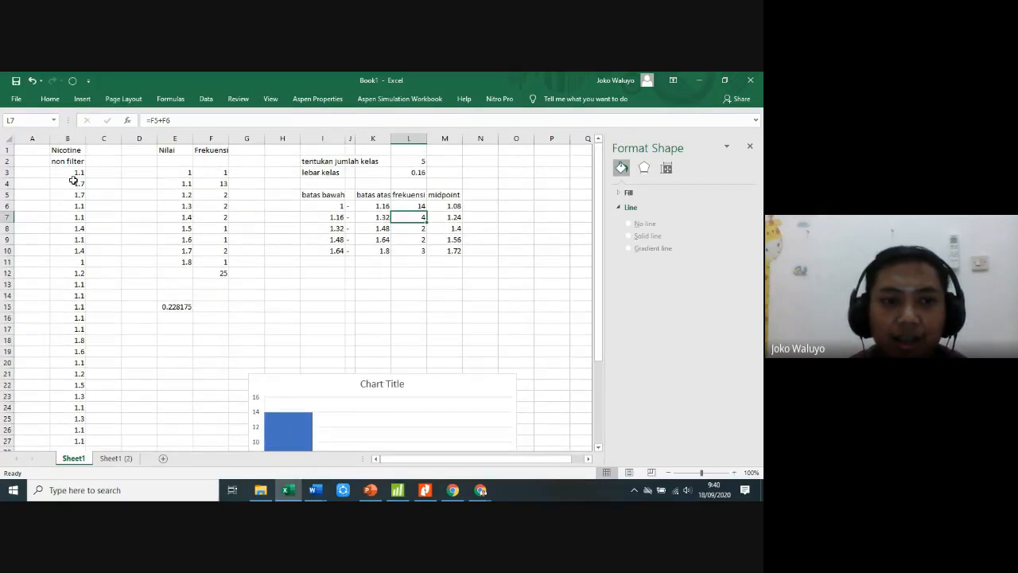
drag(72, 172, 80, 395)
scroll(80, 358, up, 2)
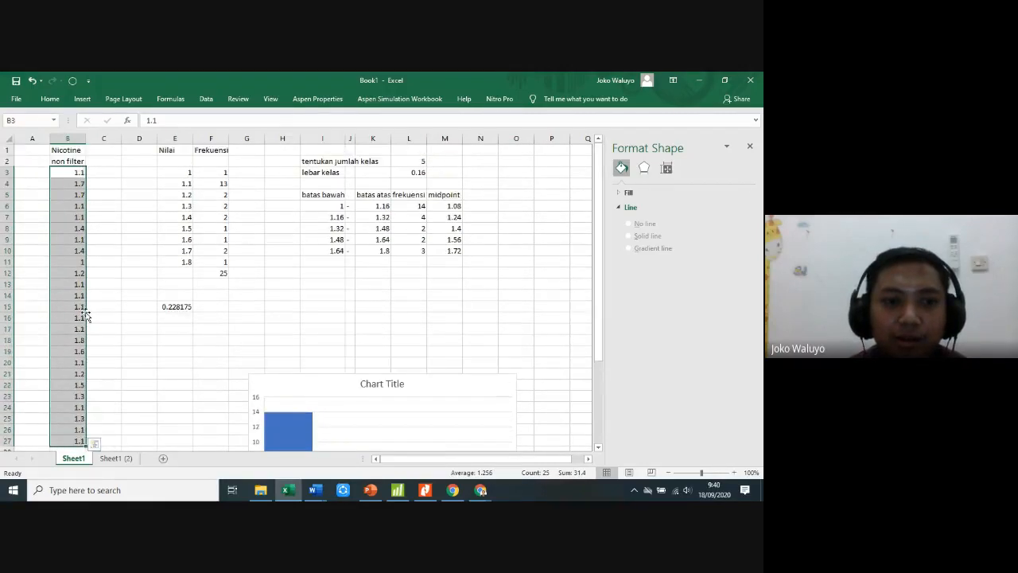
click(83, 99)
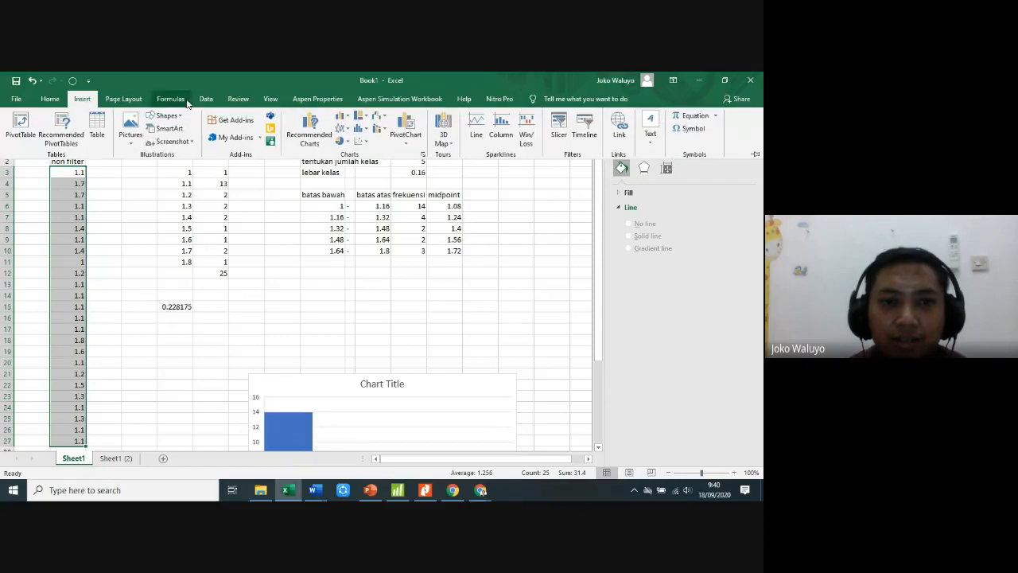
click(366, 129)
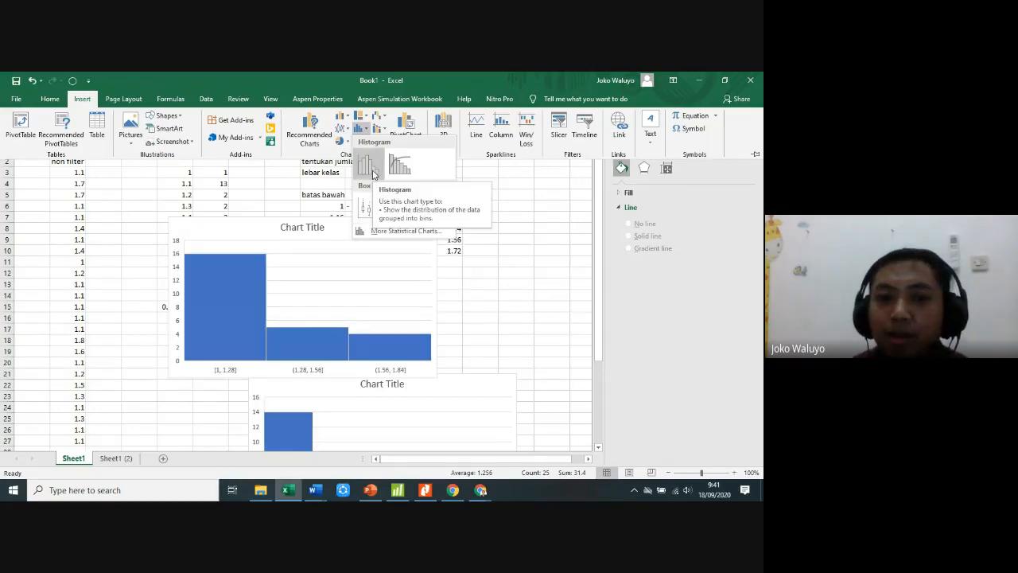
click(373, 175)
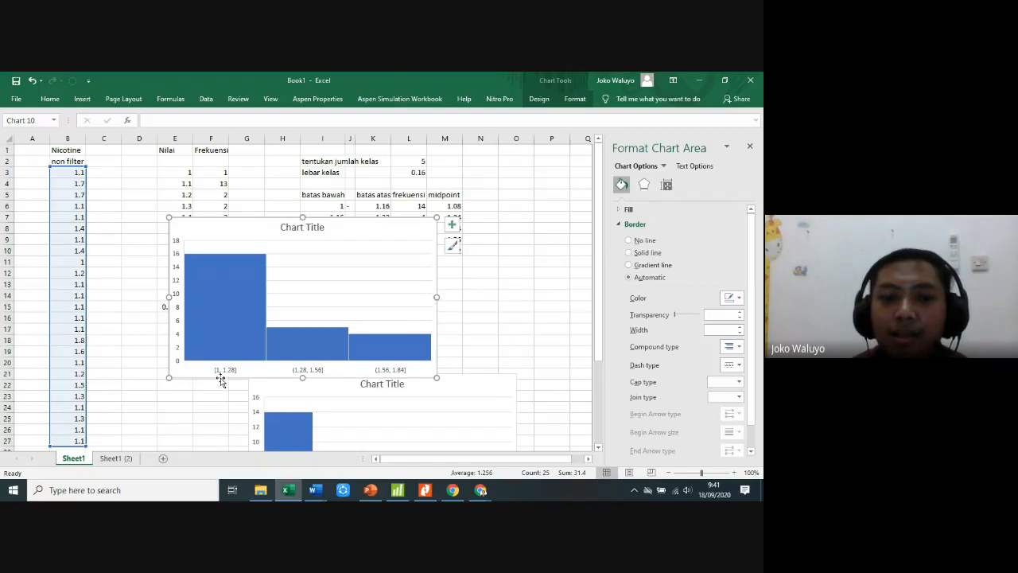
Set the new histogram's horizontal axis to 5 bins and move the chart below the class limits table
mouse_move(374, 365)
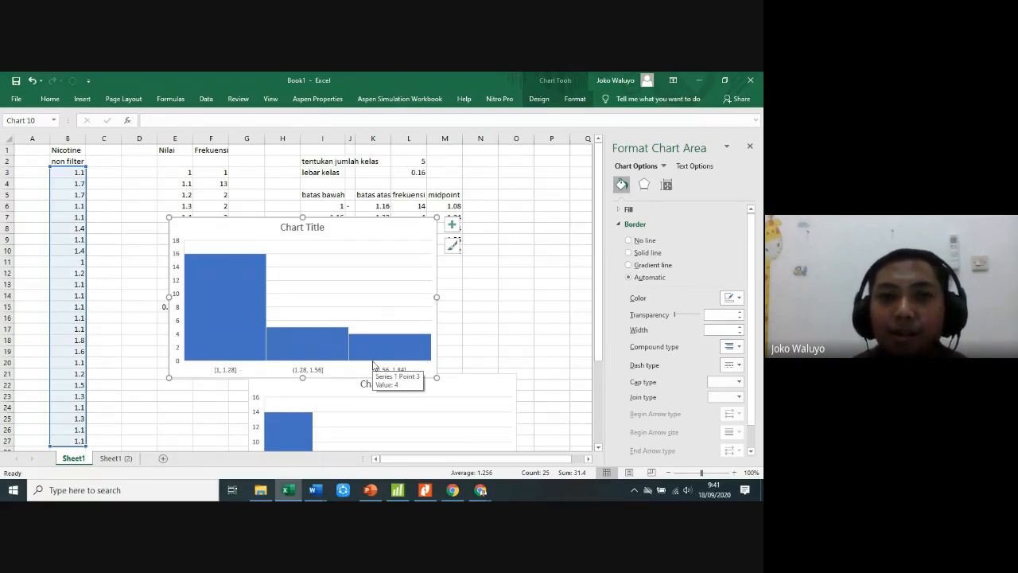
click(226, 373)
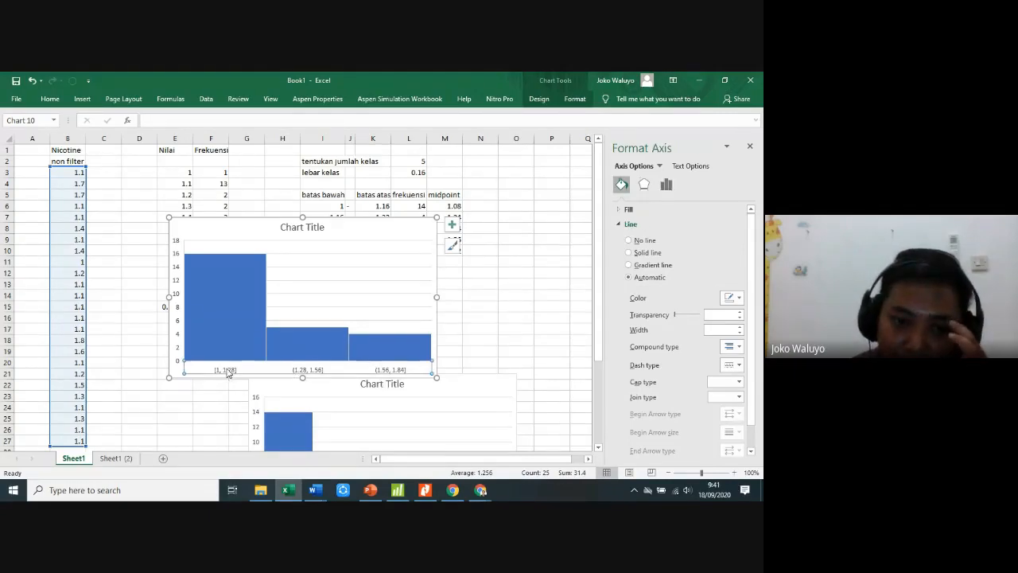
right_click(227, 374)
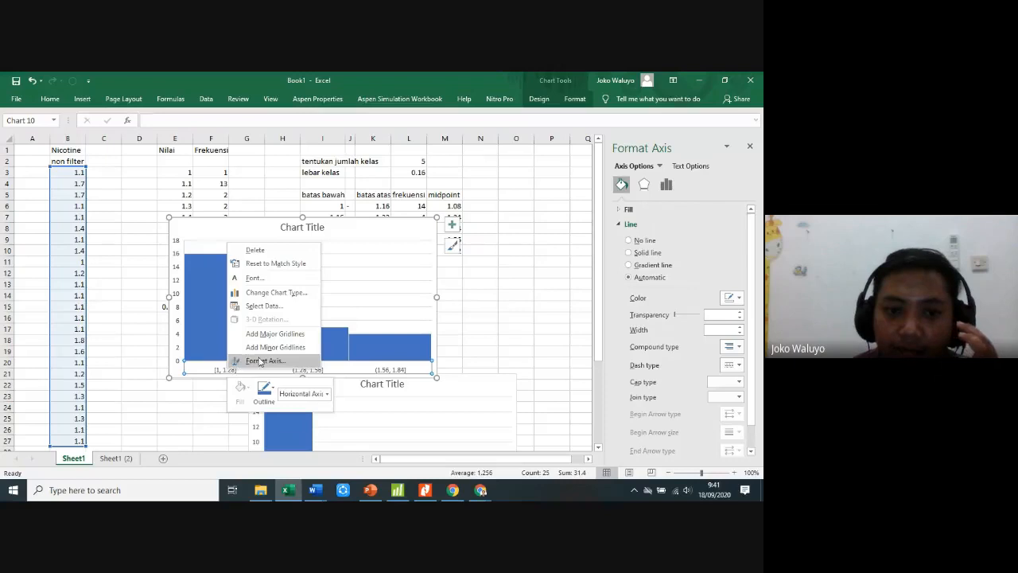
click(262, 360)
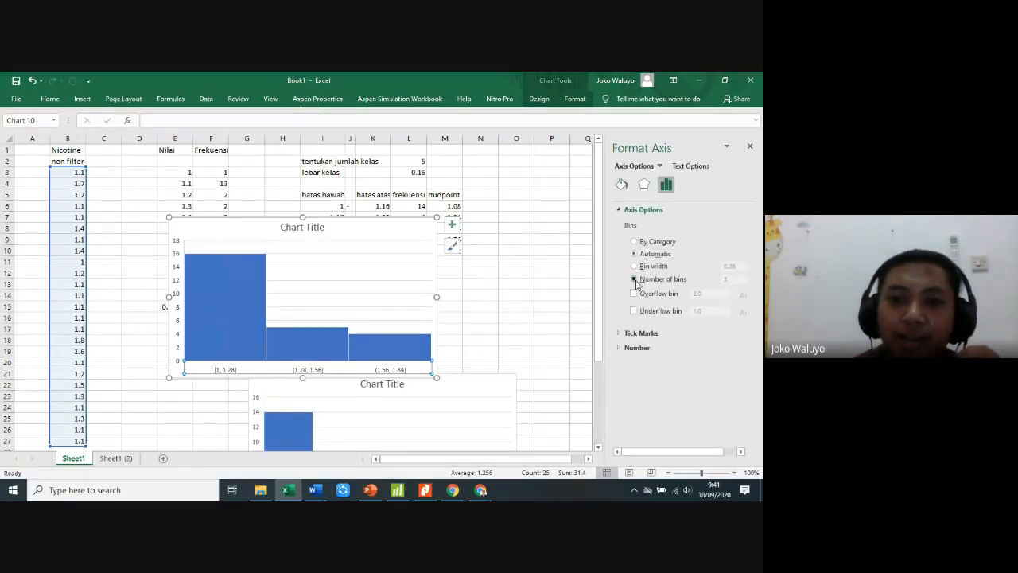
click(635, 280)
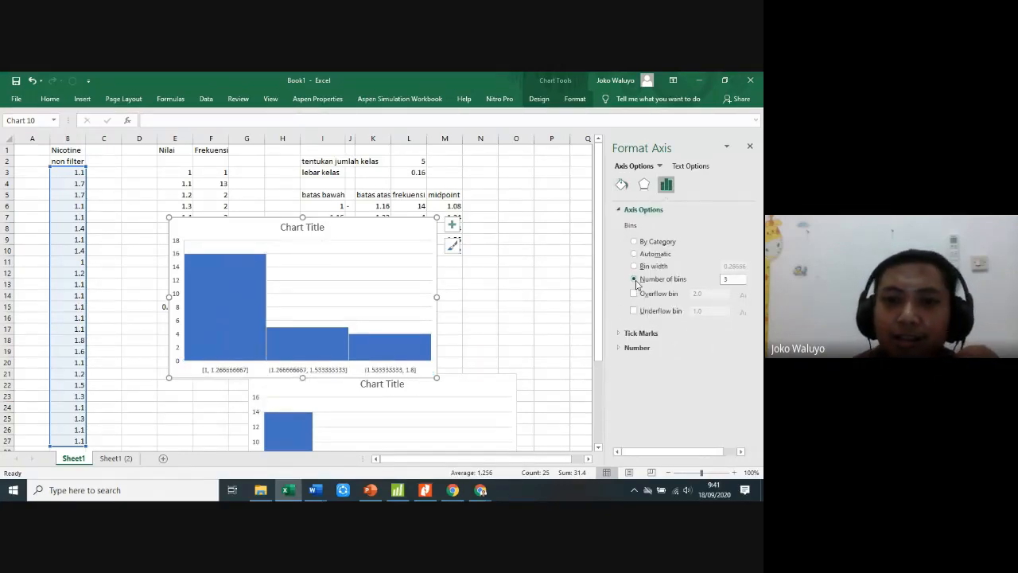
double_click(730, 279)
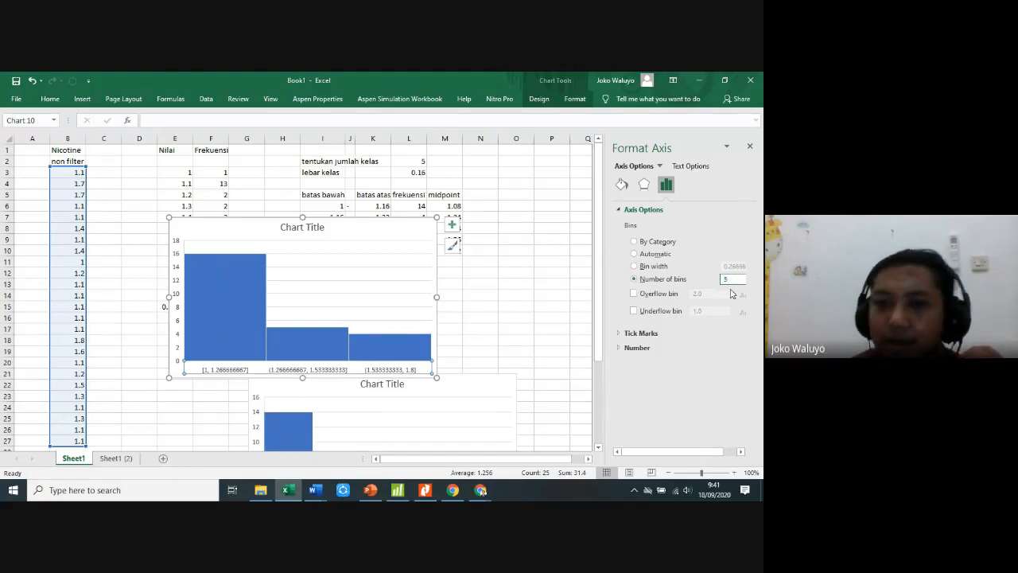
key(Return)
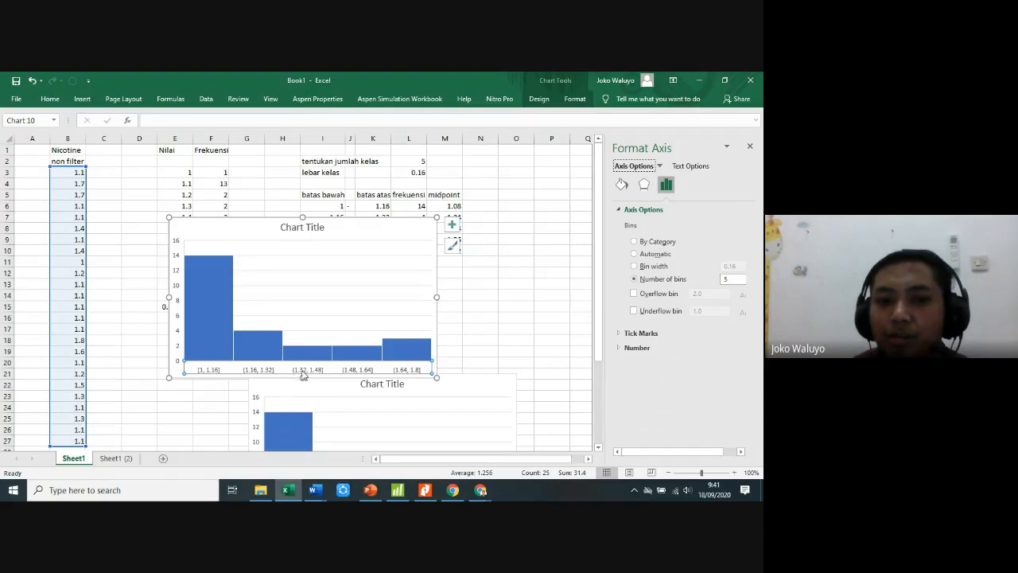
drag(362, 221, 442, 270)
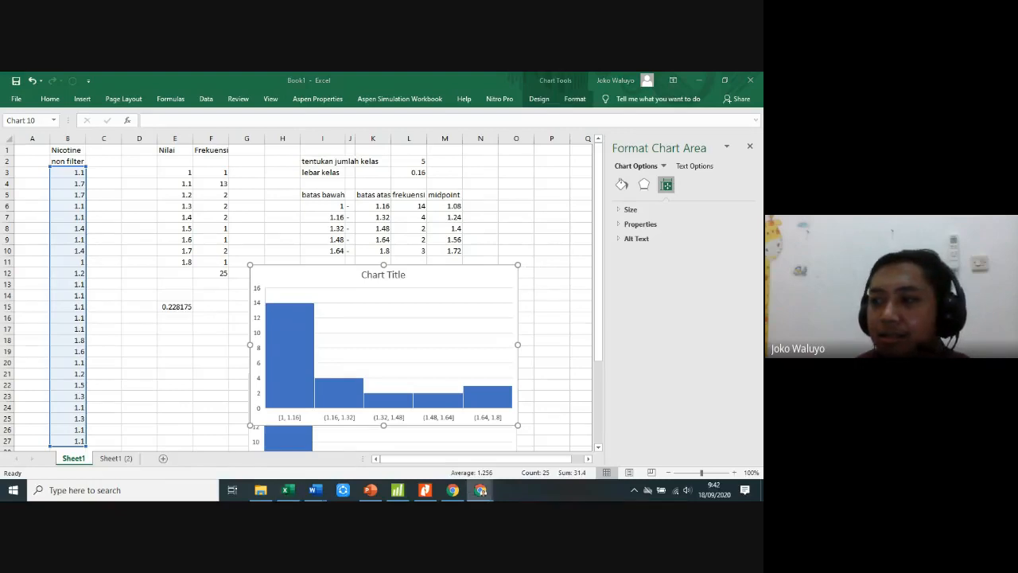
Switch to Minitab and create a With Fit histogram with C1 as the graph variable
click(397, 490)
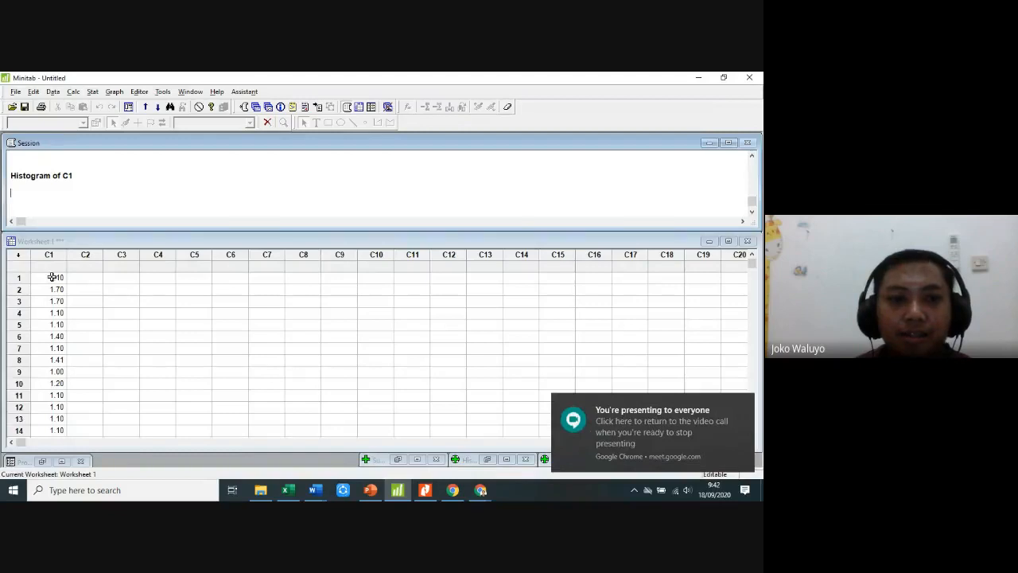
drag(52, 276, 57, 384)
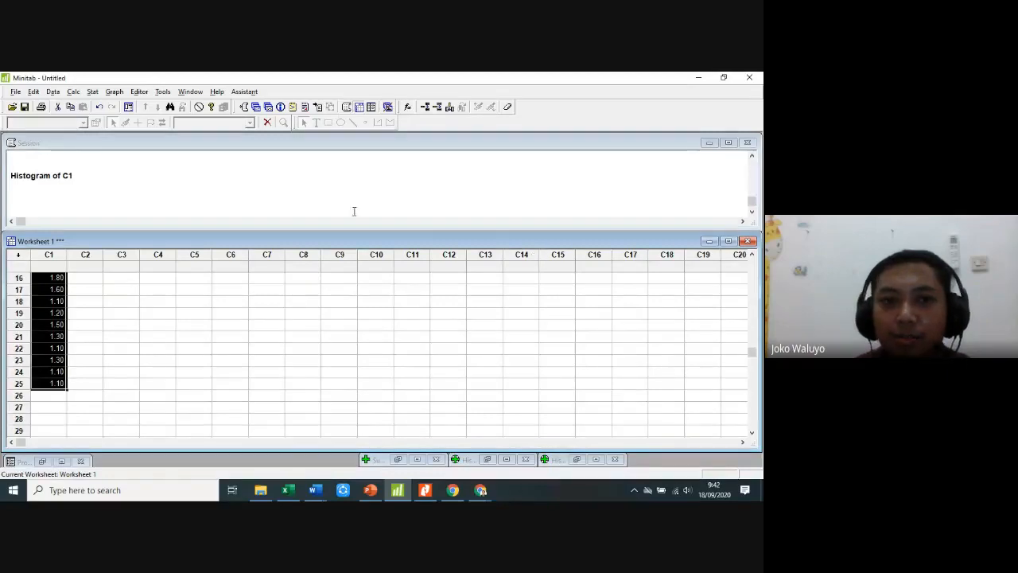
click(244, 92)
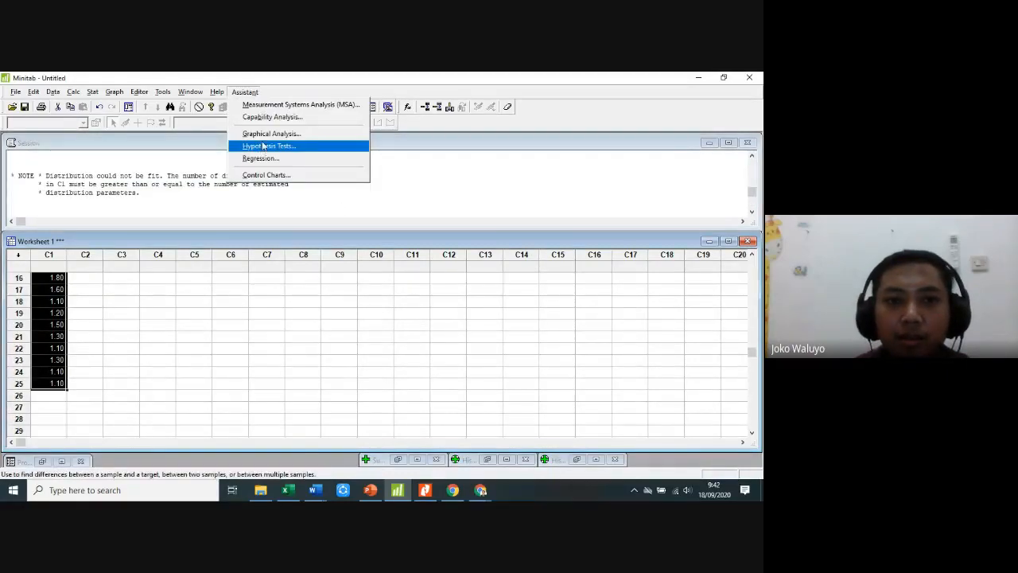
mouse_move(115, 94)
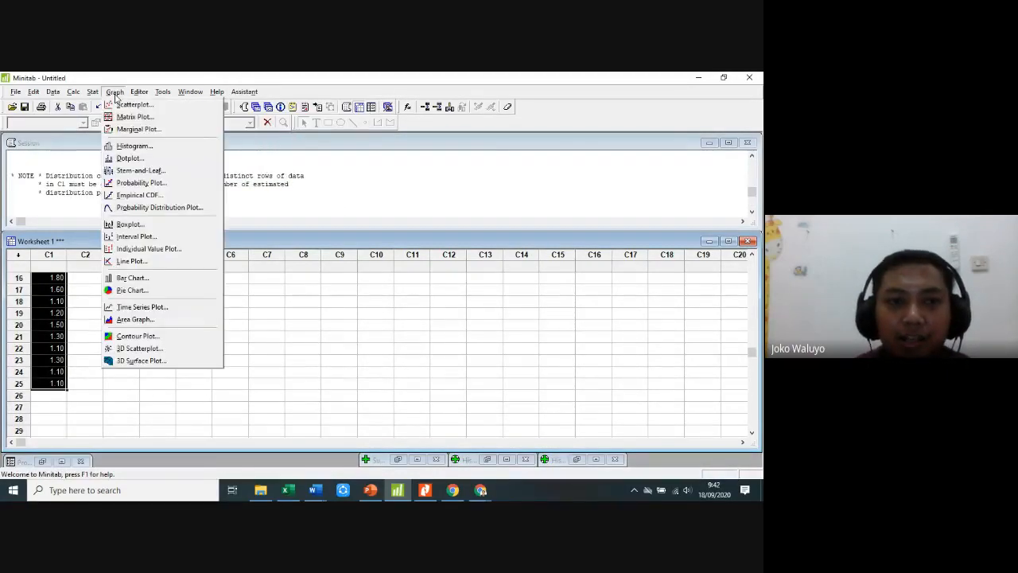
click(129, 146)
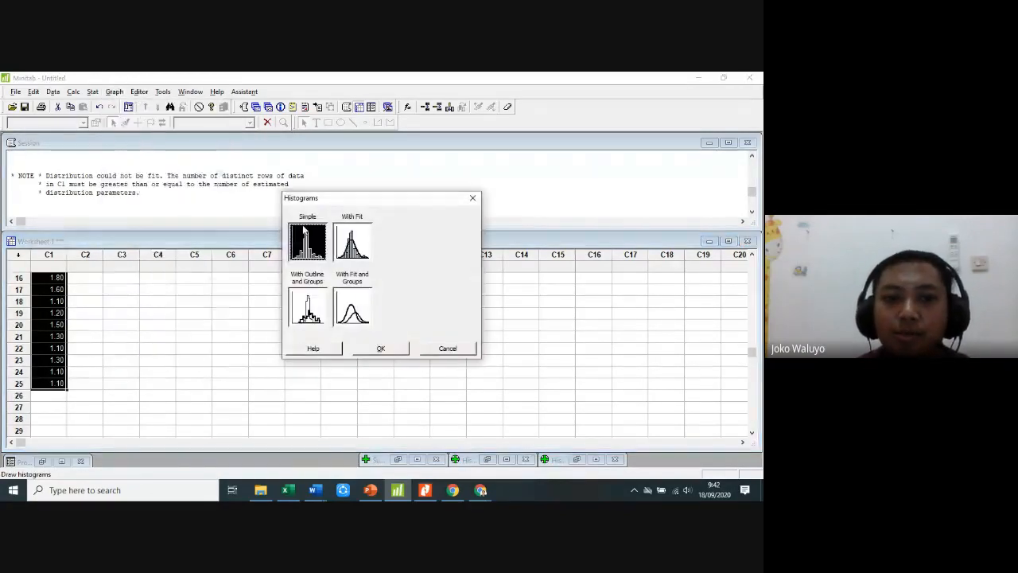
click(352, 244)
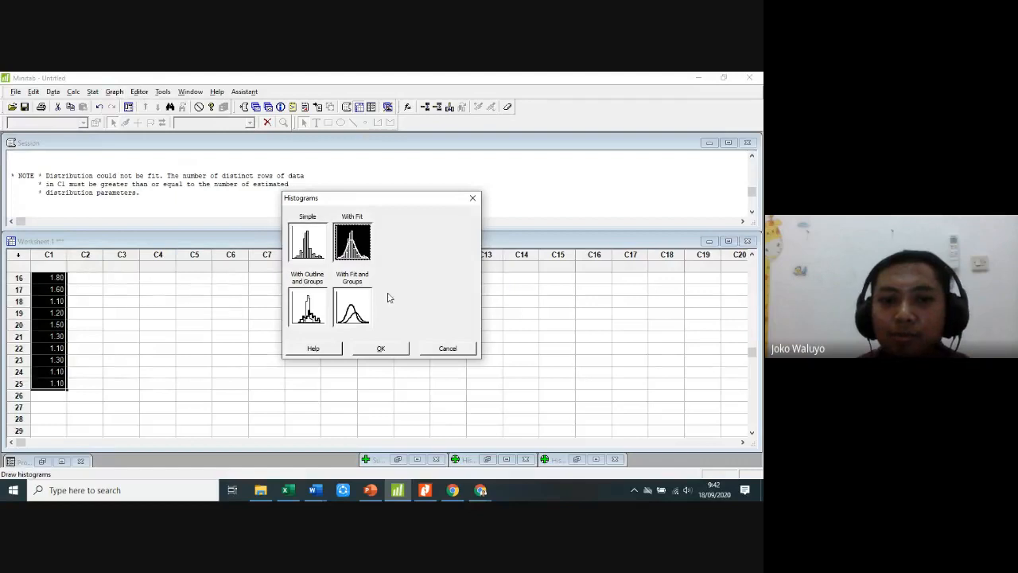
click(381, 349)
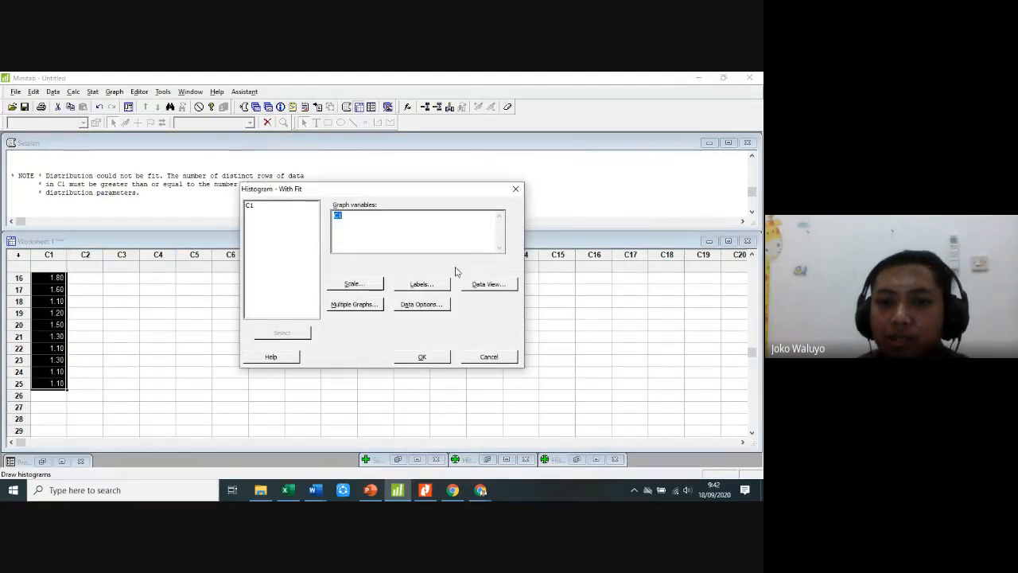
click(427, 359)
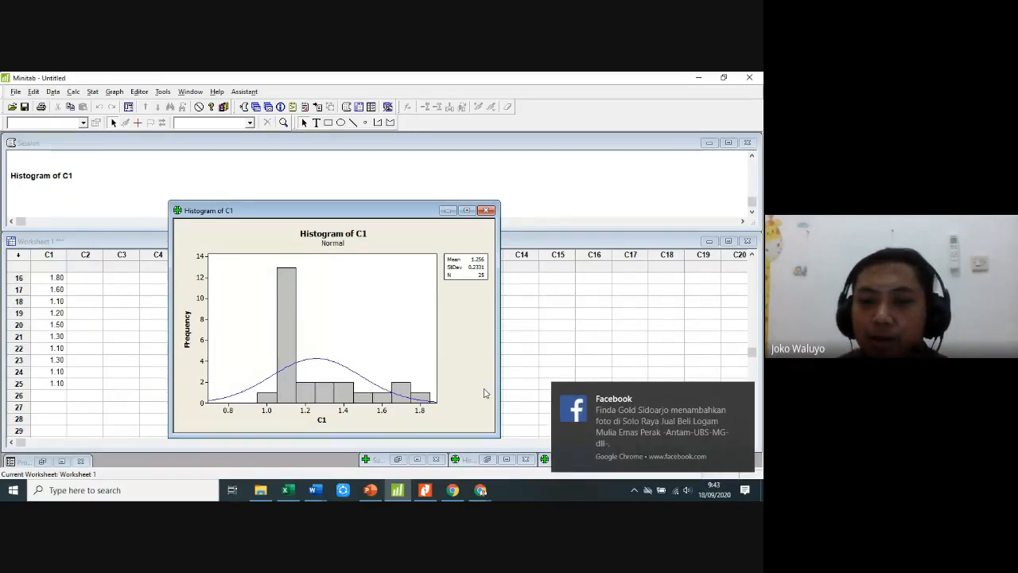
click(745, 389)
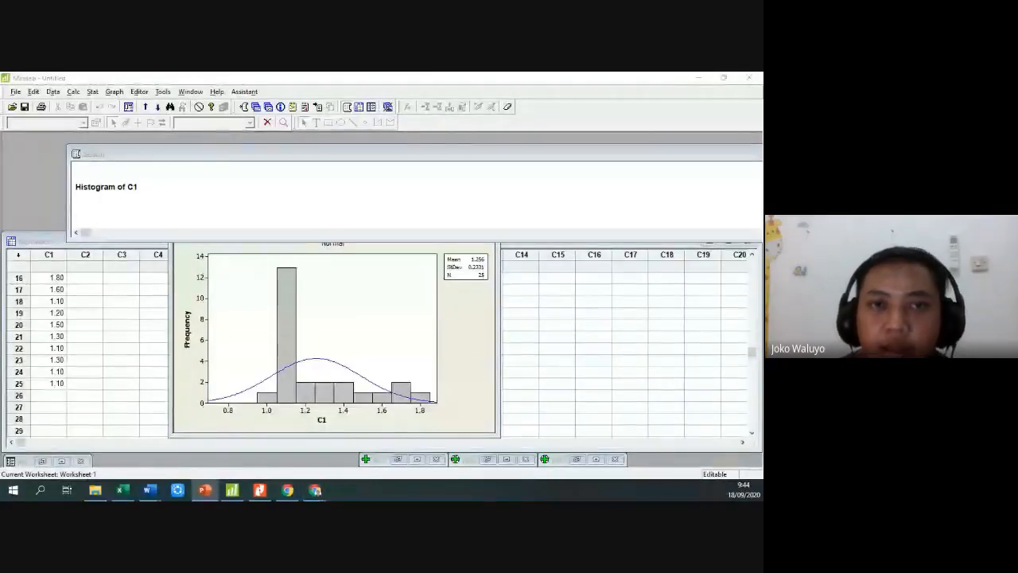
Switch to the Word course notes and review the histogram, frequency polygon and ogive, and dotplot sections at 120% zoom
click(205, 489)
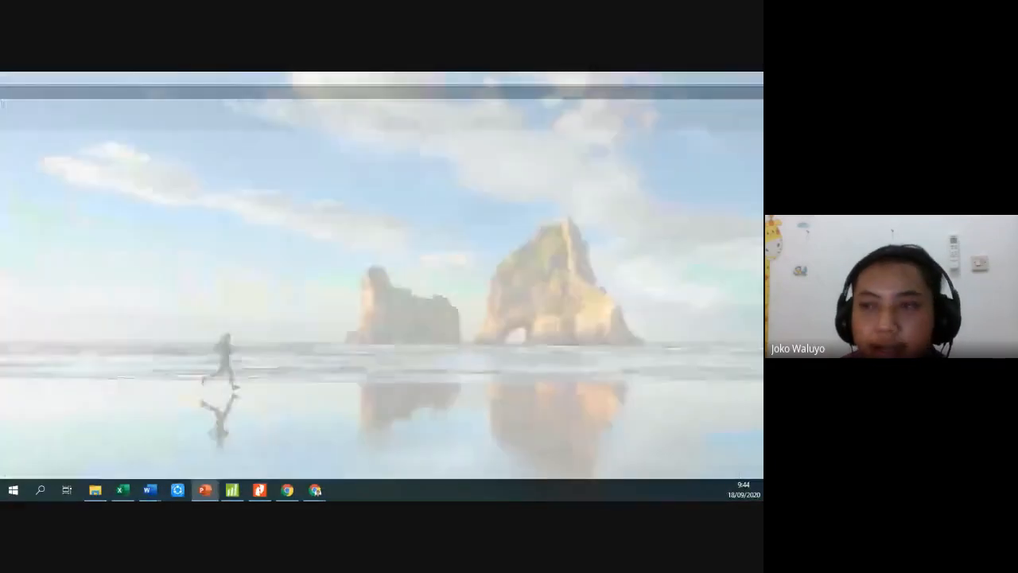
click(150, 489)
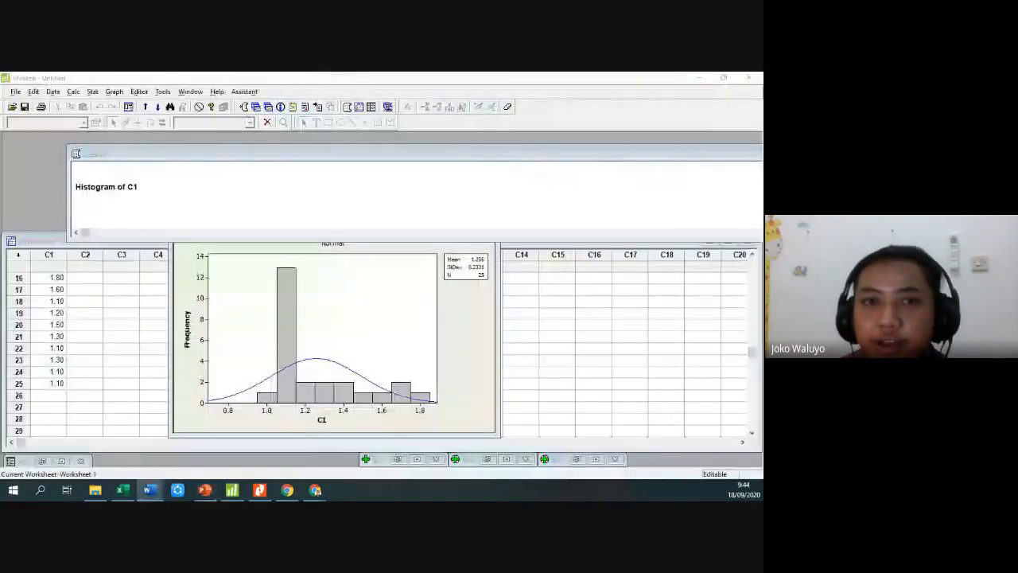
drag(0, 77, 430, 76)
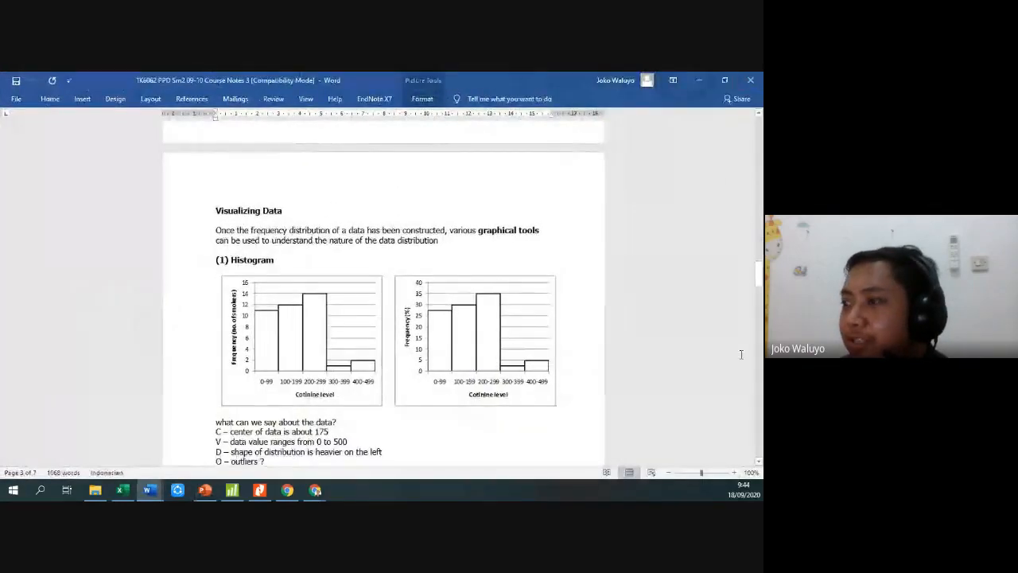
click(735, 473)
click(737, 472)
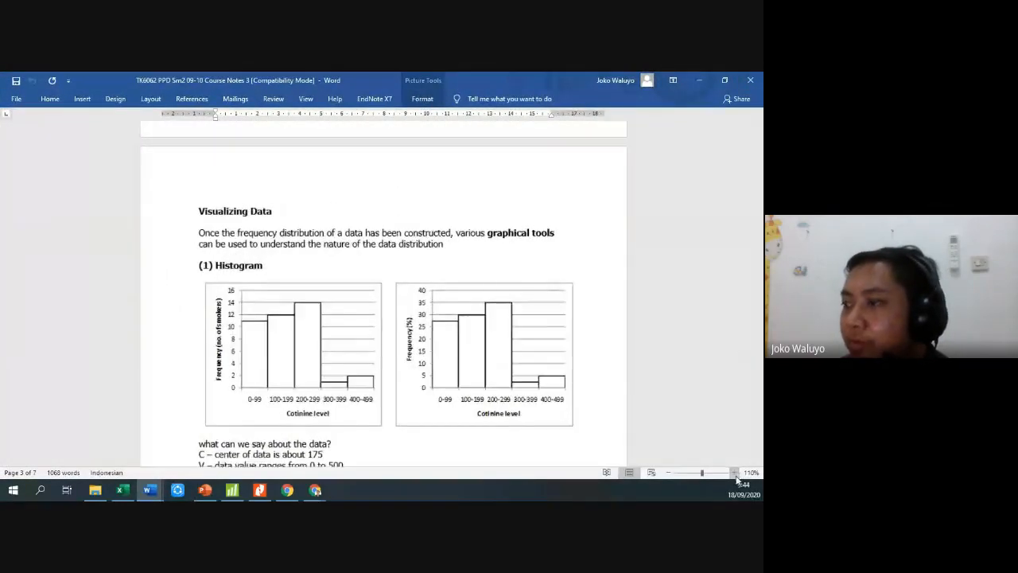
scroll(296, 299, down, 6)
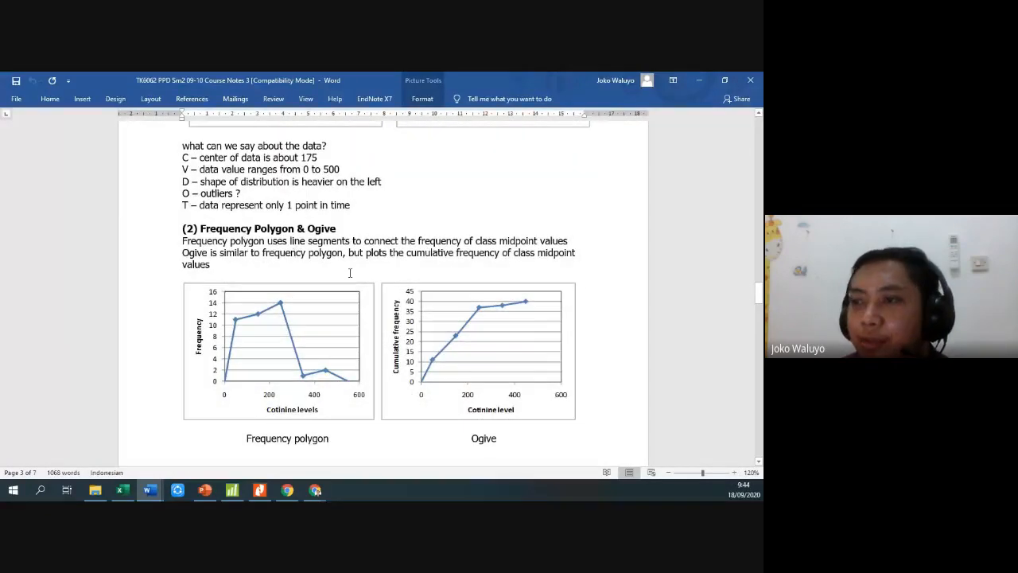
scroll(349, 273, down, 8)
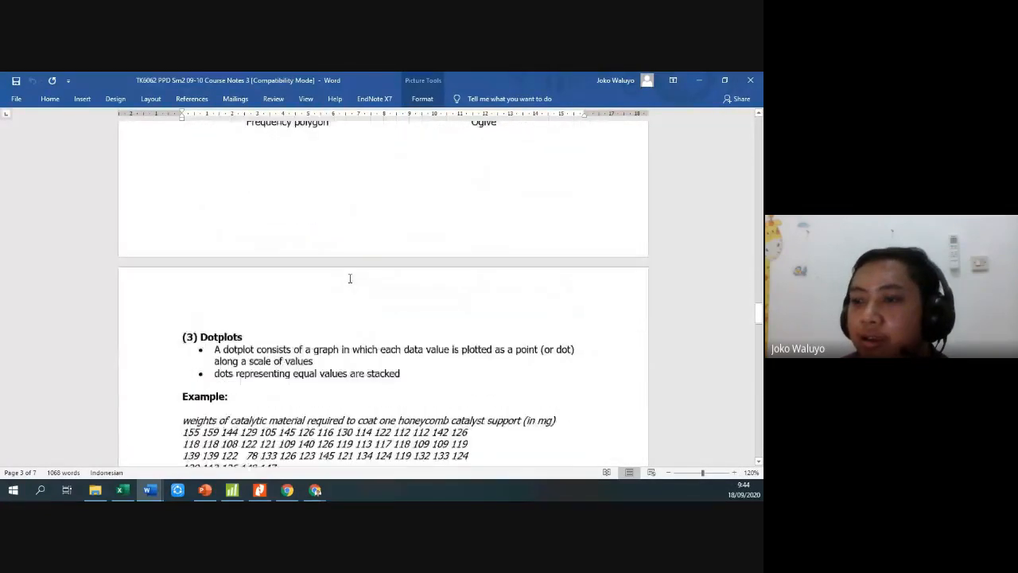
scroll(350, 277, down, 4)
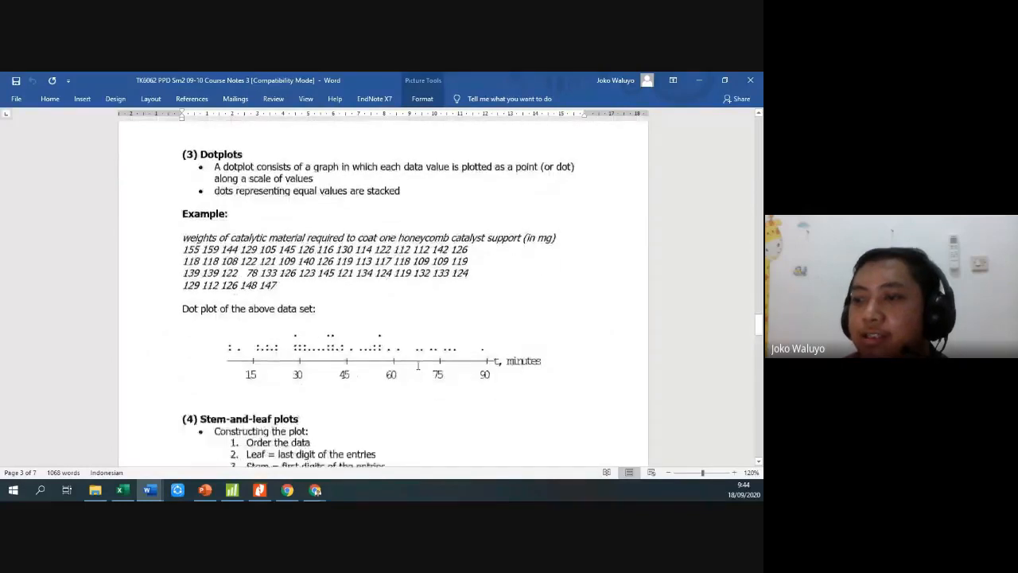
Examine the Pareto chart and box-and-whisker plot sections of the notes, including outlier detection and the example box plots
scroll(418, 365, down, 13)
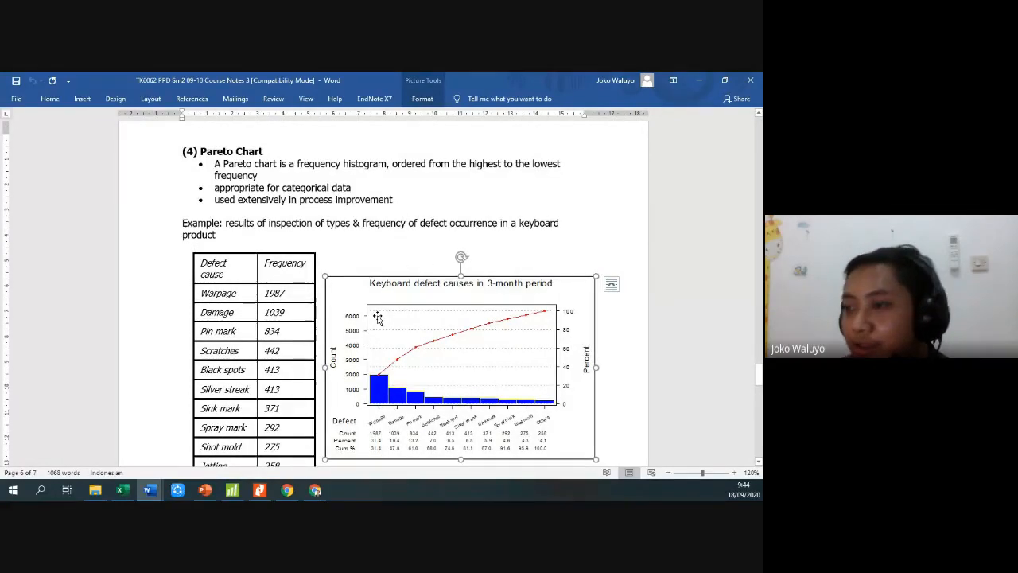
scroll(381, 310, down, 2)
scroll(444, 374, down, 3)
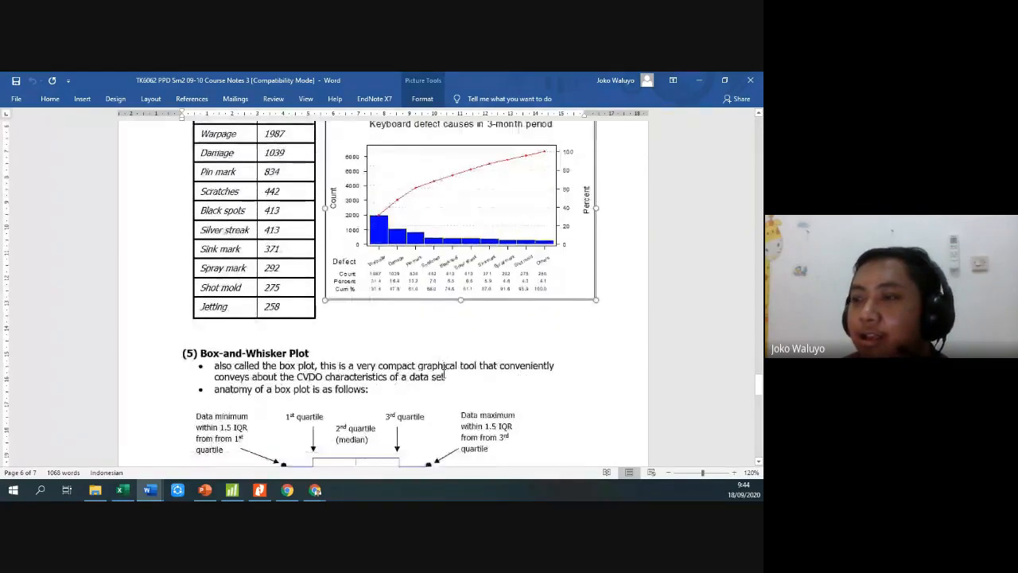
scroll(443, 374, up, 3)
scroll(444, 374, down, 5)
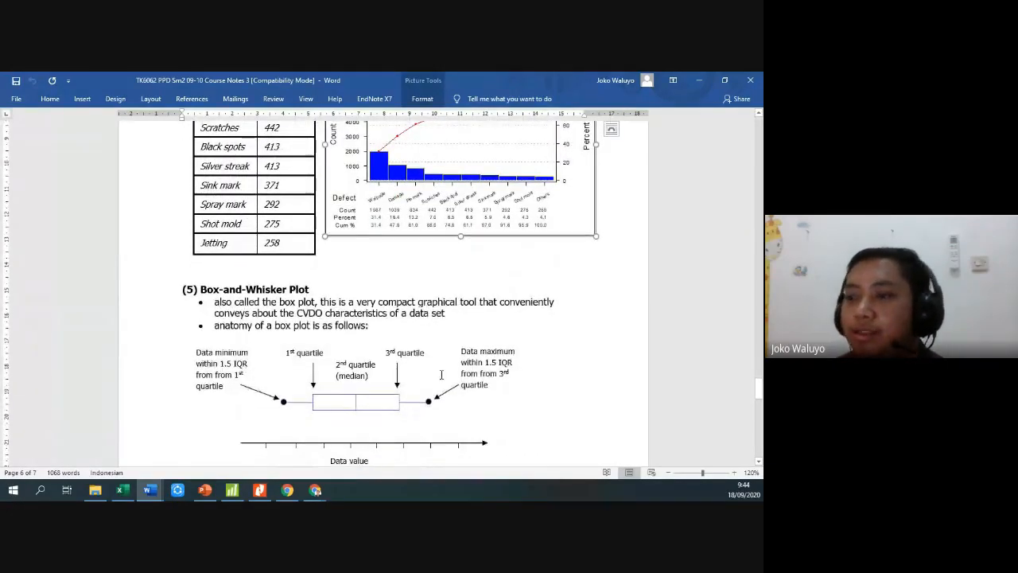
scroll(441, 375, down, 5)
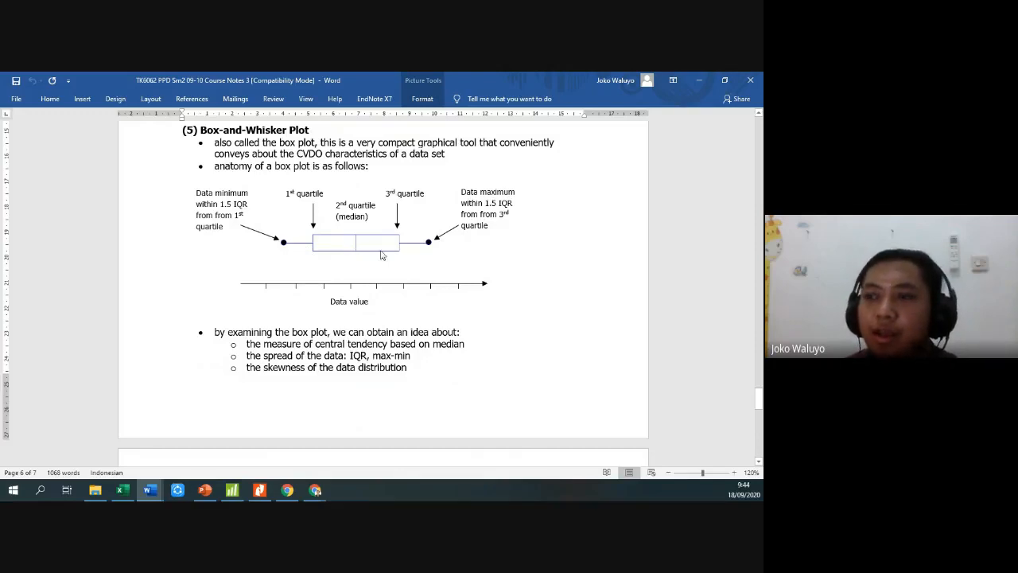
scroll(498, 274, down, 7)
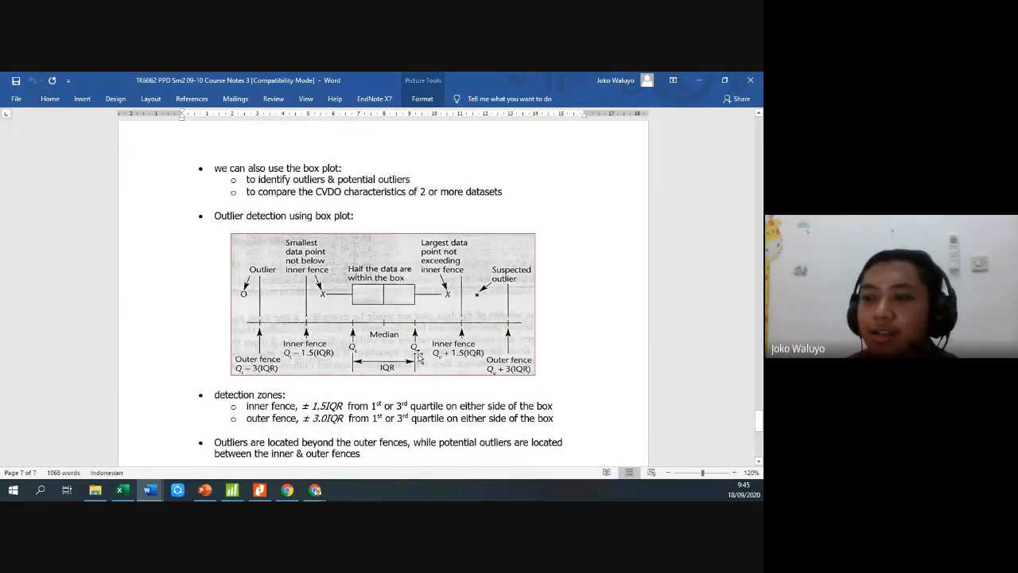
scroll(422, 350, down, 10)
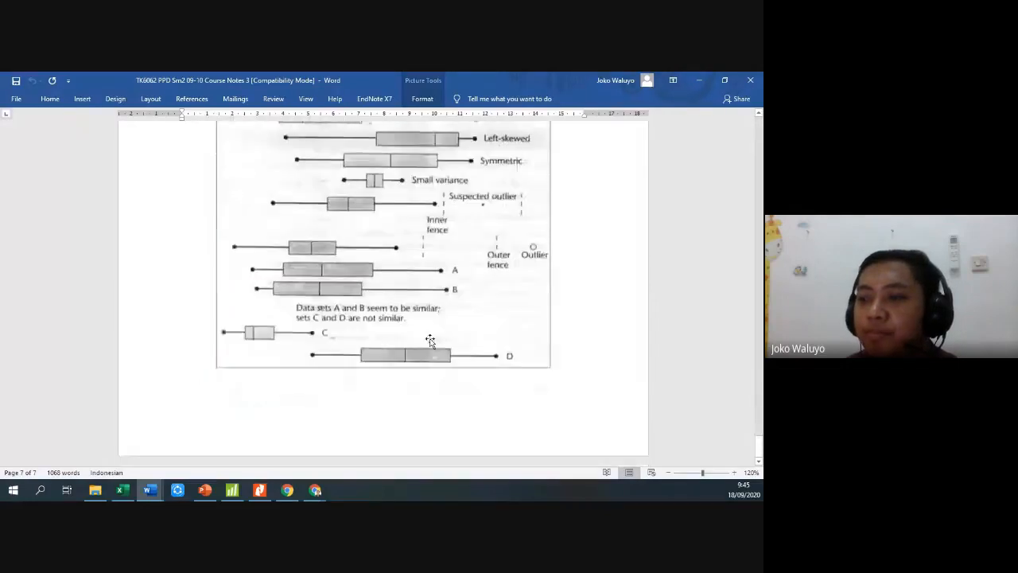
Go back through the course notes to the Visualizing Data heading and its histogram section
scroll(430, 341, up, 20)
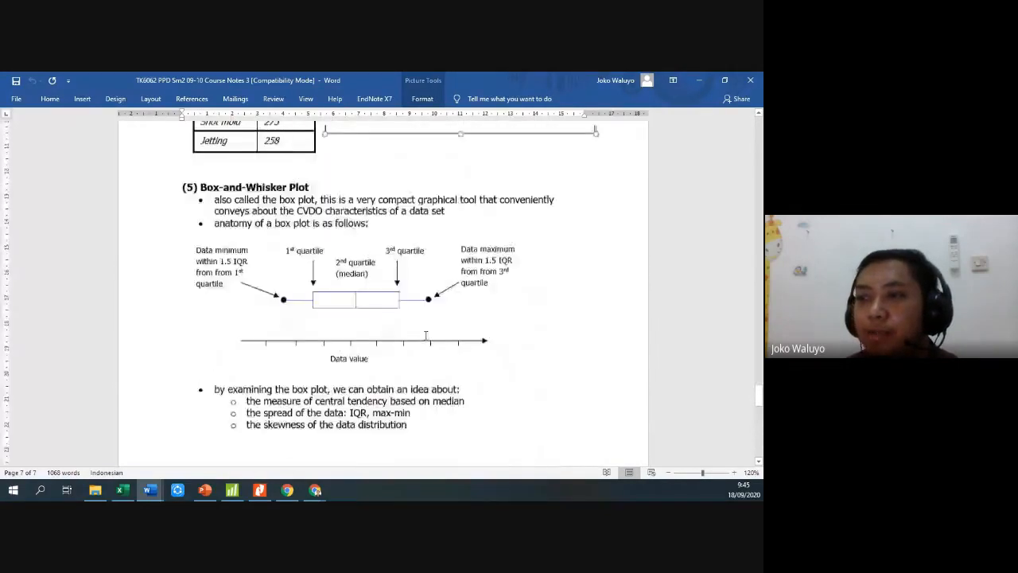
scroll(425, 337, up, 15)
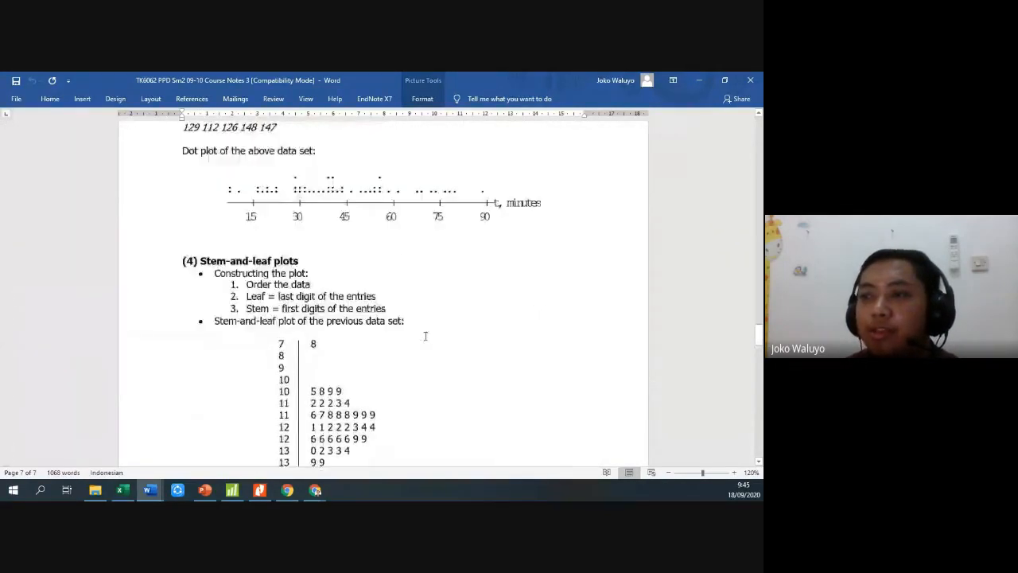
scroll(425, 336, up, 15)
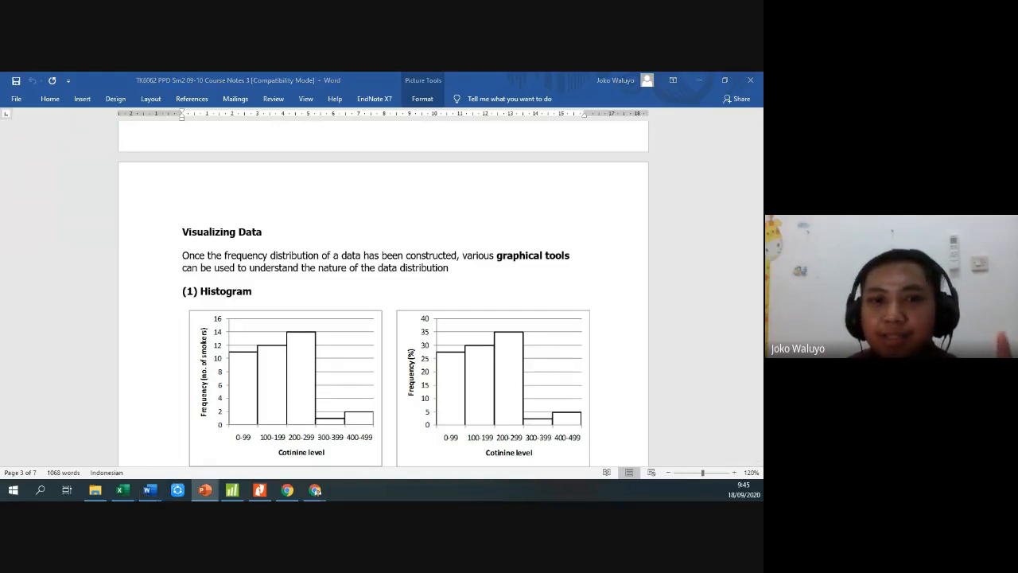
Switch to the PowerPoint deck, view the Visualisasi data slide, and present the Dasar-dasar statistika slide full screen
click(204, 489)
double_click(254, 75)
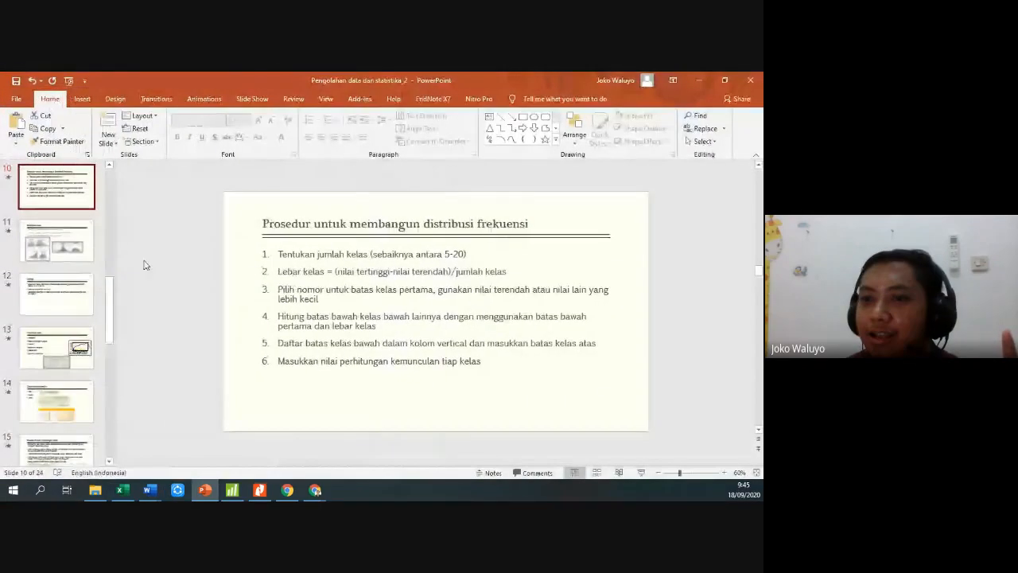
scroll(62, 294, down, 3)
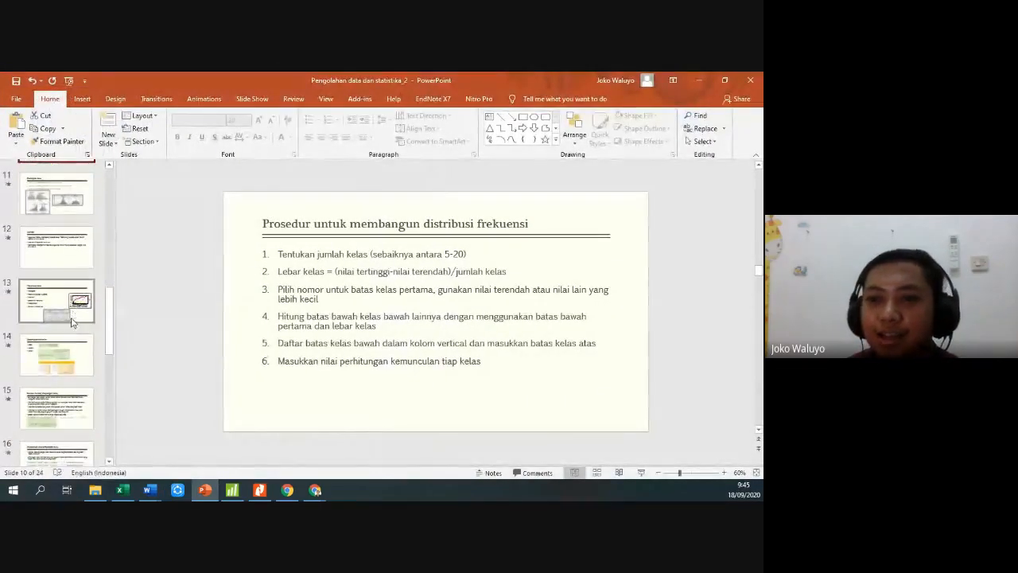
click(69, 259)
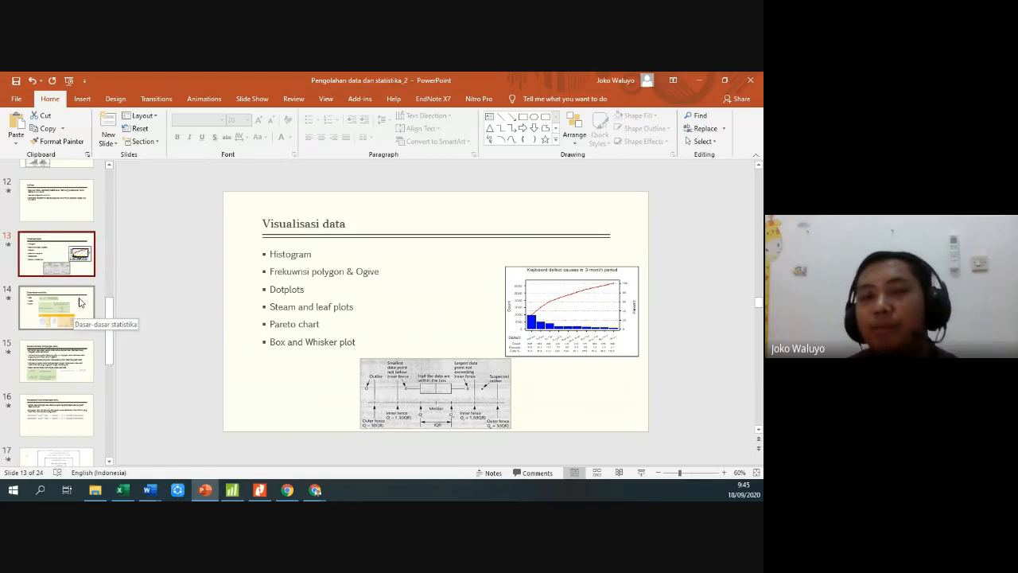
click(78, 302)
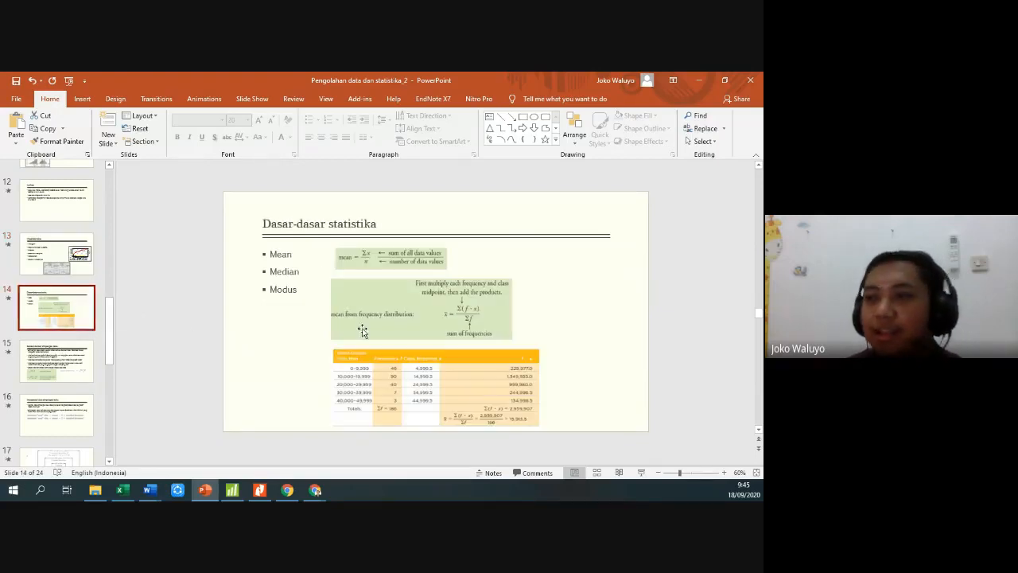
click(724, 473)
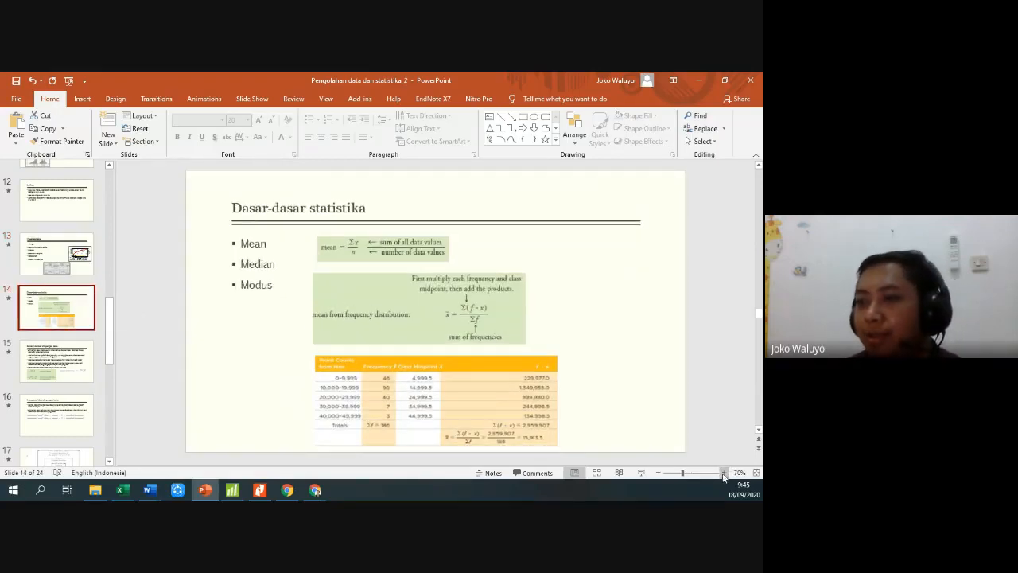
click(641, 472)
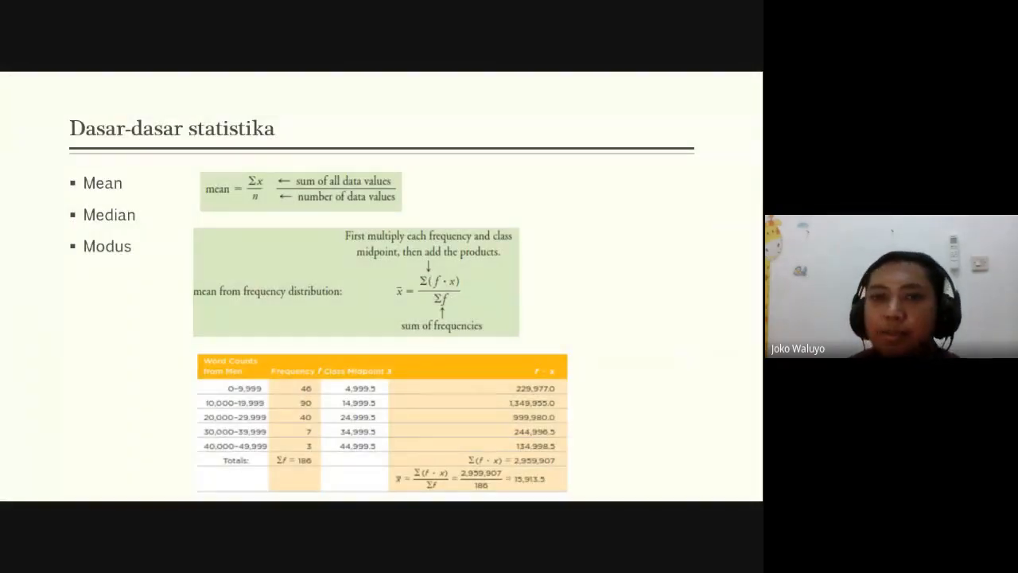
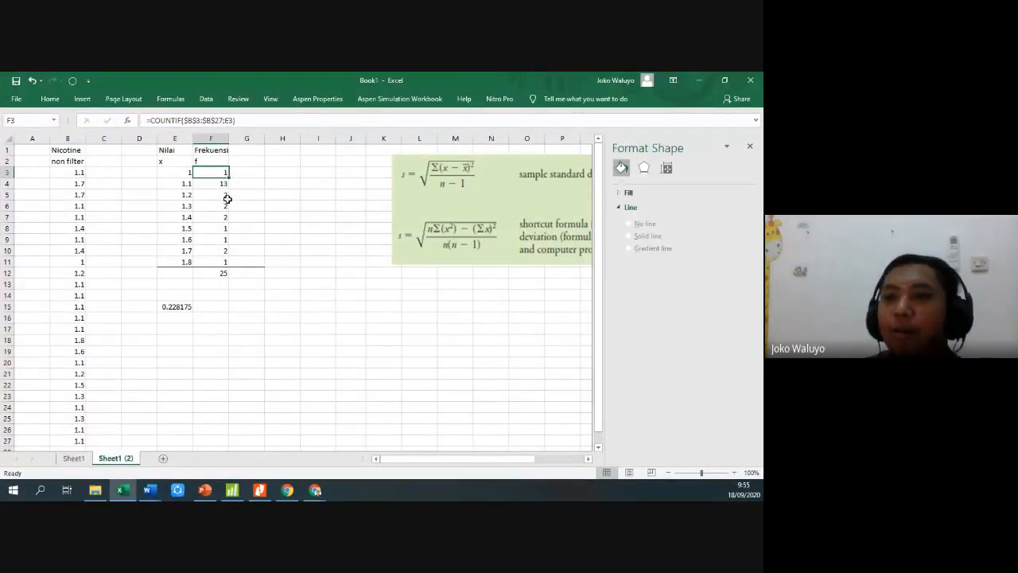
Enter the column header "x rata-rat" in cell G2, beside the frequency column
click(253, 164)
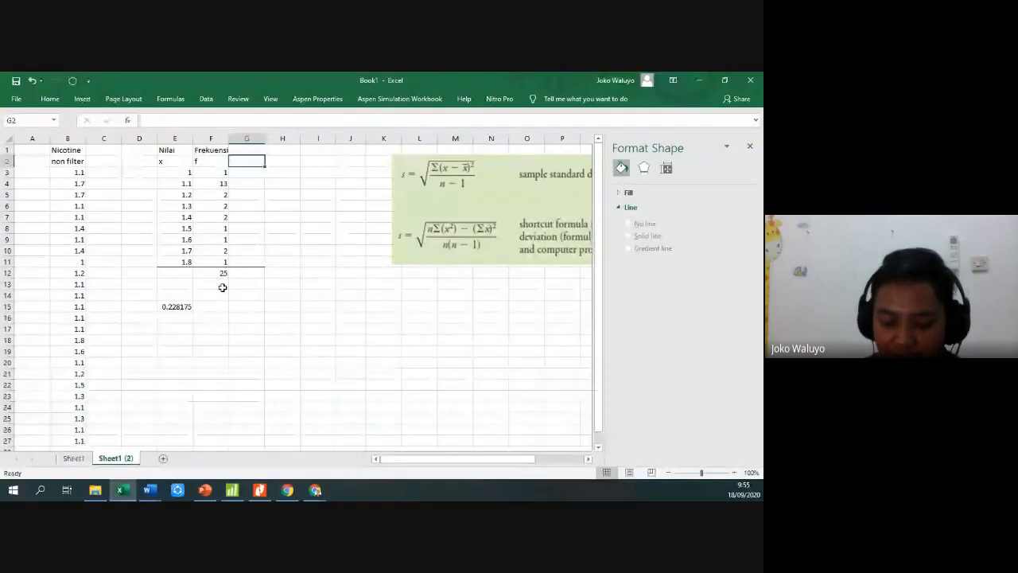
text(x)
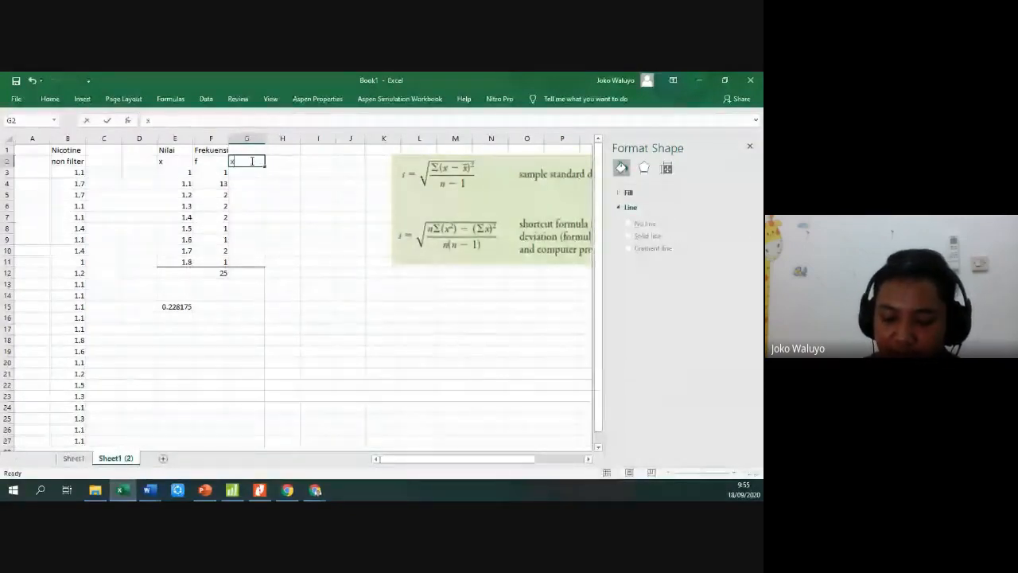
text( rata-rat)
key(Return)
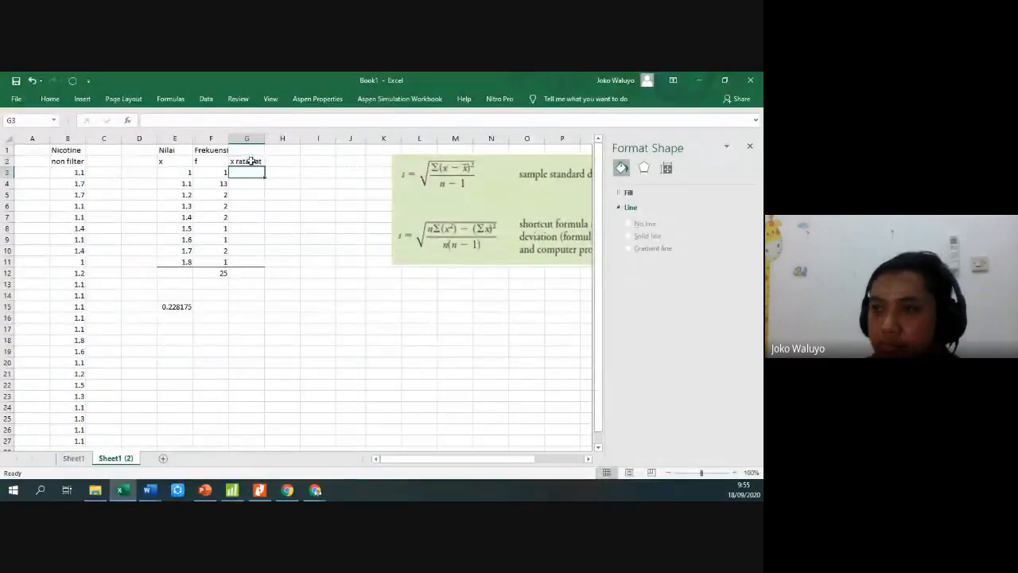
Multiply each value by its frequency with =E3*F3 in G3 and fill the formula down to G11
text(=)
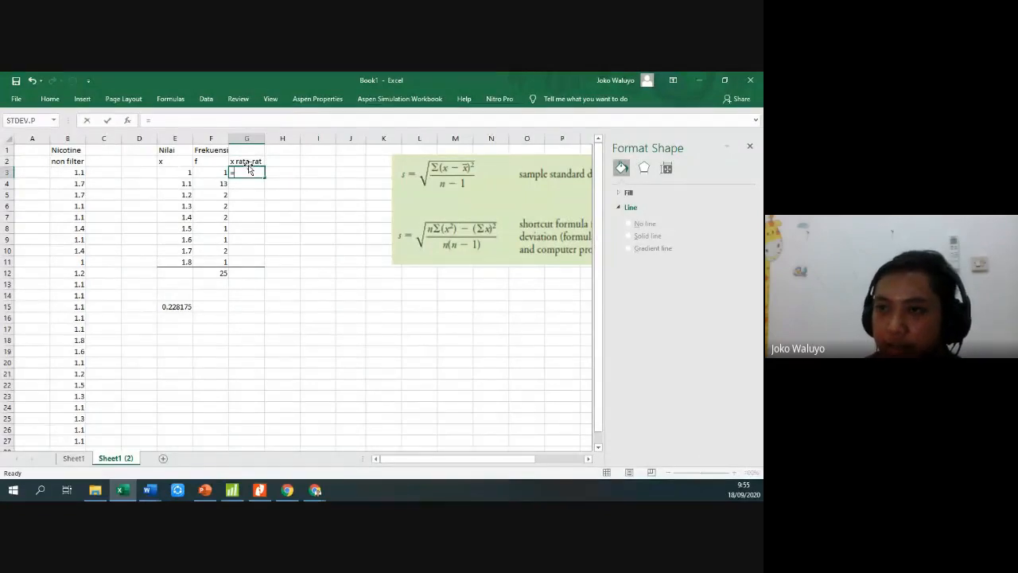
click(181, 171)
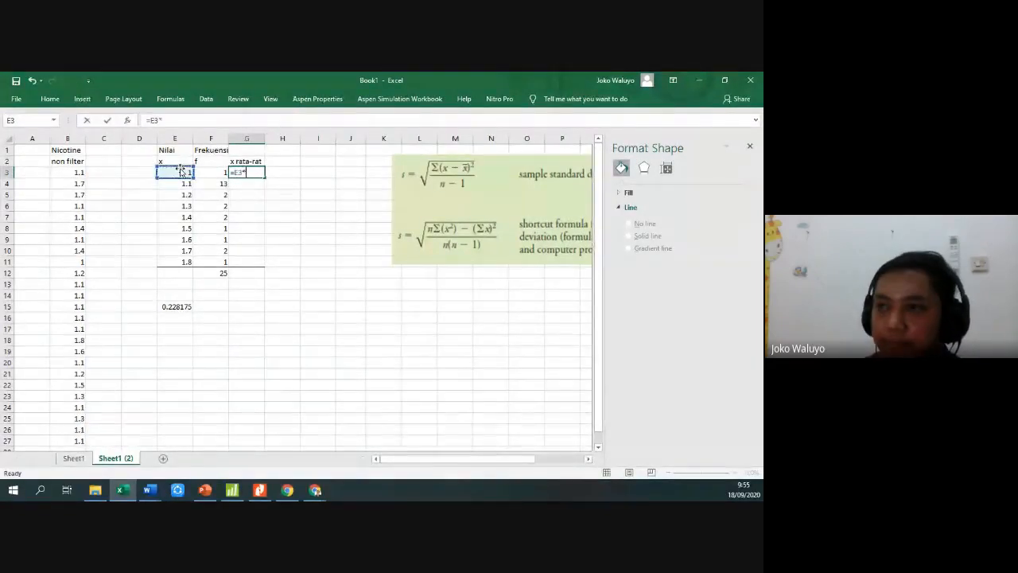
text(*)
click(218, 172)
key(Return)
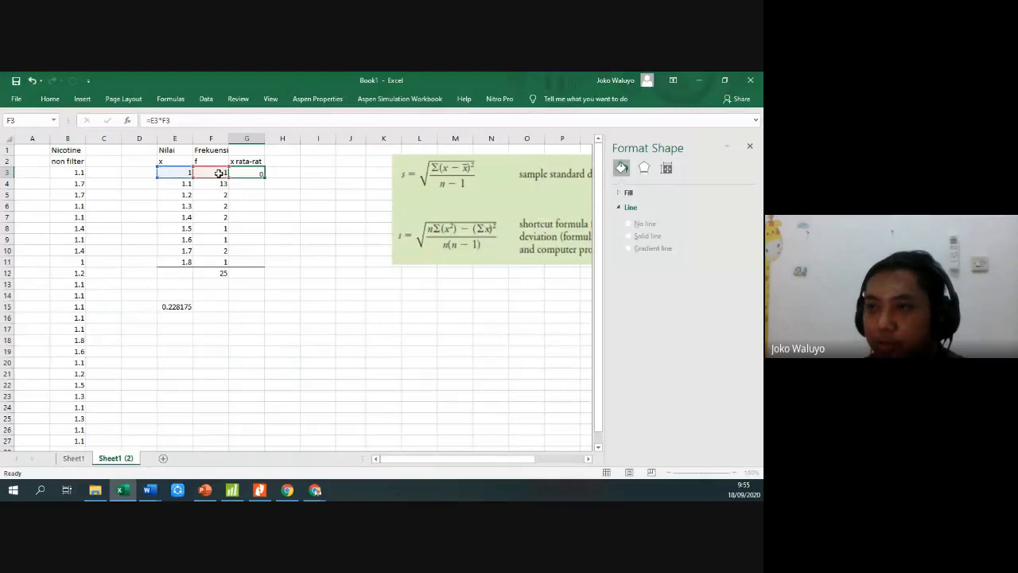
click(259, 172)
drag(264, 178, 256, 266)
Total the value-times-frequency products in cell G12 with AutoSum
click(255, 273)
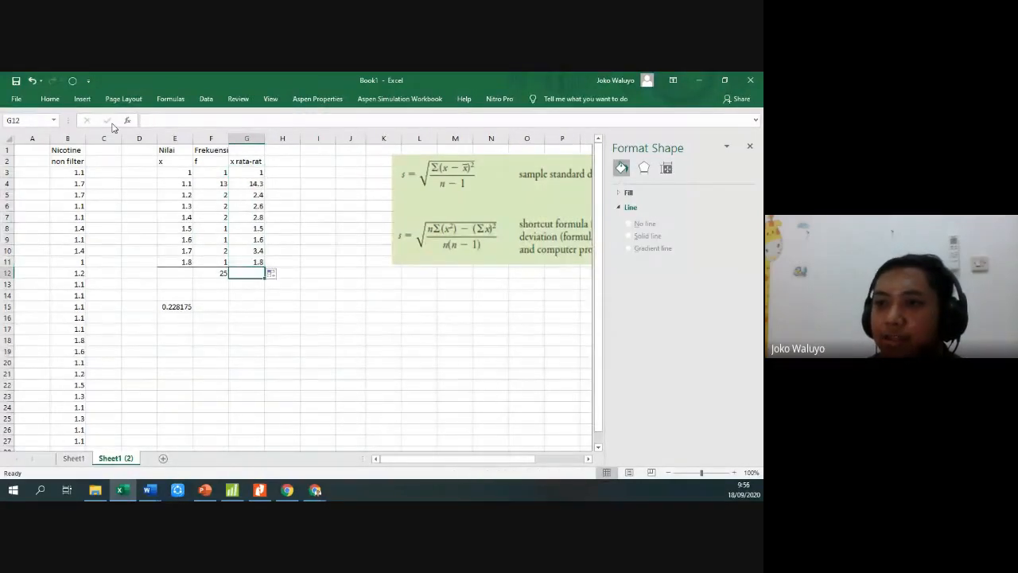
click(49, 98)
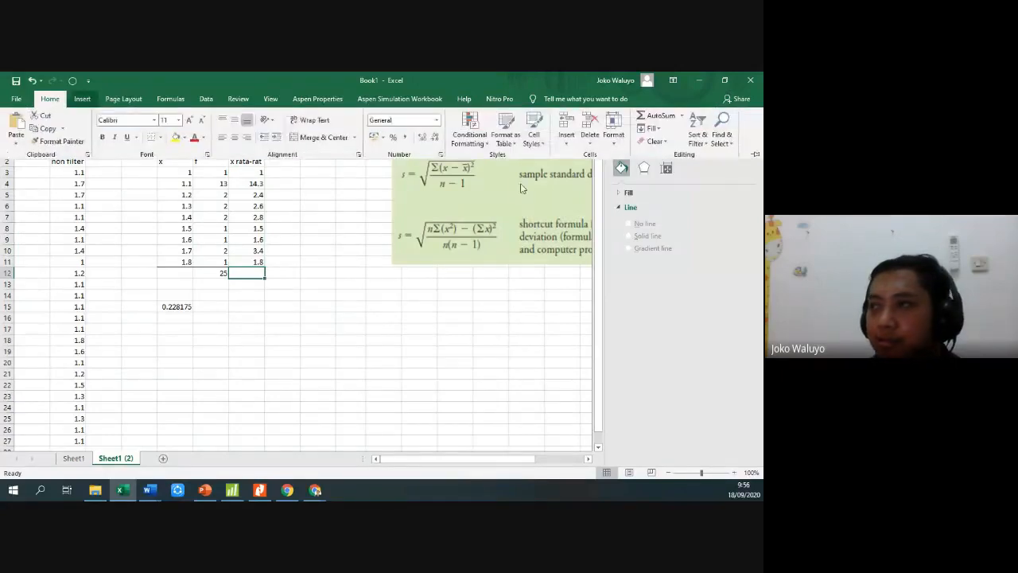
click(650, 116)
key(Return)
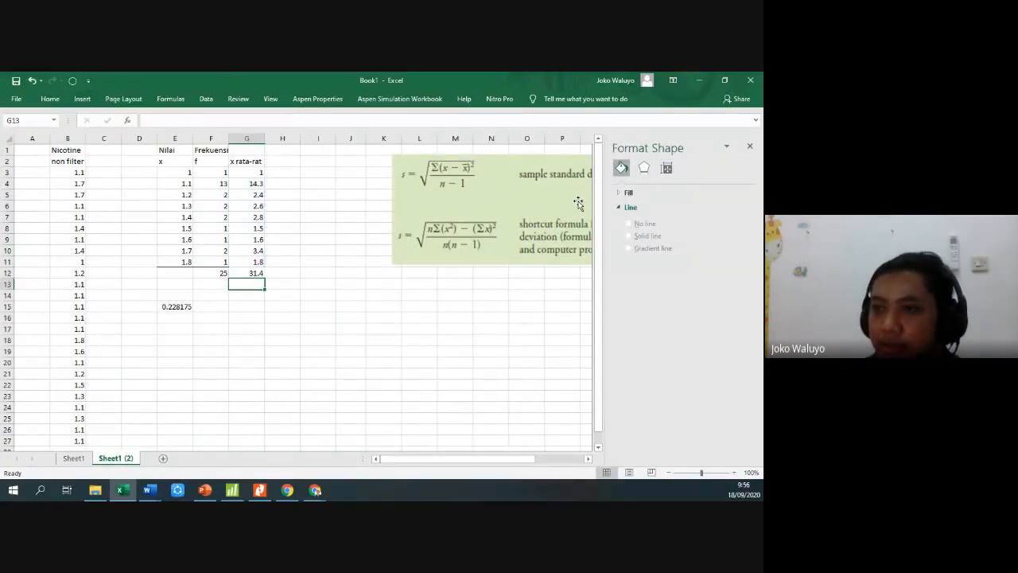
Enter the label "x rata-rata" in cell F14 below the frequency table
double_click(224, 296)
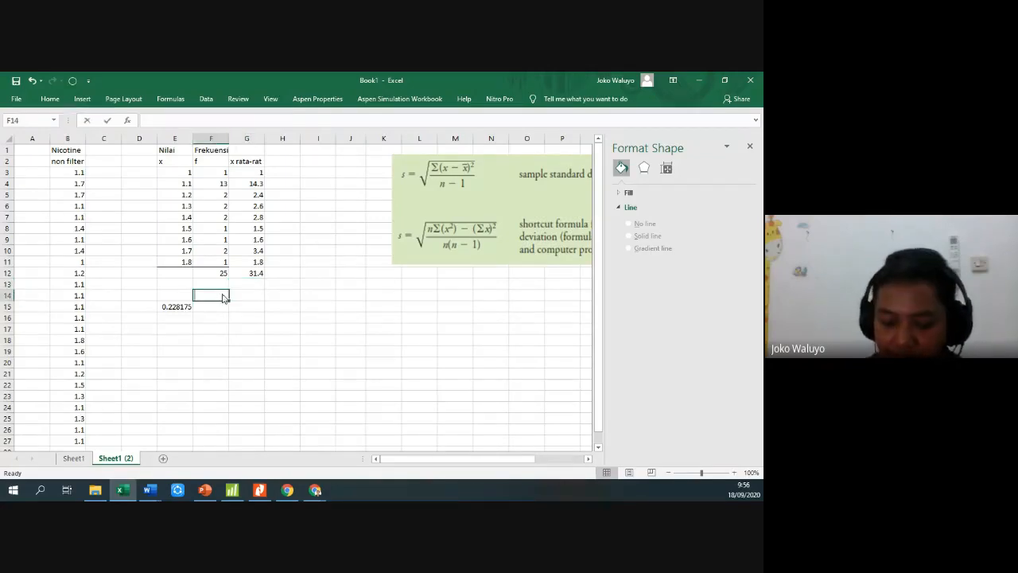
text(rata)
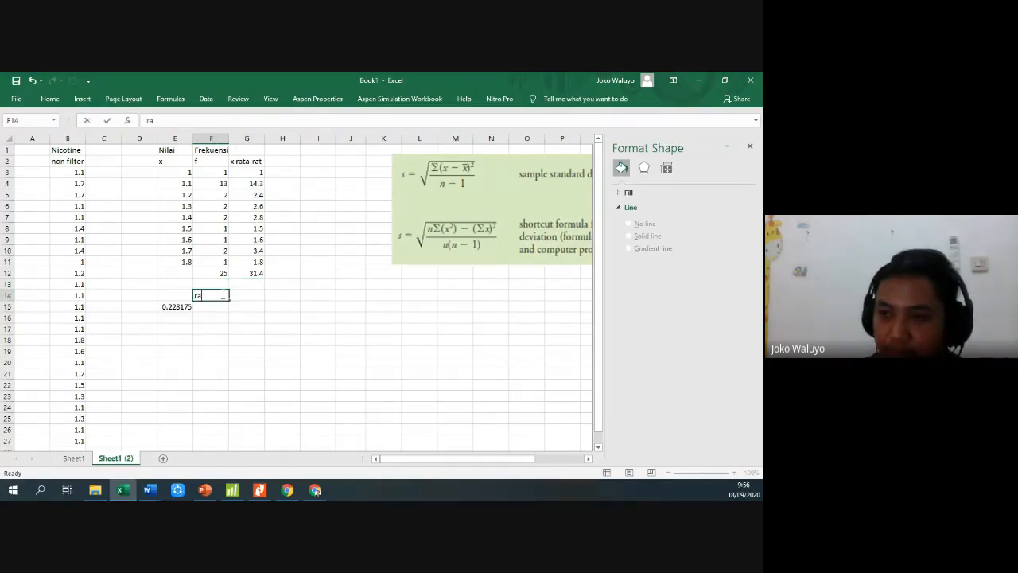
key(BackSpace)
key(BackSpace)
text(x rata)
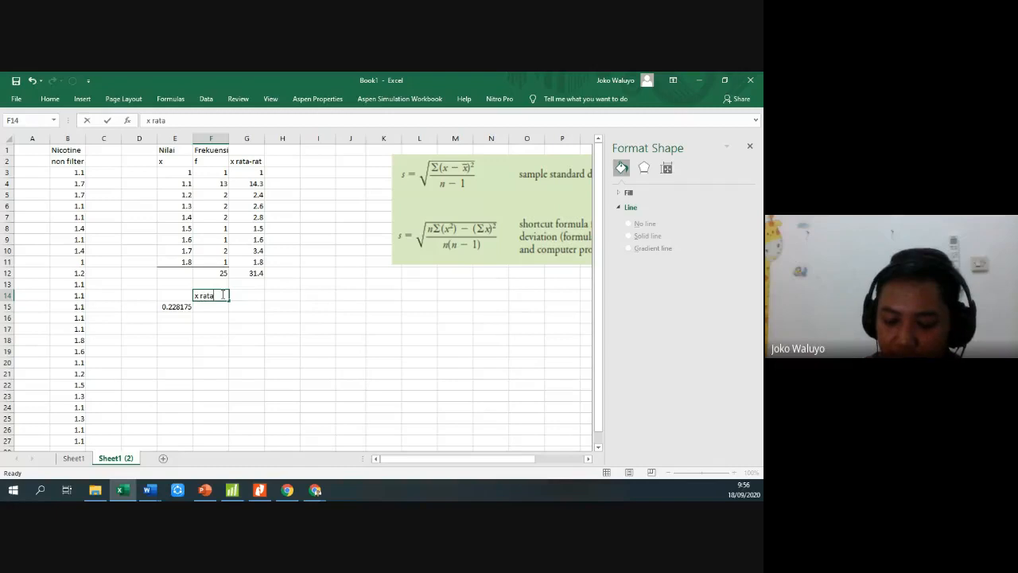
text(-rata)
key(Return)
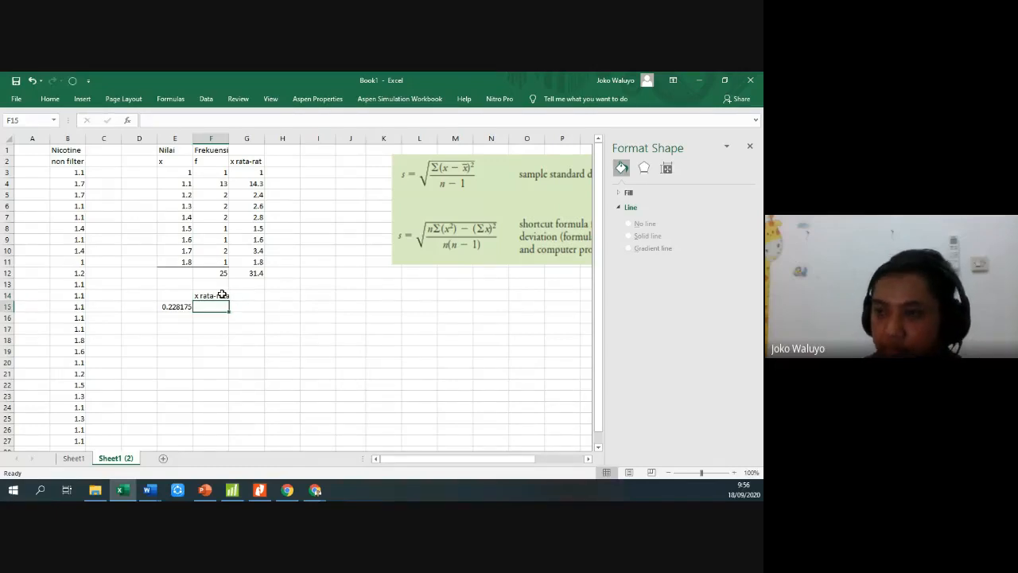
Calculate the mean in cell G14 with the formula =G12/F12
click(252, 294)
text(=)
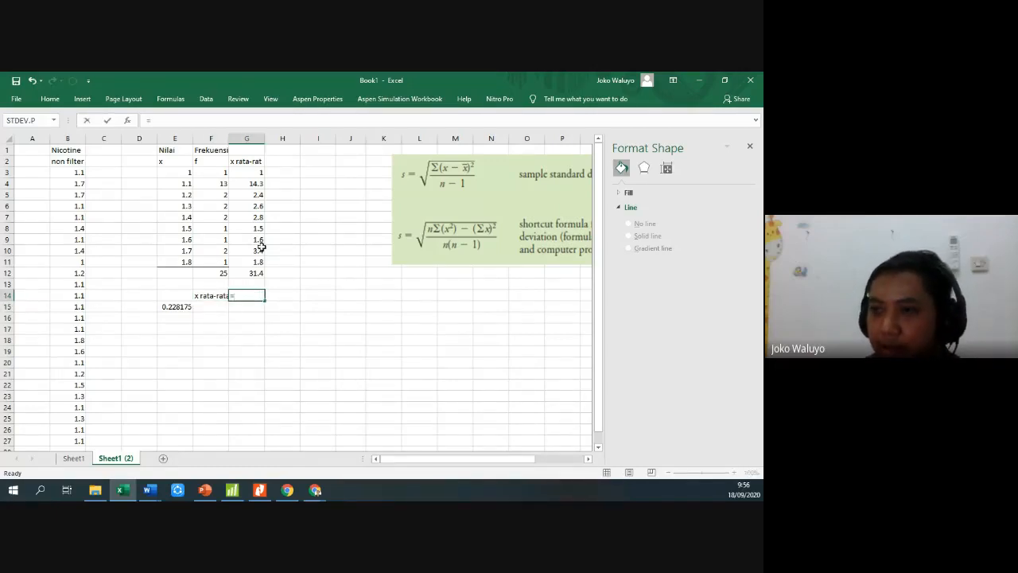
click(249, 272)
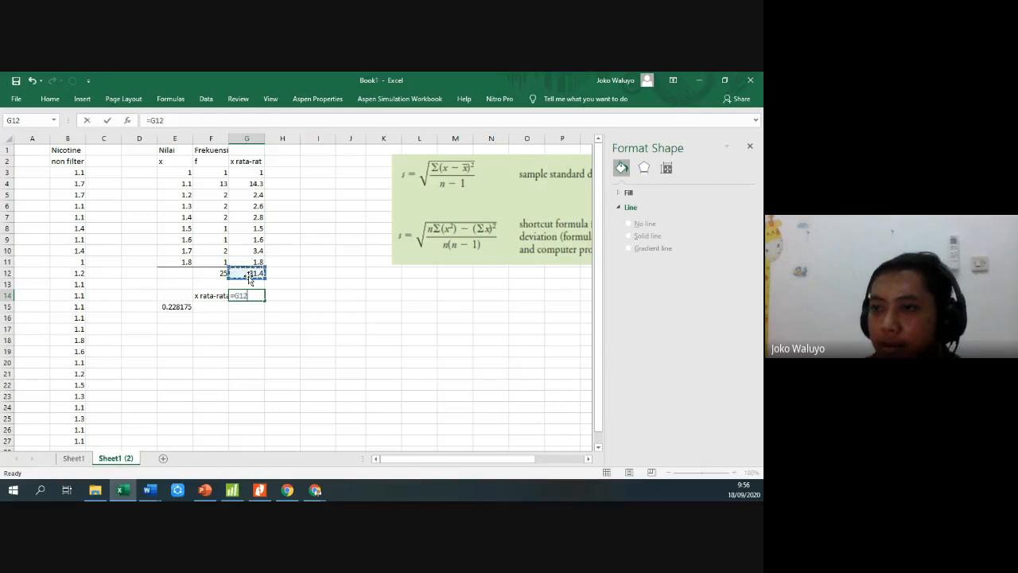
text(/)
click(223, 273)
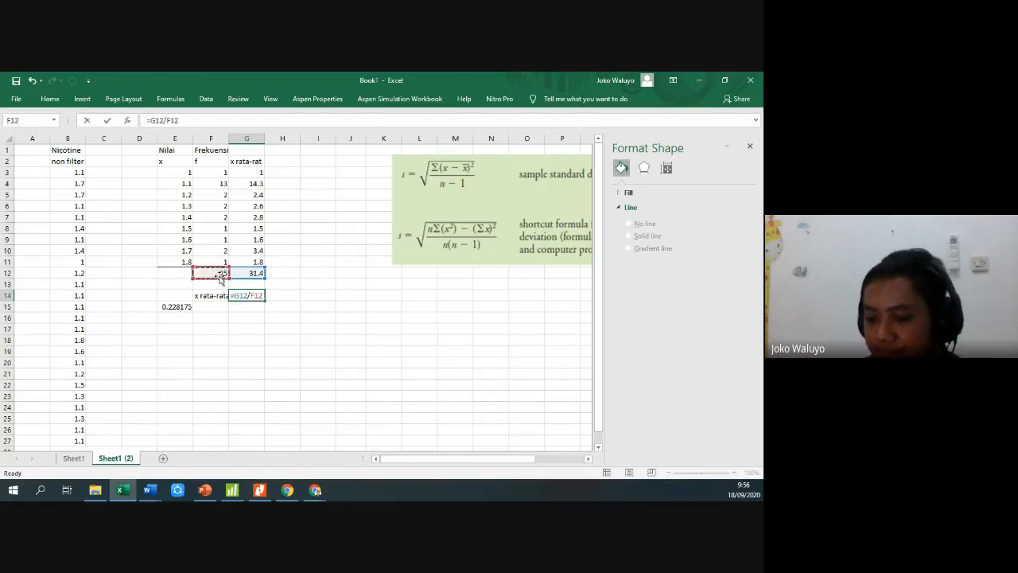
key(Return)
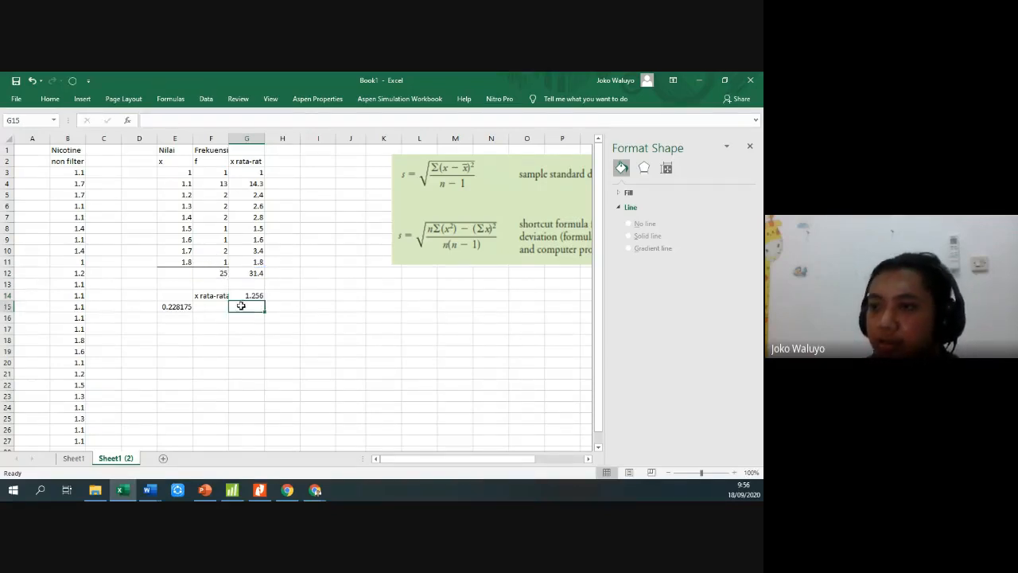
Enter the column header "(x-xrata)" in cell H2 for the deviations from the mean
click(288, 159)
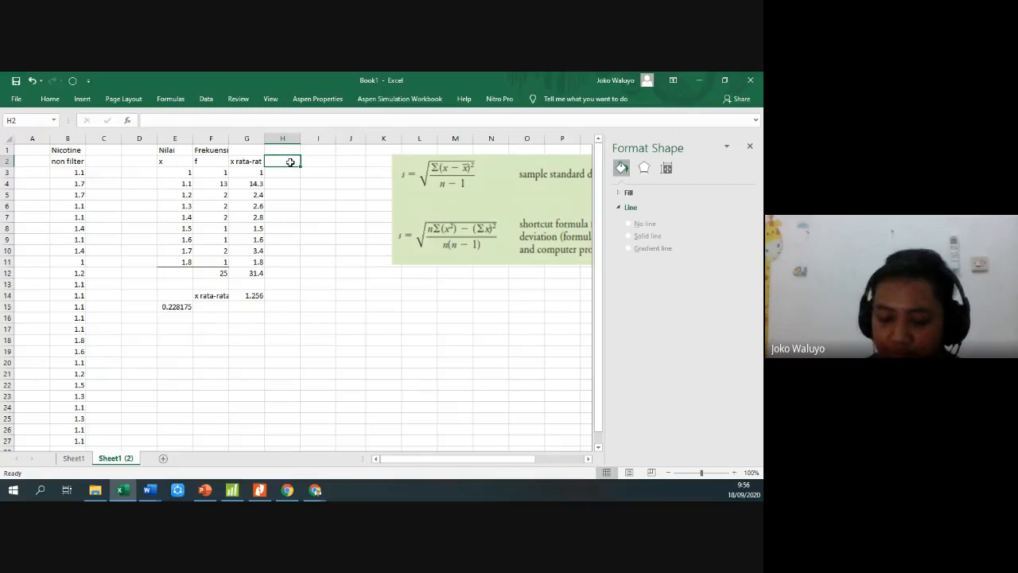
text(9x-x)
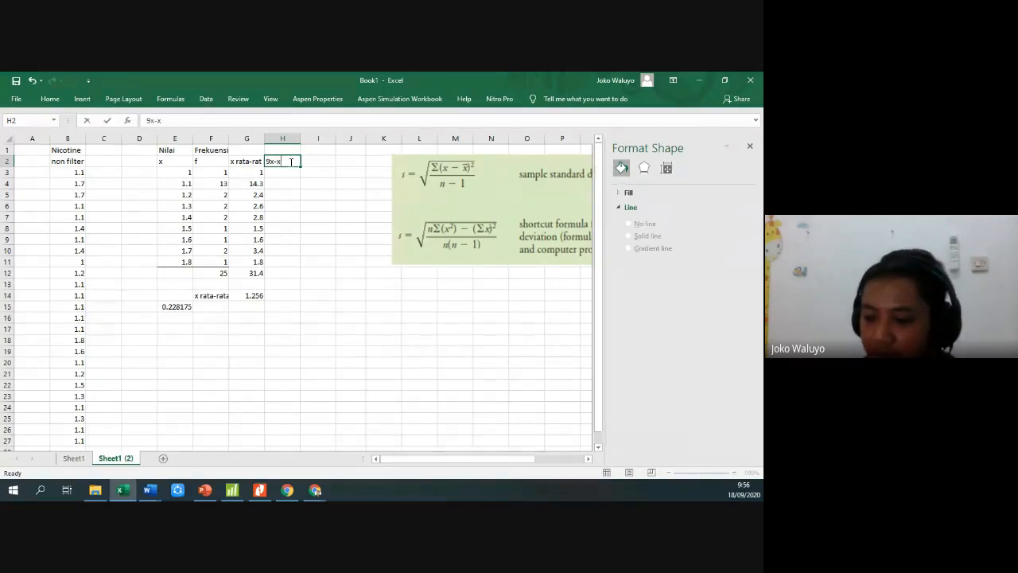
text(rata))
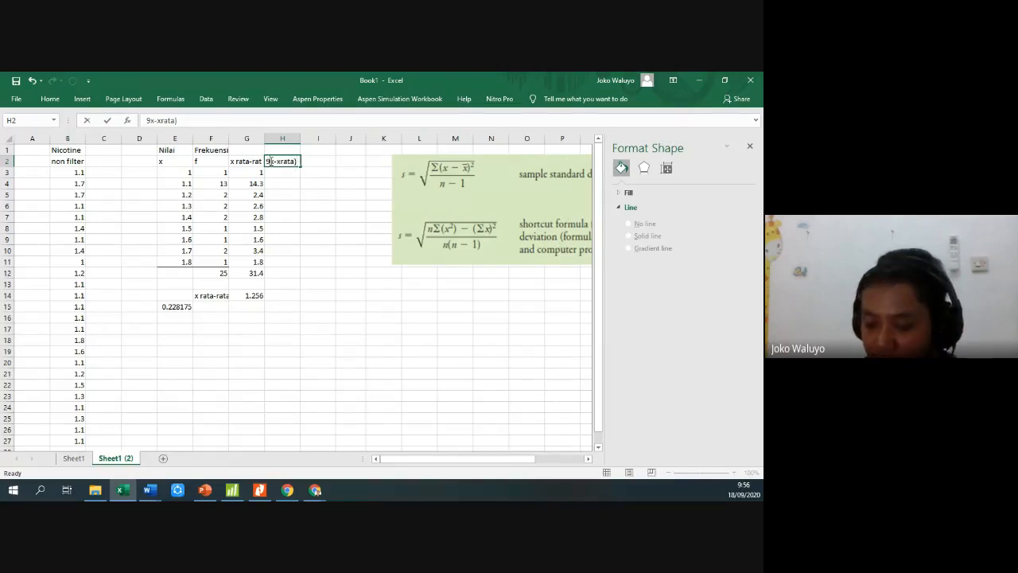
key(BackSpace)
text(()
key(Return)
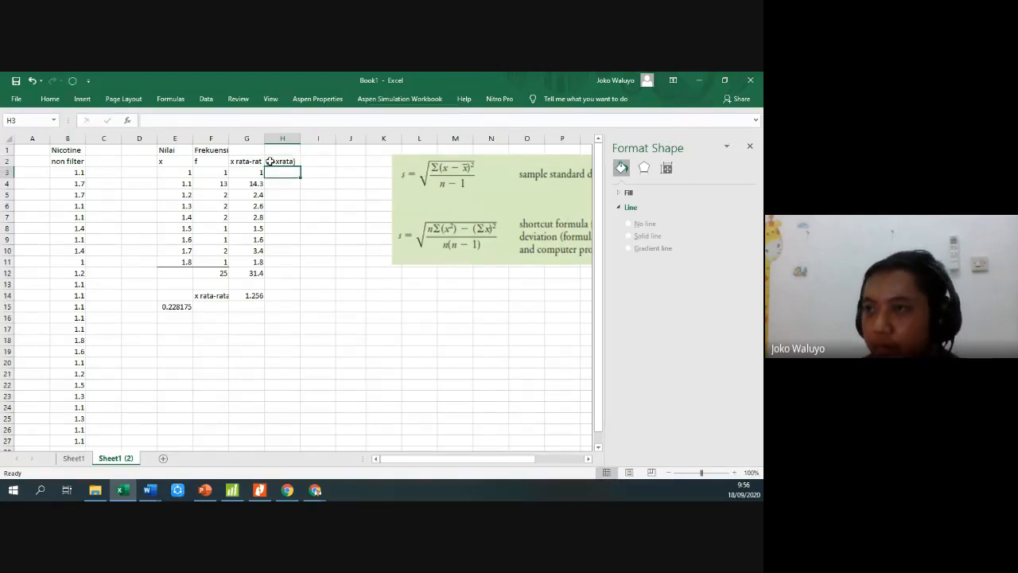
Enter the deviation formula =E3-G14 in H3 and fill it down to H11
text(=)
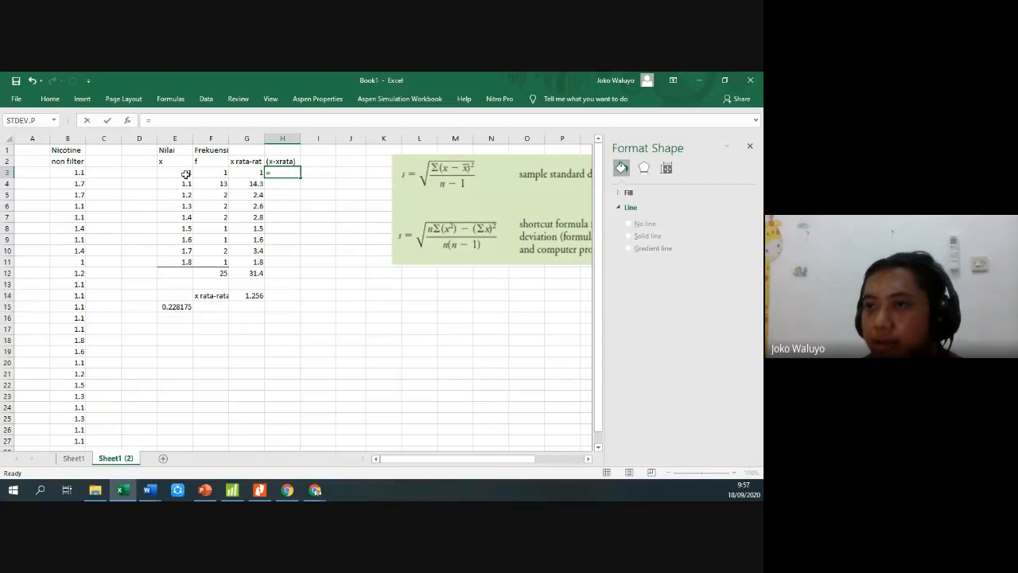
click(188, 173)
text(-)
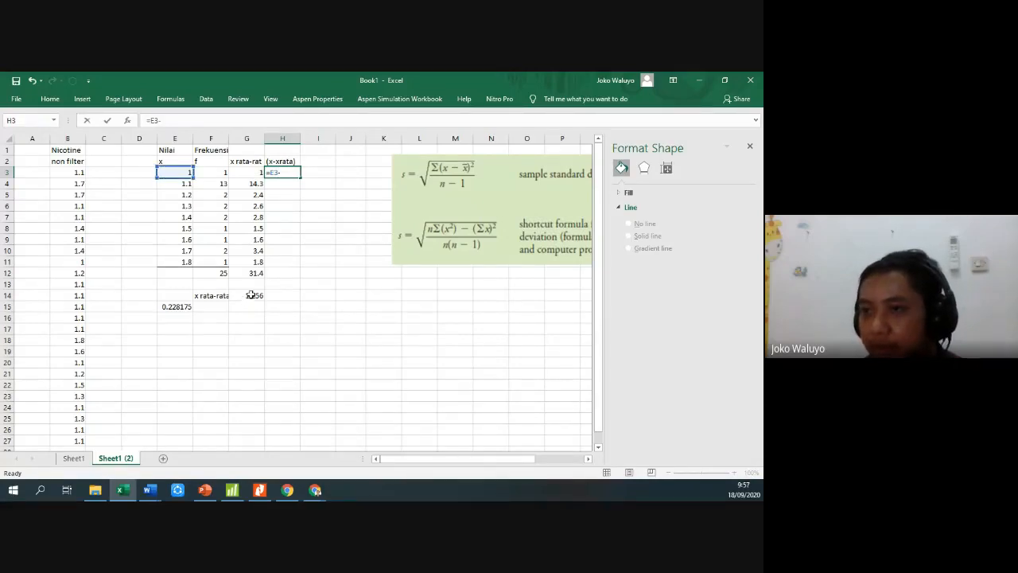
click(250, 294)
key(Return)
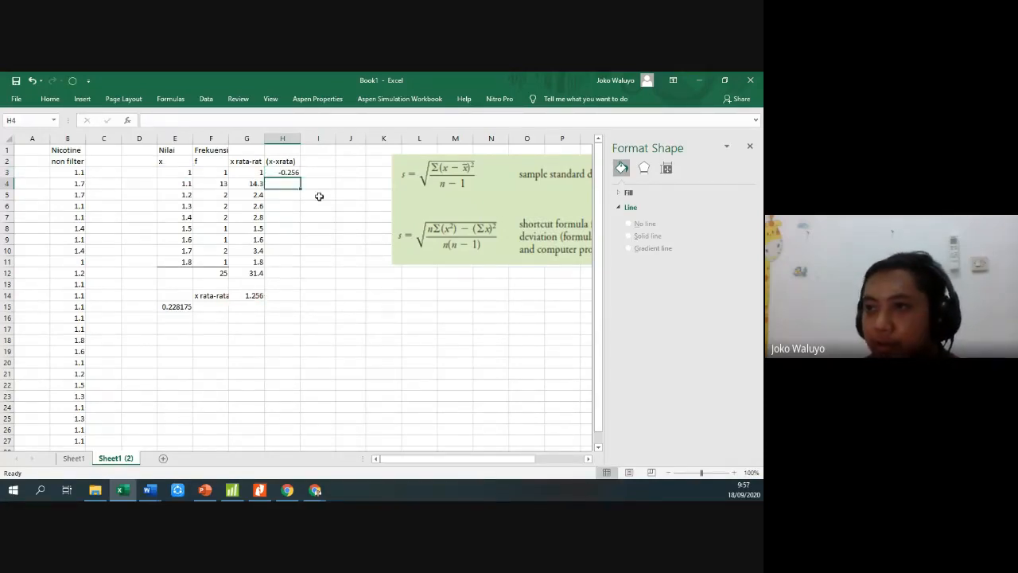
click(294, 173)
drag(302, 177, 301, 265)
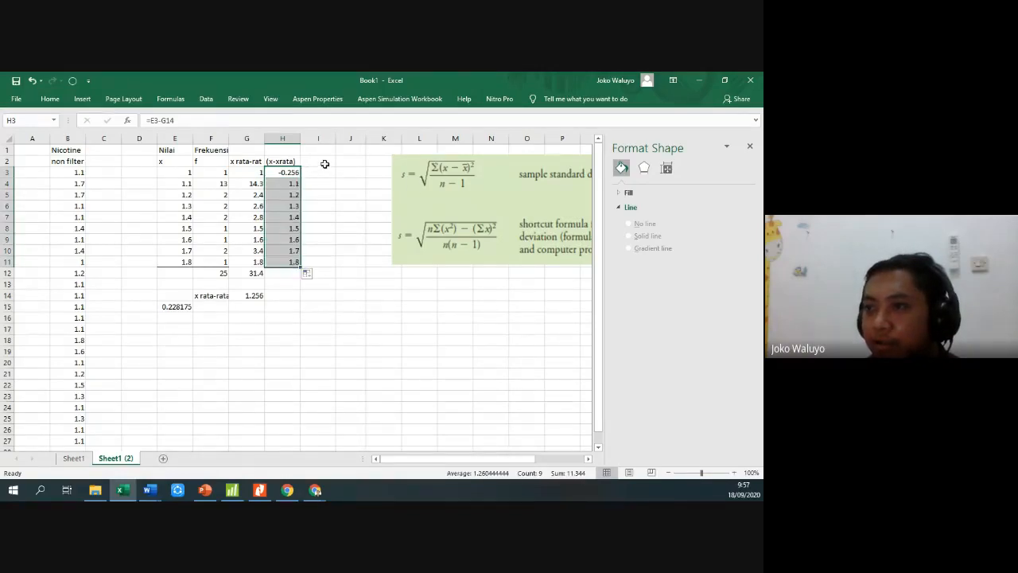
Enter the column header "f (x-xrata)^2" in cell I2 for the frequency-weighted squared deviations
click(322, 162)
text(f)
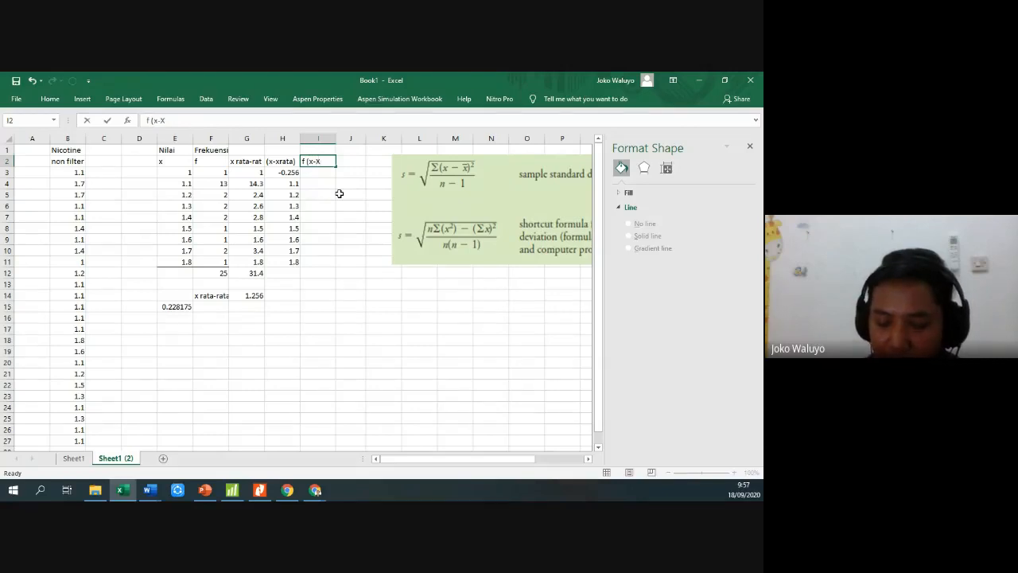
text( (x-xra)
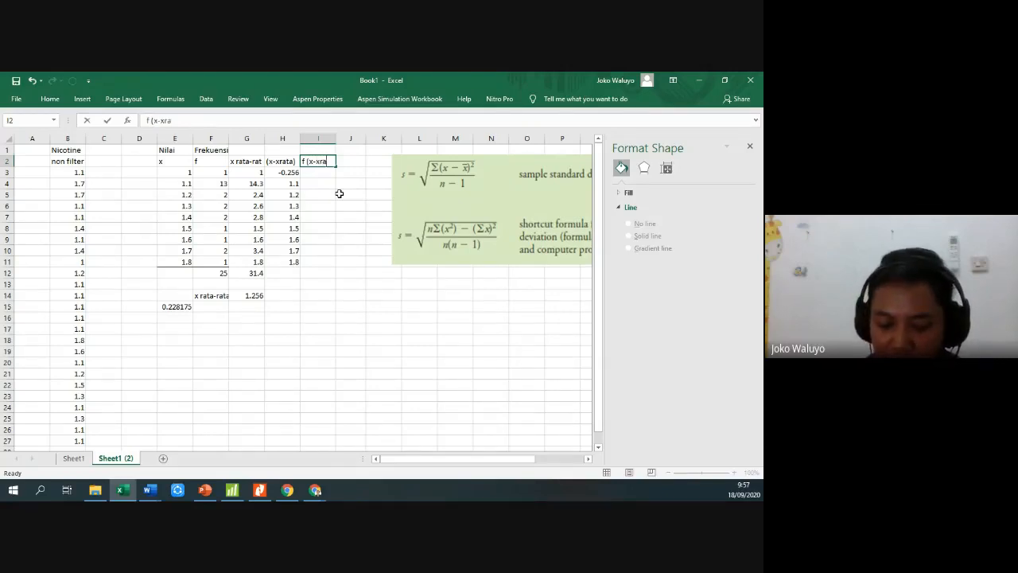
text(ta)
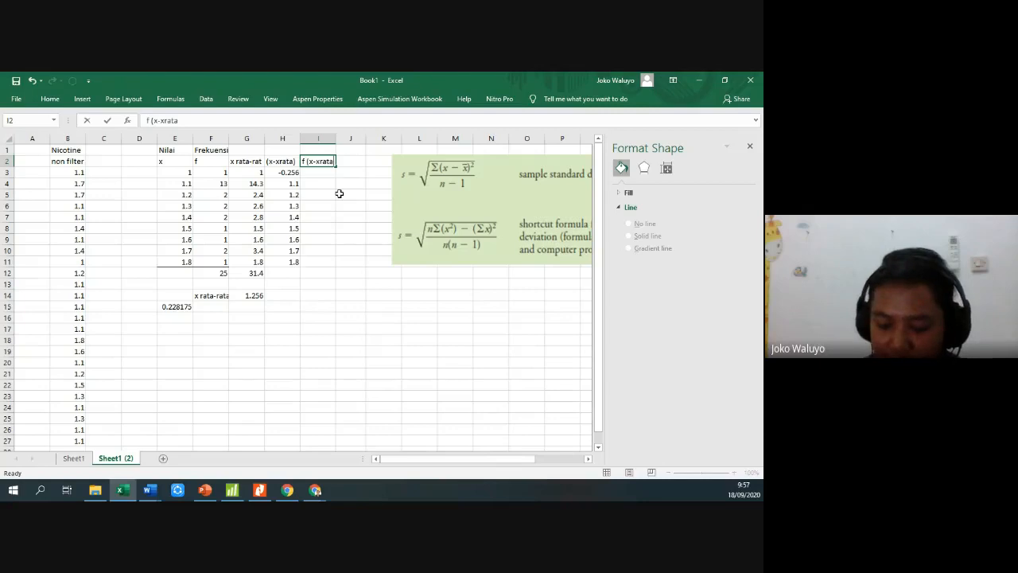
text()^2)
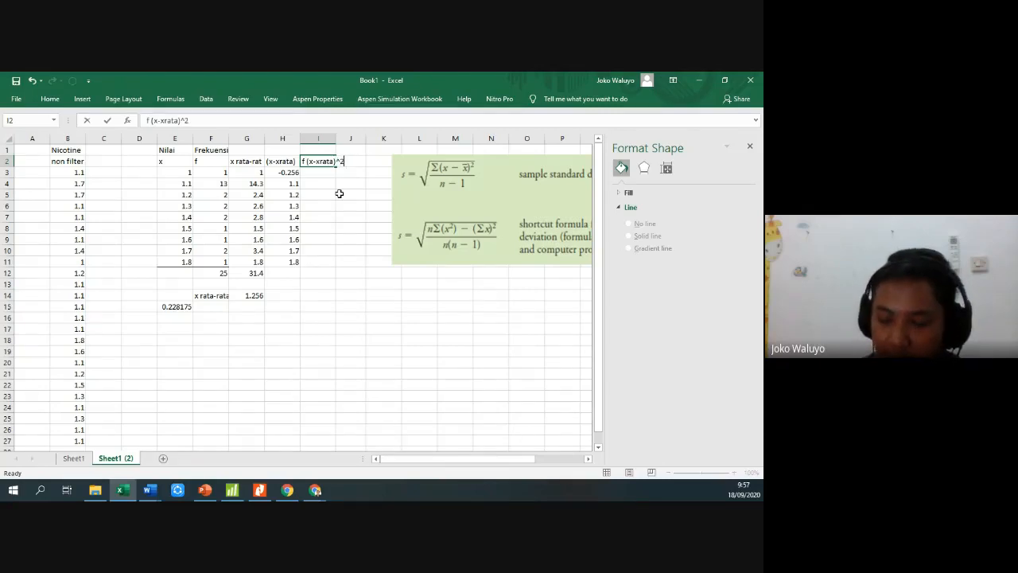
key(Return)
Enter the weighted squared deviation formula =F3*(H3)^2 in I3 and fill it down to I11
text(=)
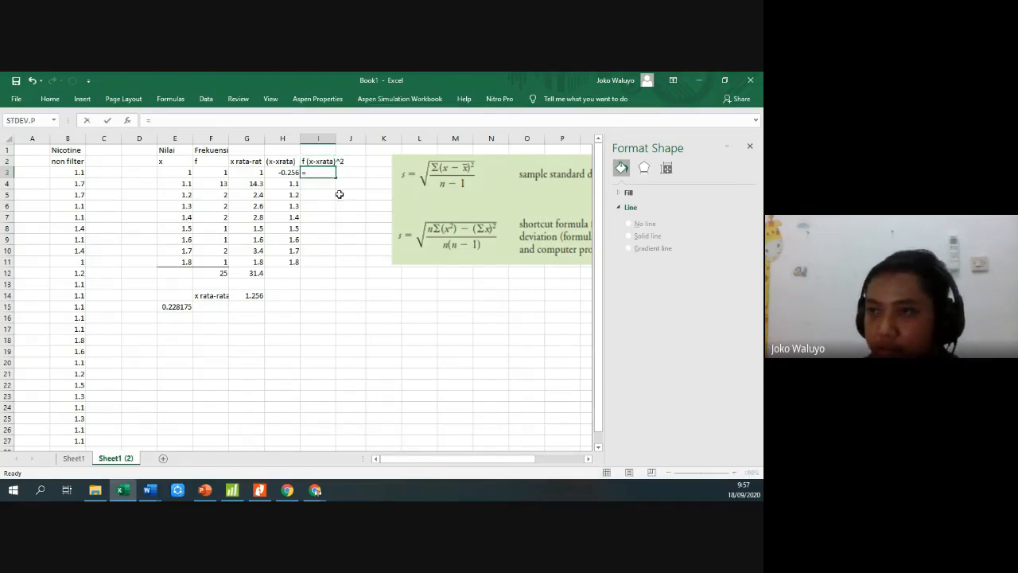
click(223, 172)
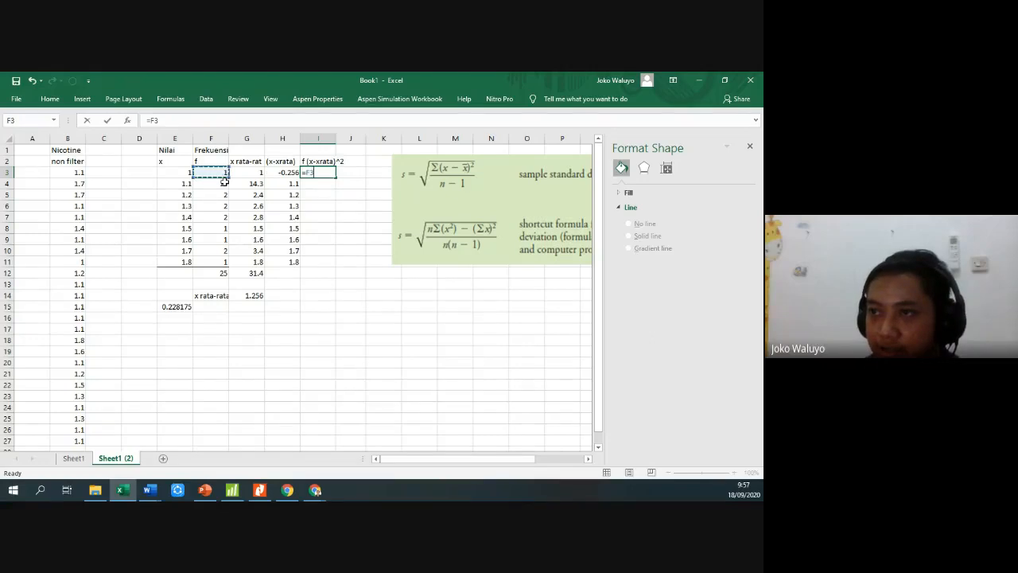
text(*)
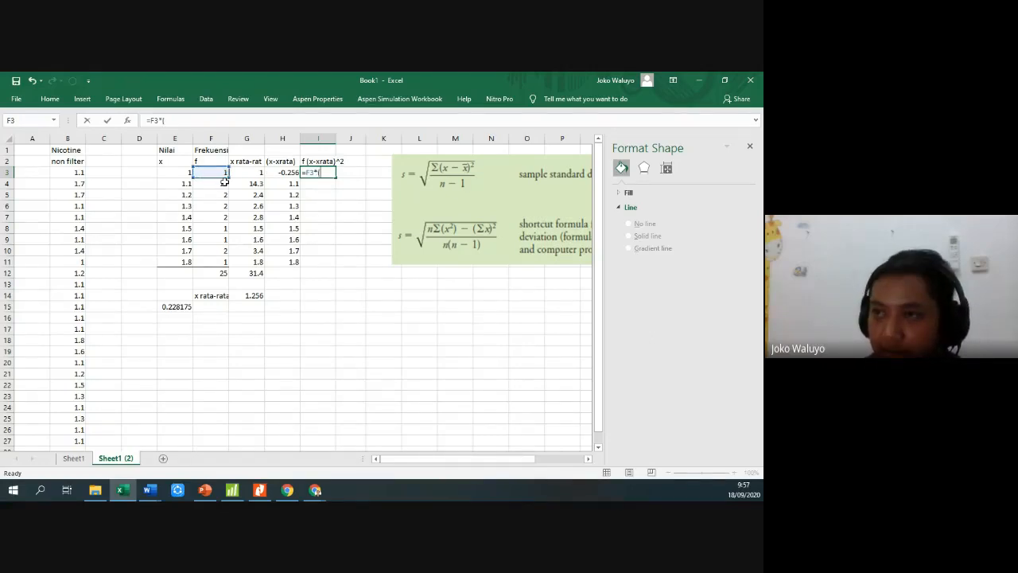
click(288, 172)
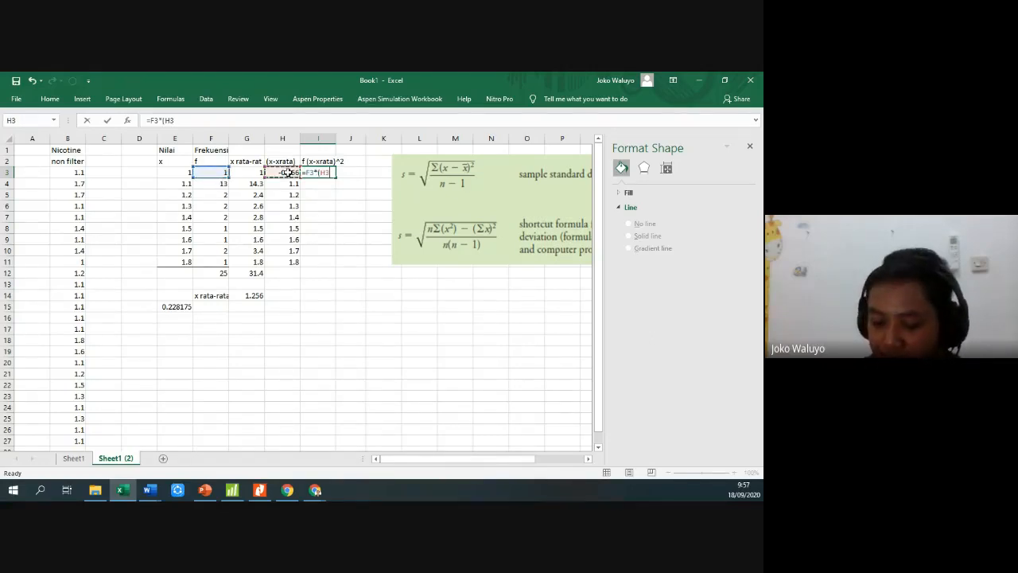
text()^2)
key(Return)
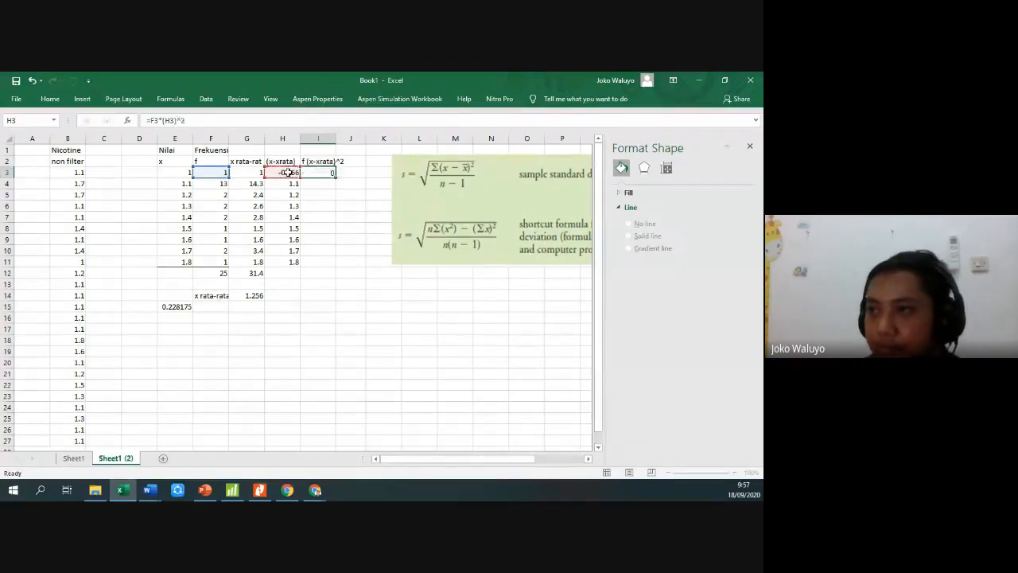
click(321, 172)
drag(335, 177, 334, 265)
Total the f (x-xrata)^2 column in cell I12 with AutoSum
click(318, 273)
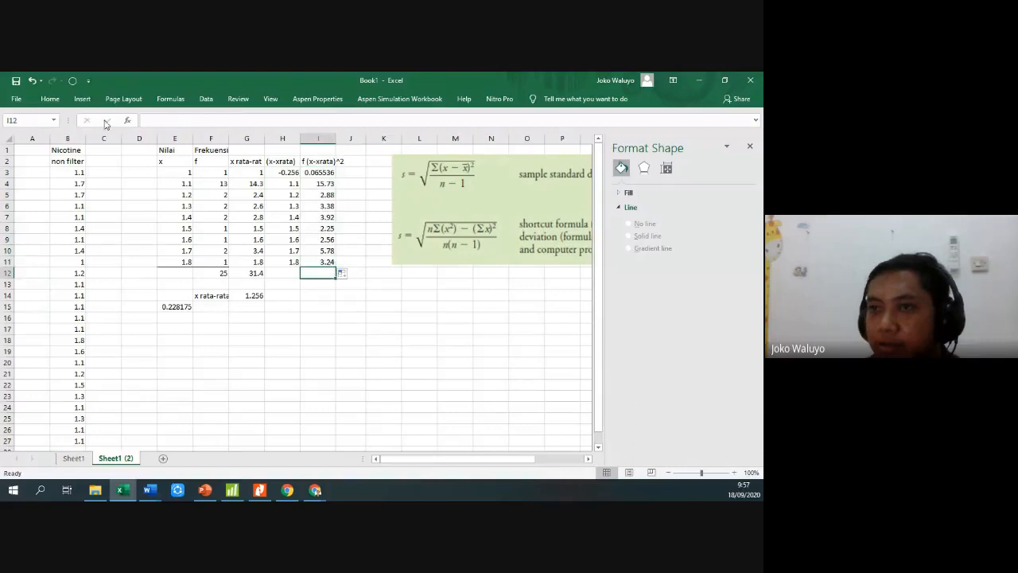
click(50, 98)
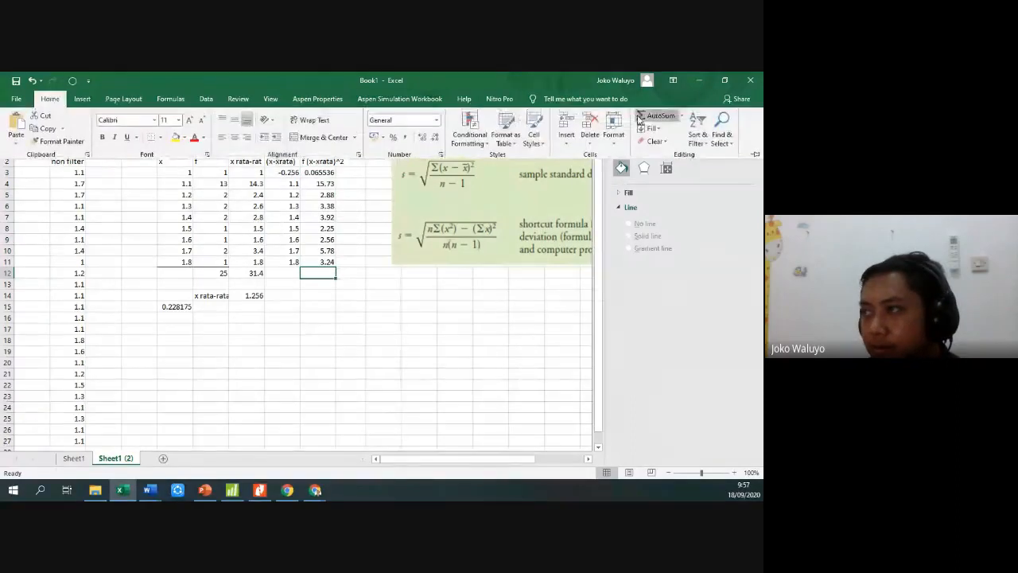
click(651, 111)
key(Return)
click(546, 358)
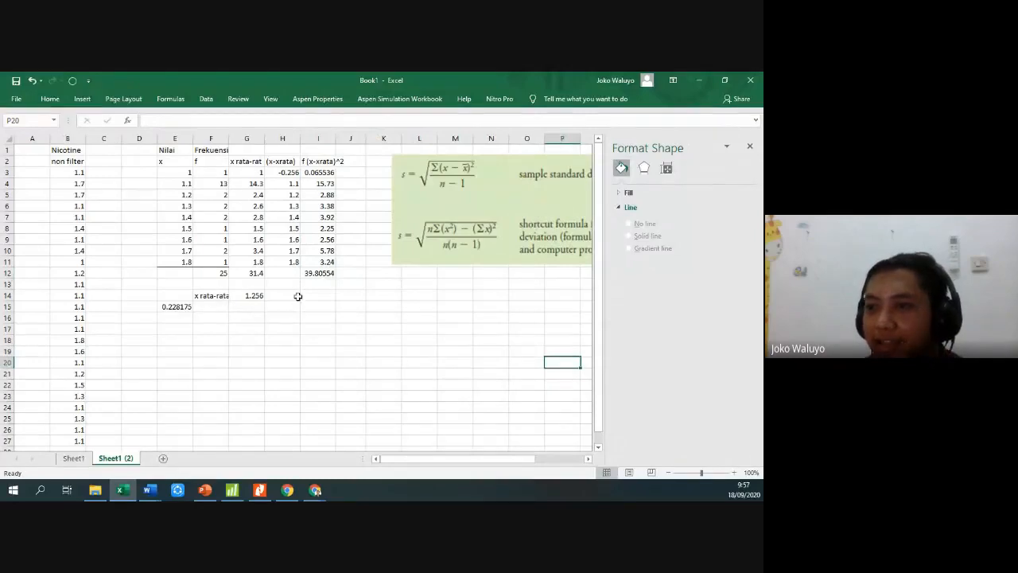
Enter the label "std dev =" in cell H16 below the table
click(309, 297)
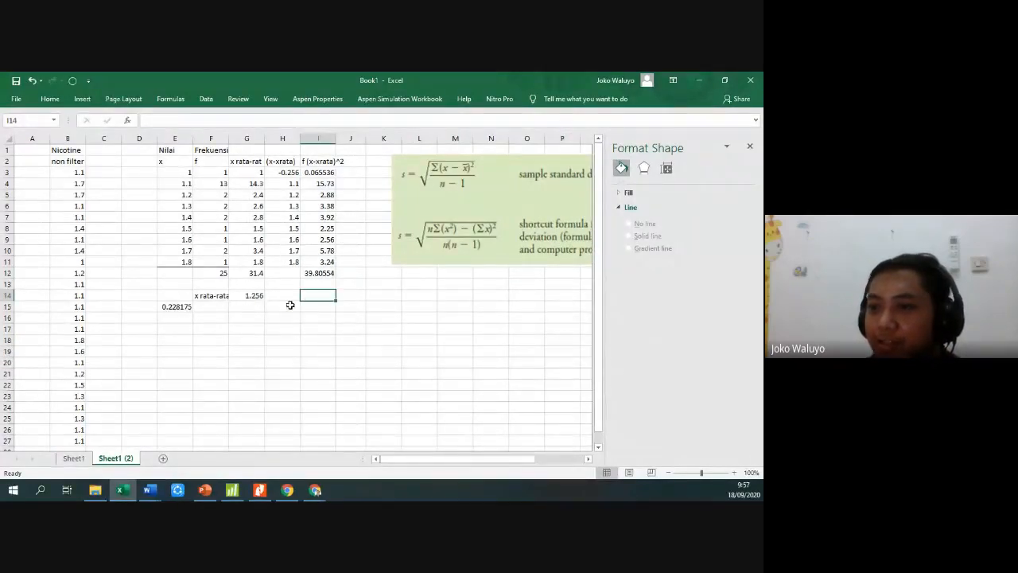
click(288, 319)
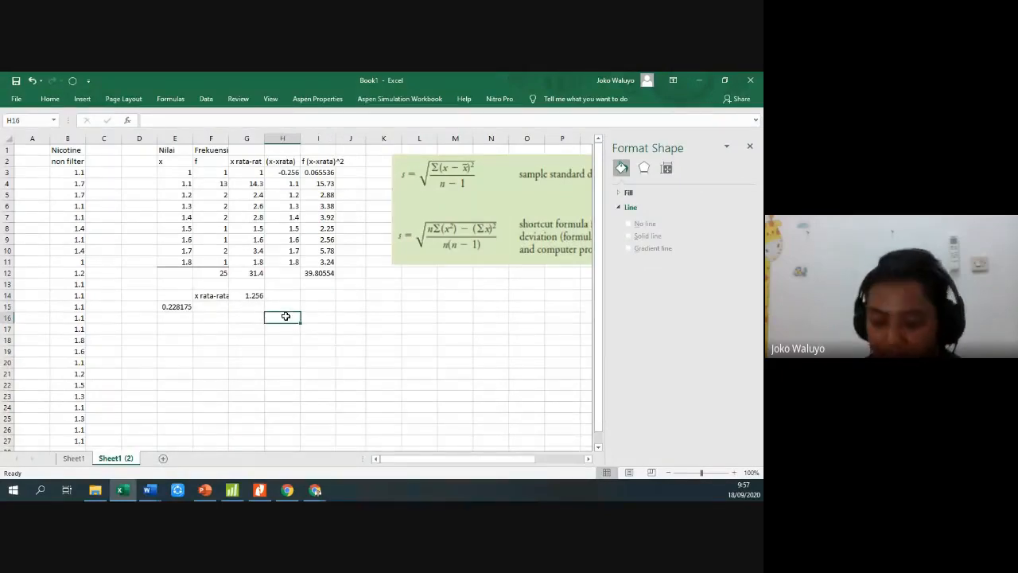
text(std)
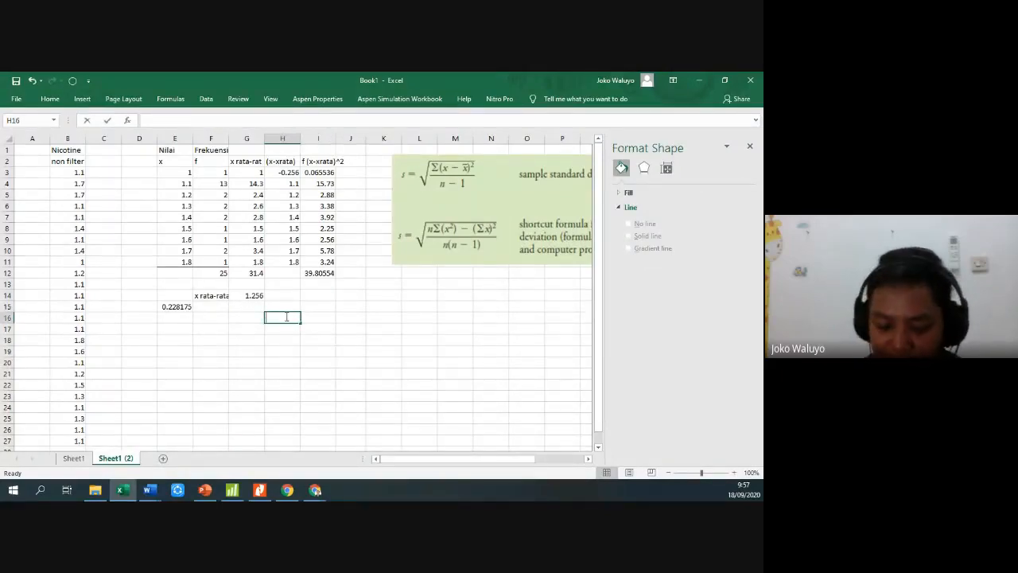
text( dev)
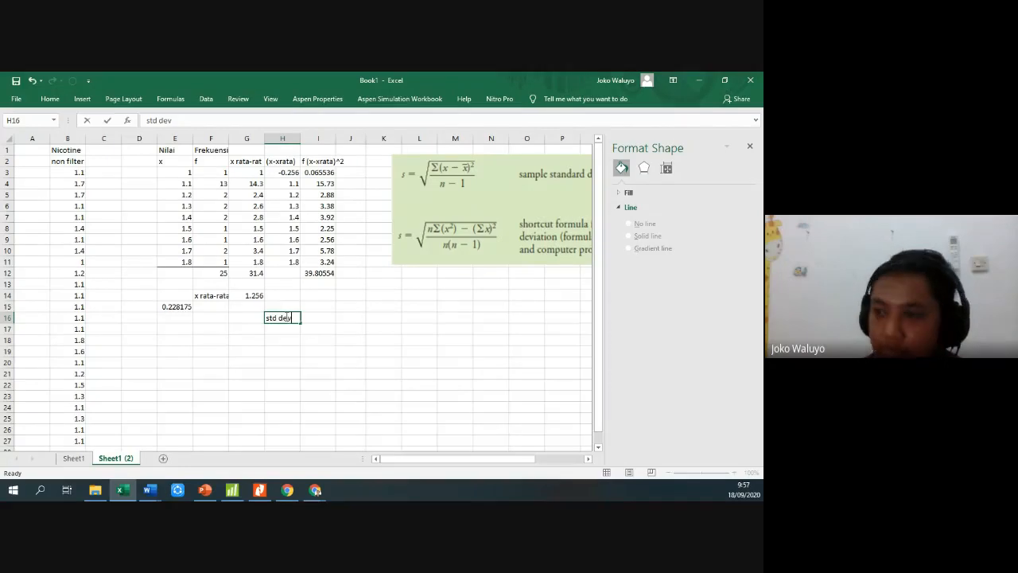
text( =)
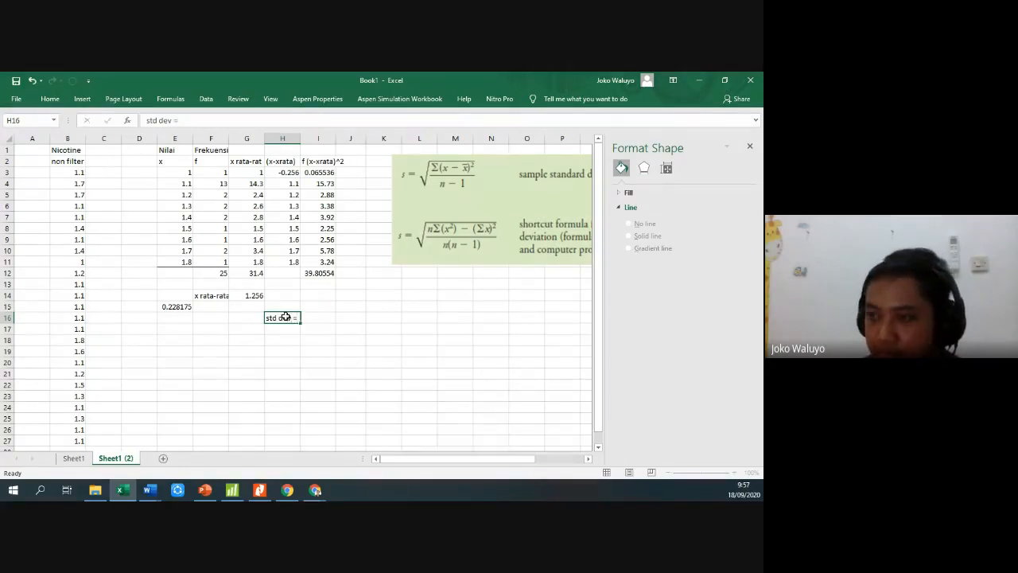
Calculate the sample standard deviation in cell I16 with the formula =(I12/(F12-1))^0.5
click(311, 316)
text(=)
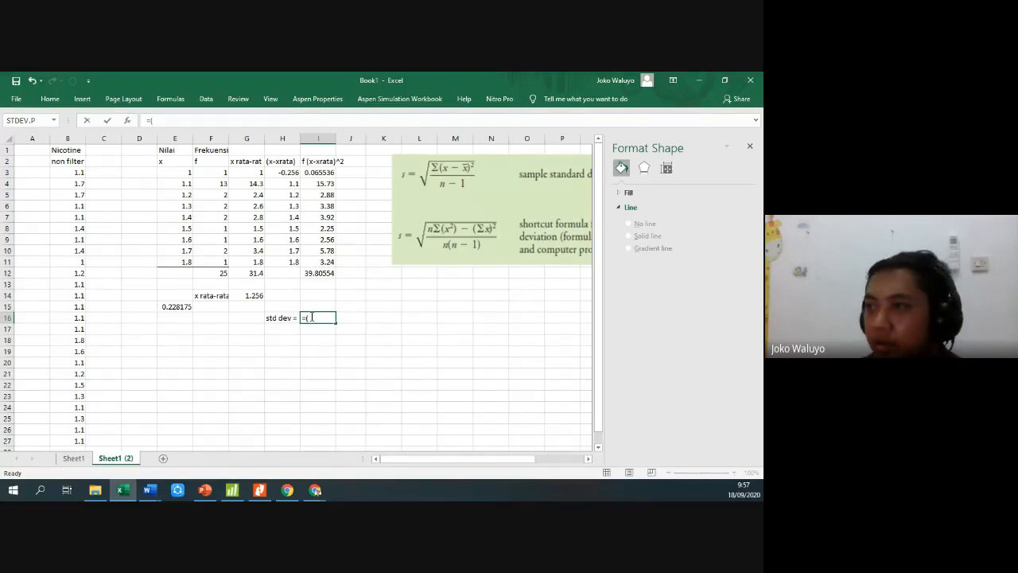
text(()
click(318, 272)
text(/()
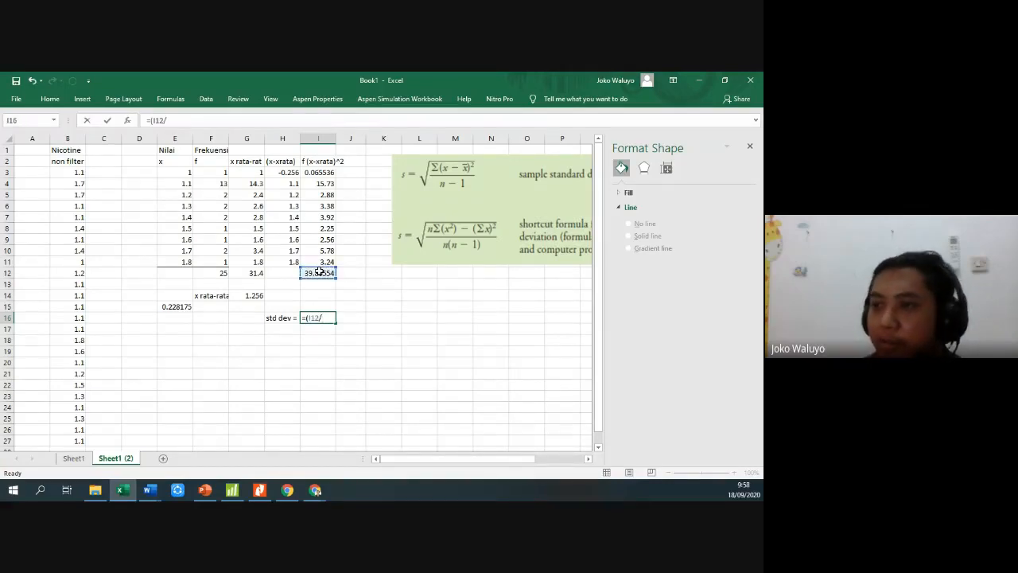
click(219, 273)
text(-1))^)
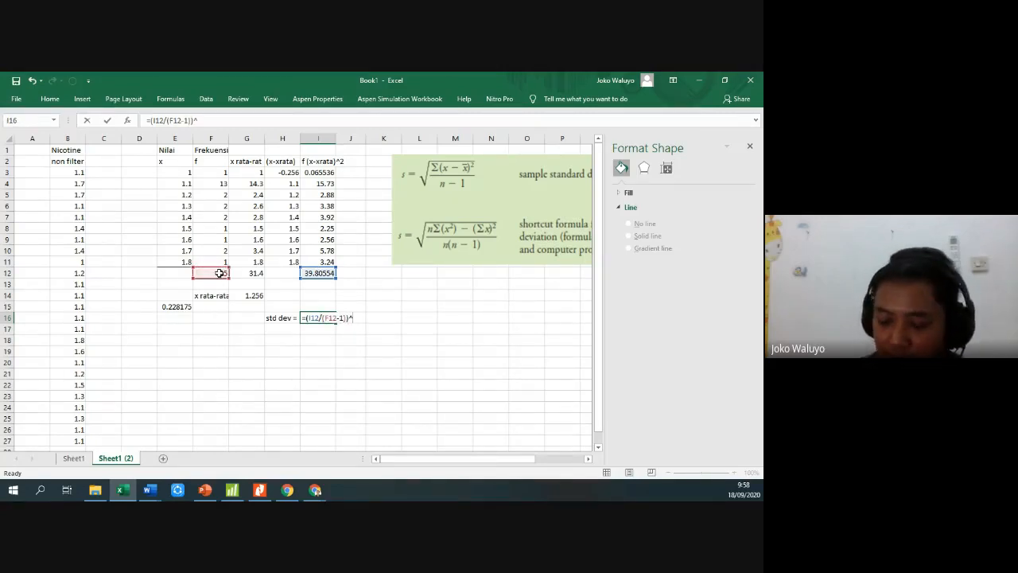
text(0.5)
key(Return)
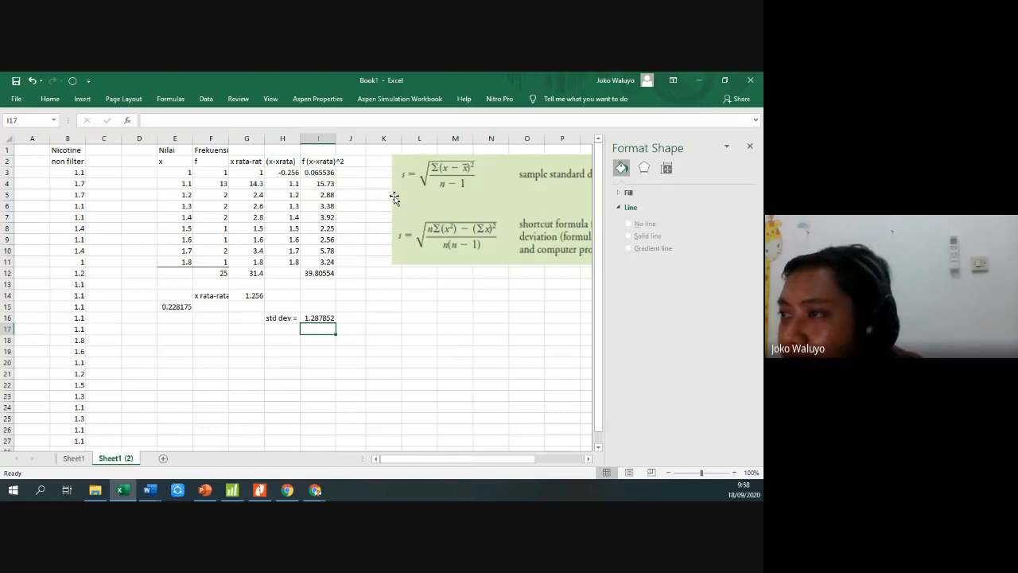
Check the standard deviation formula in cell I16 and the cells it refers to
click(316, 318)
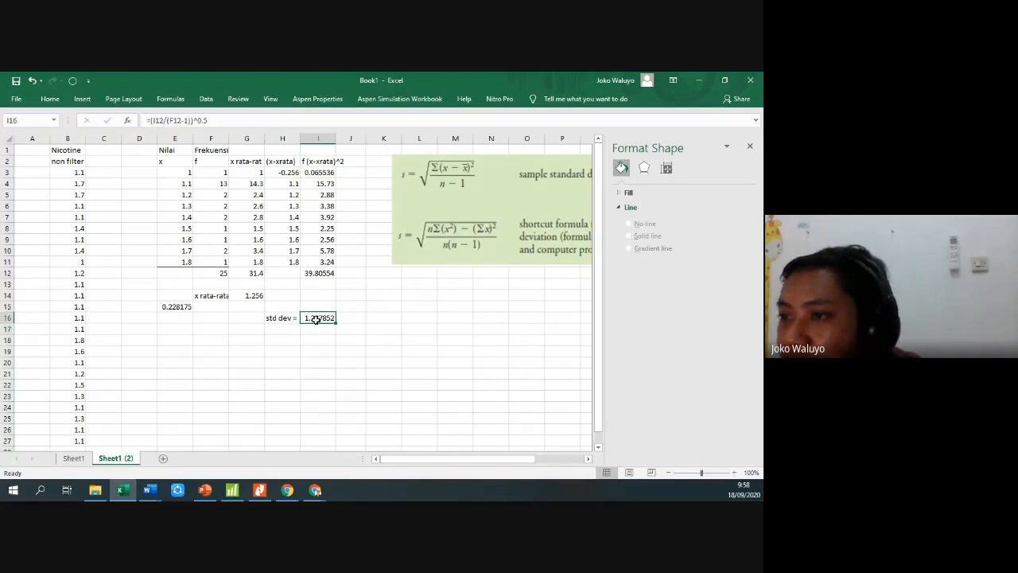
click(237, 120)
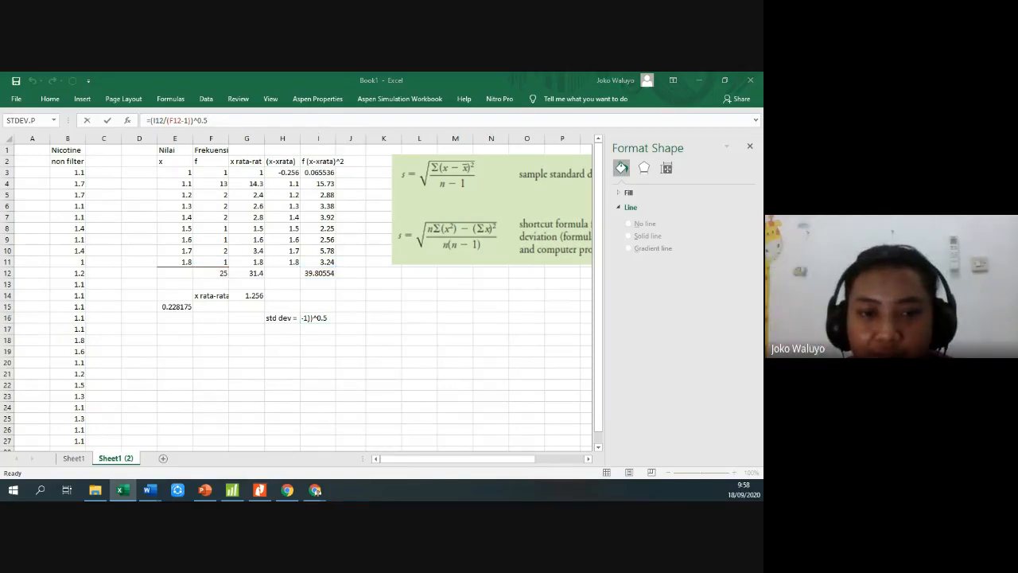
key(super+d)
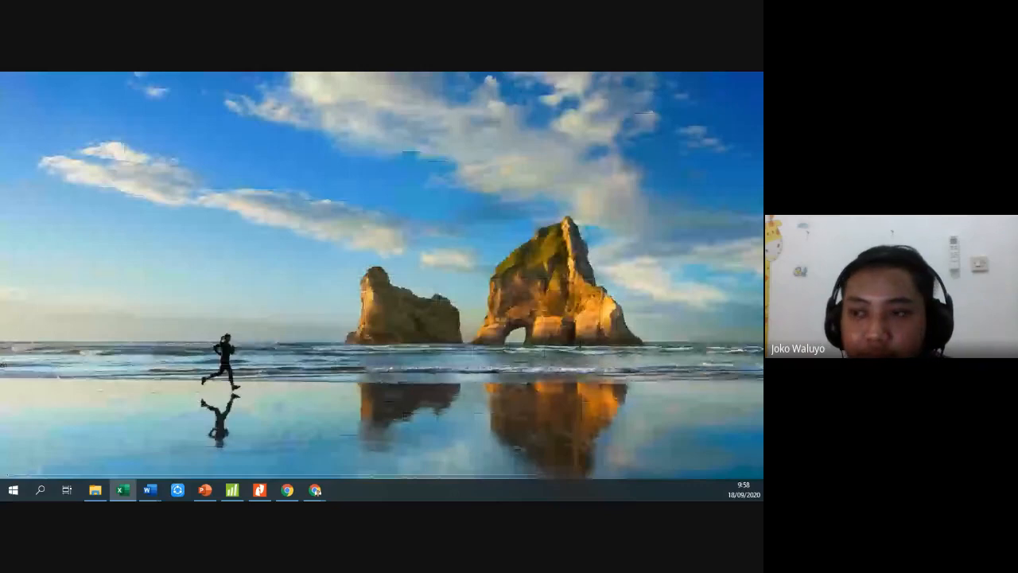
key(alt+Tab)
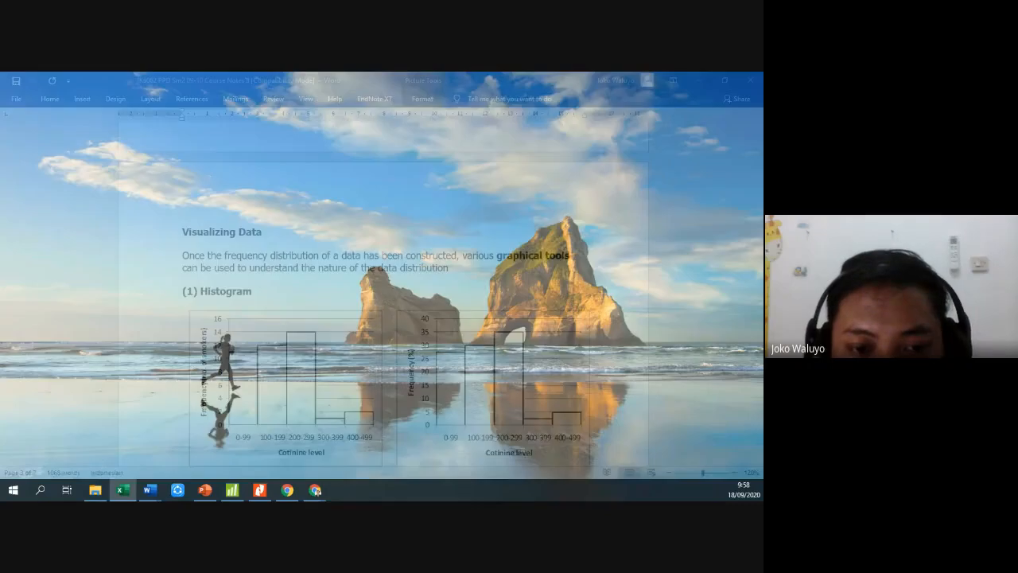
click(122, 489)
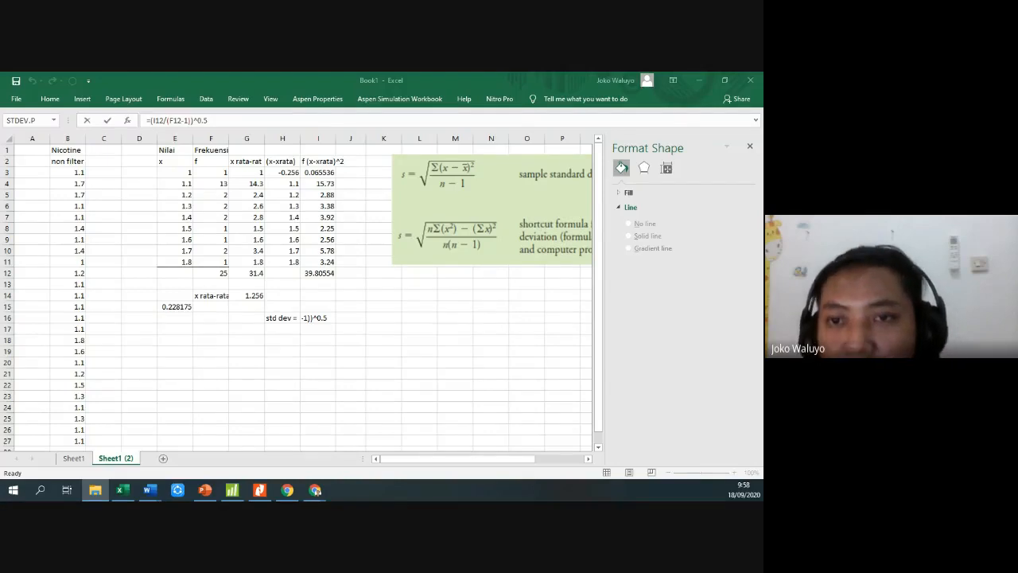
click(416, 304)
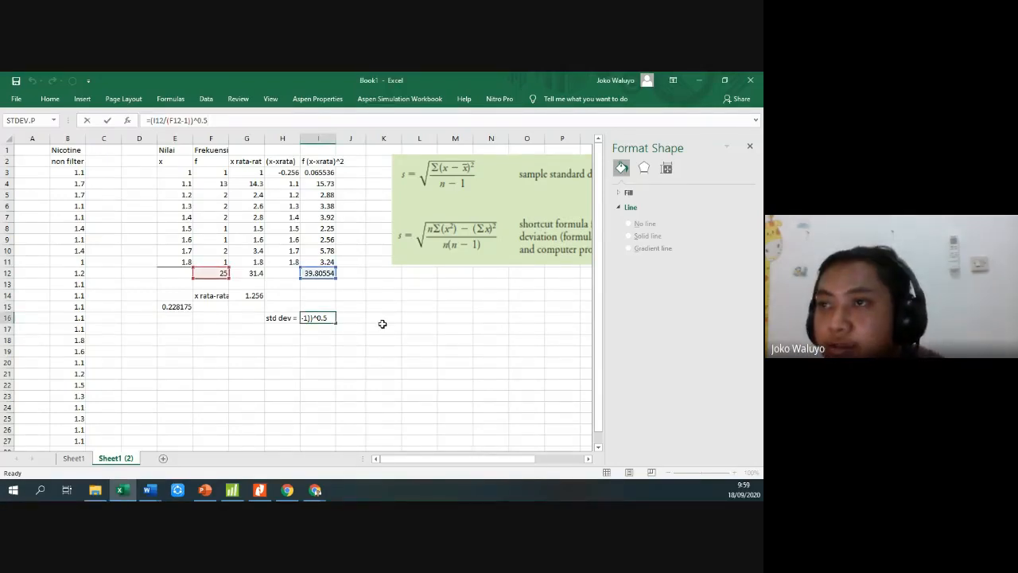
key(Return)
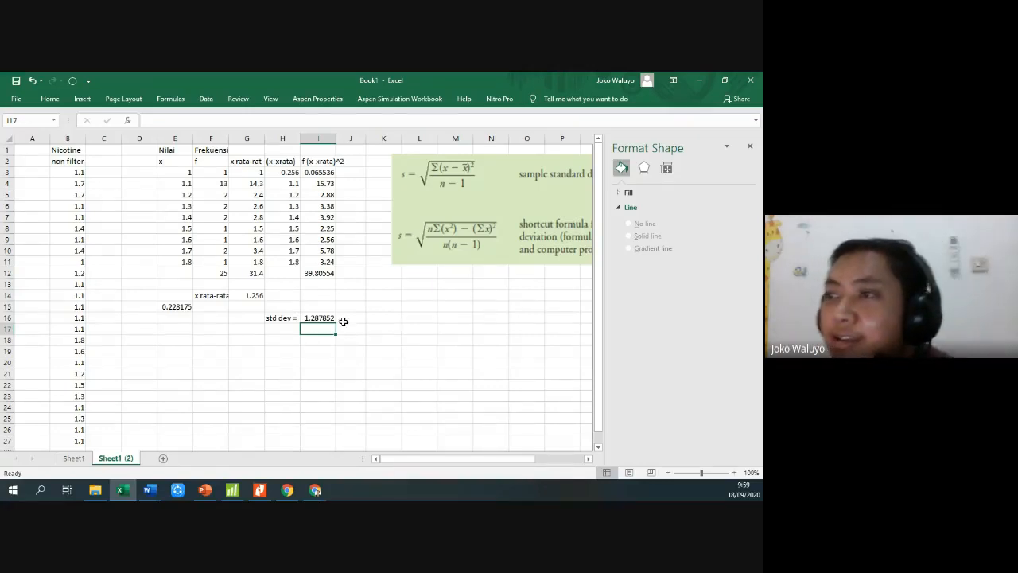
Make the mean reference absolute in H3 with =E3-$G$14 and refill the deviation formula down to H11
click(291, 173)
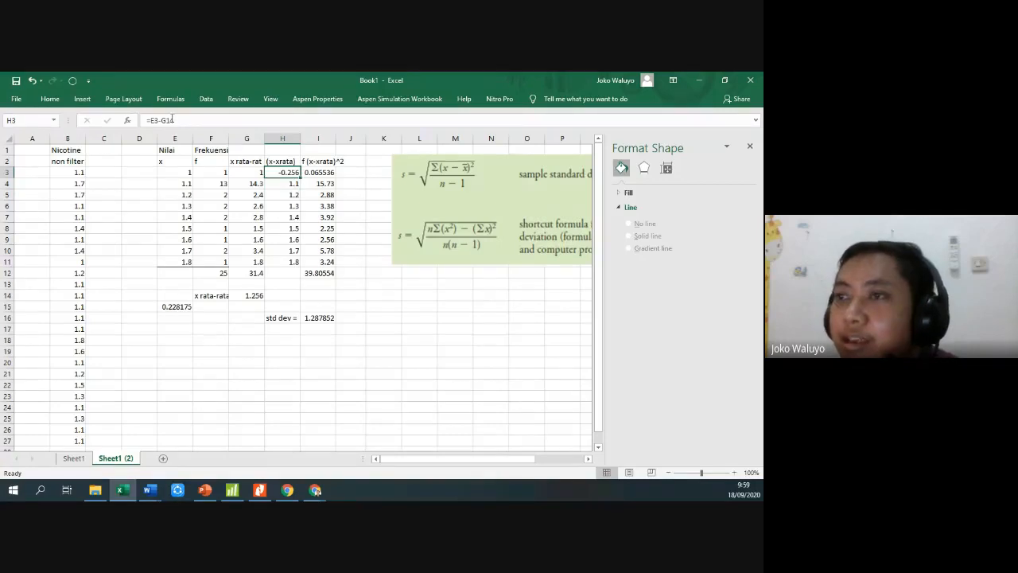
key(F2)
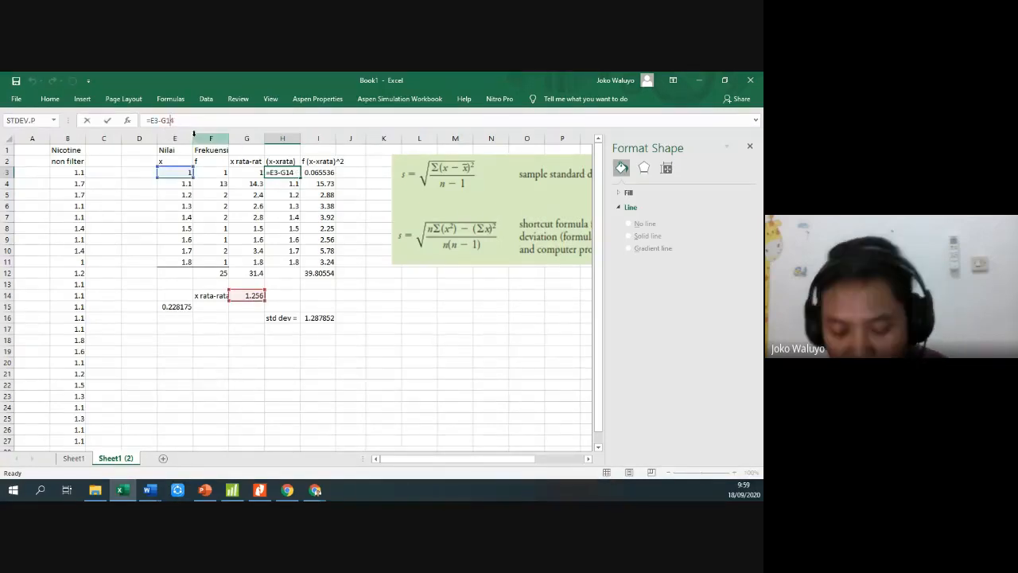
key(F4)
key(Return)
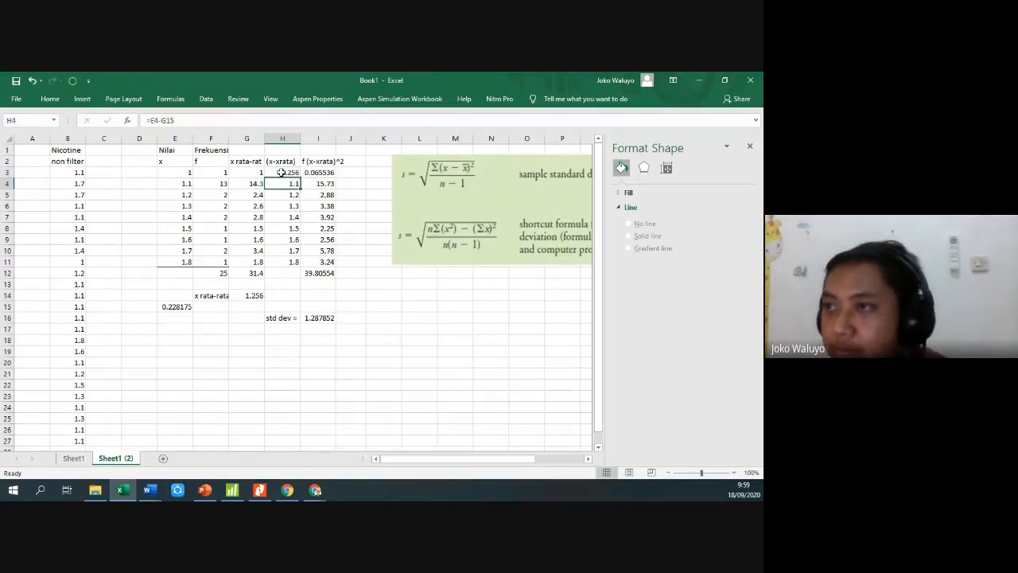
key(Up)
drag(302, 176, 300, 267)
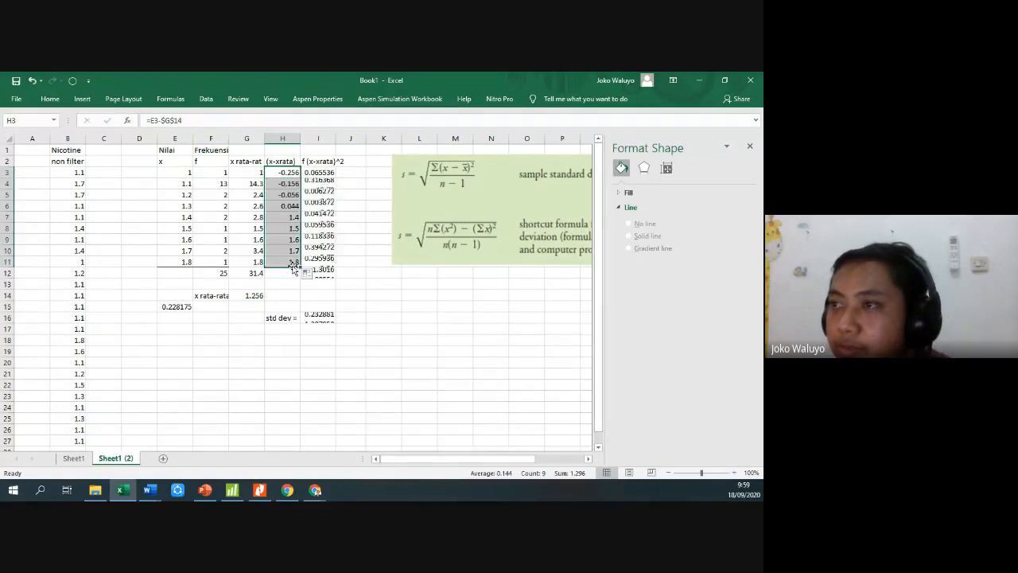
Check the recalculated standard deviation in I16 and the deviation formula in H3
click(344, 306)
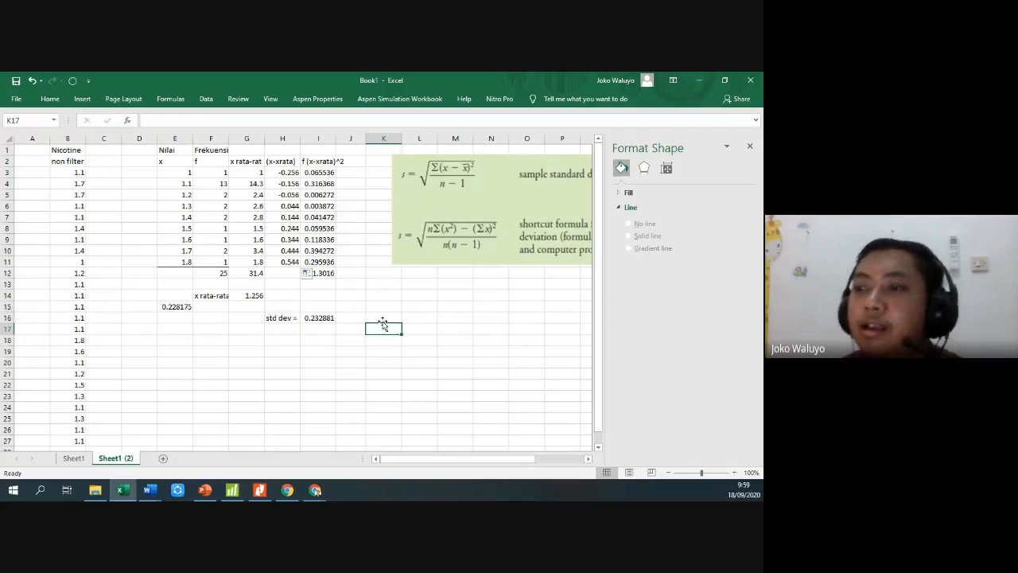
click(324, 322)
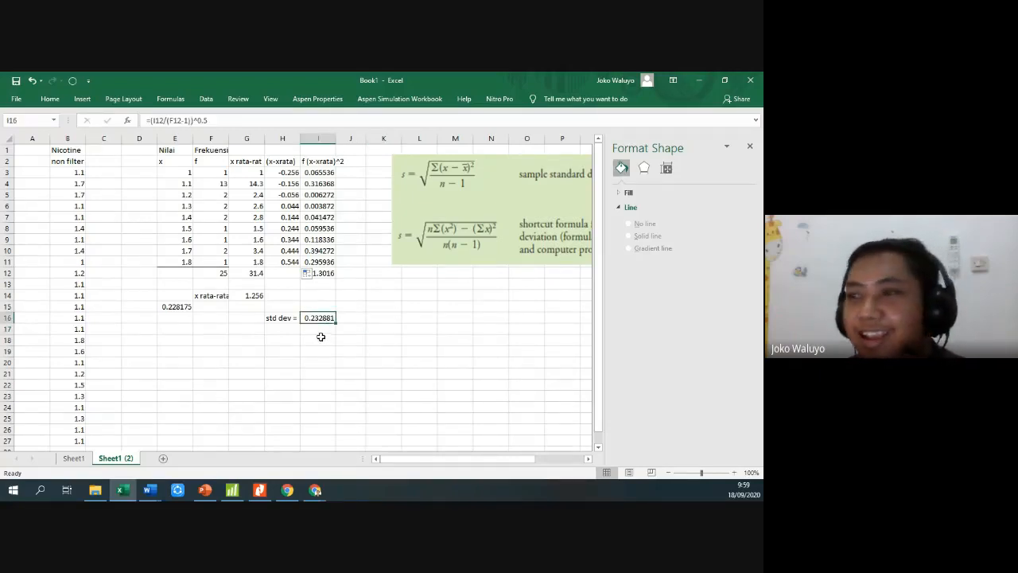
click(282, 173)
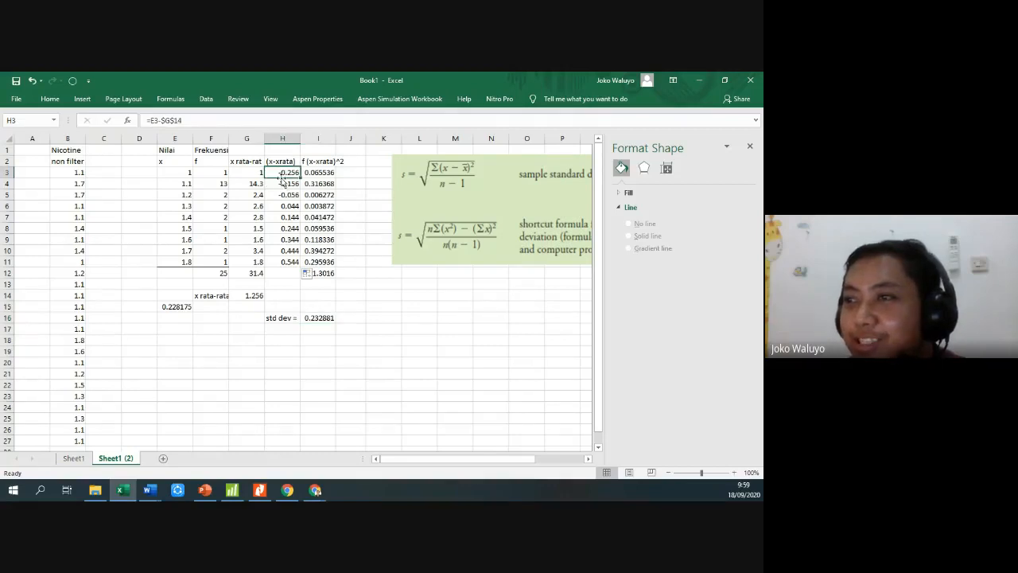
Check the deviation formula in H3, the weighted squared deviation formula in I3 and the standard deviation formula in I16
click(253, 172)
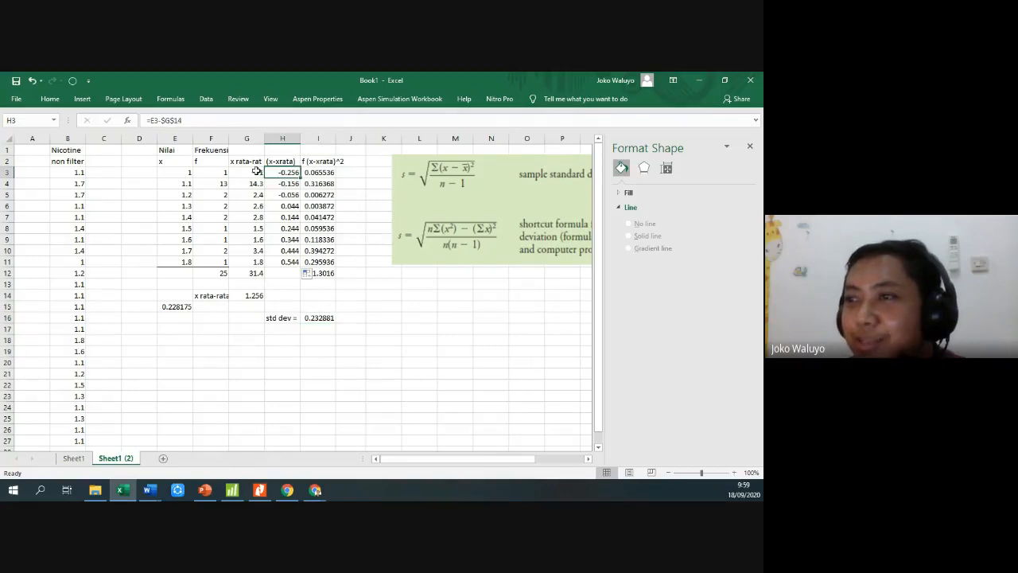
click(217, 120)
key(Return)
click(275, 174)
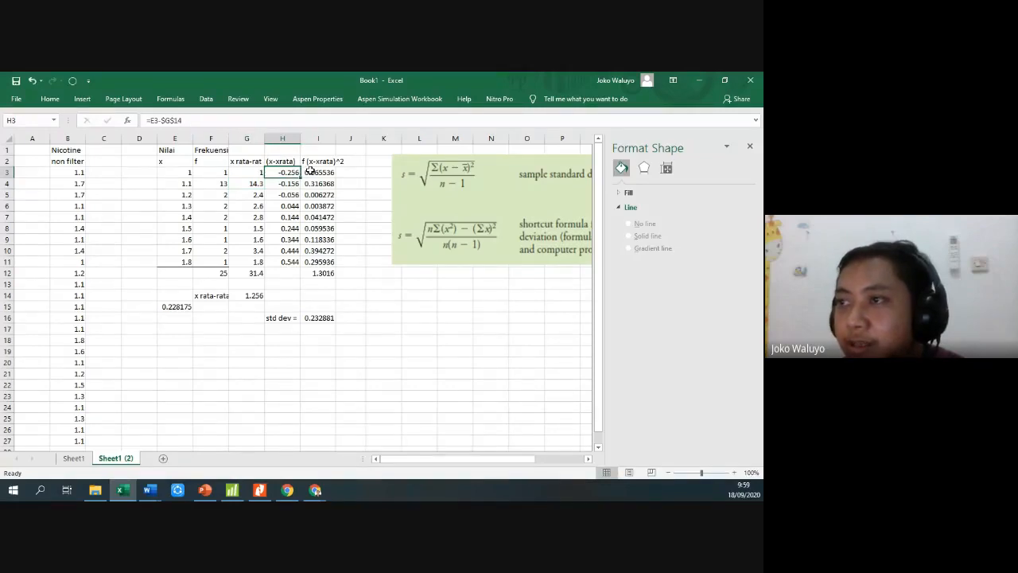
click(311, 171)
click(231, 121)
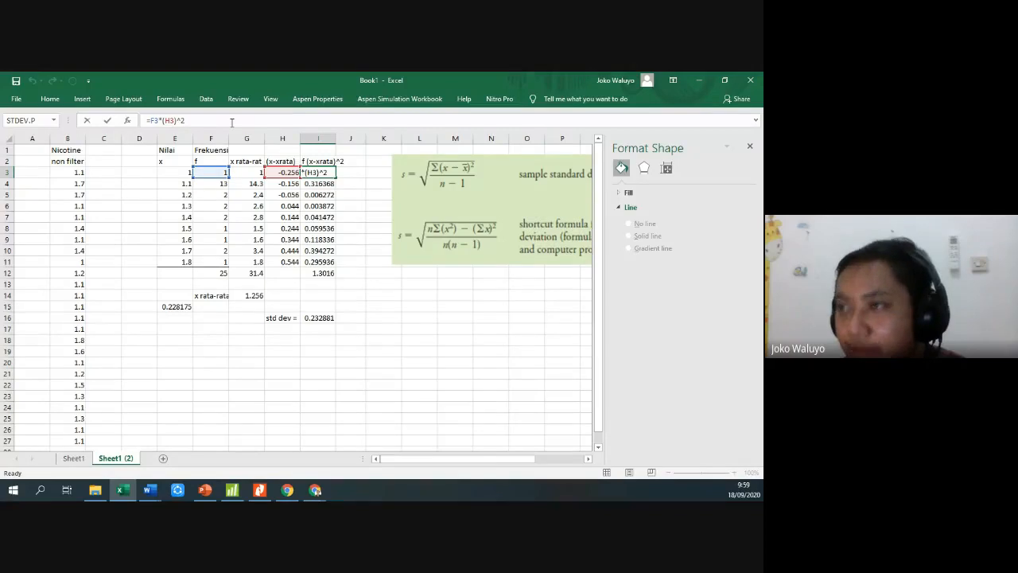
key(Return)
click(322, 318)
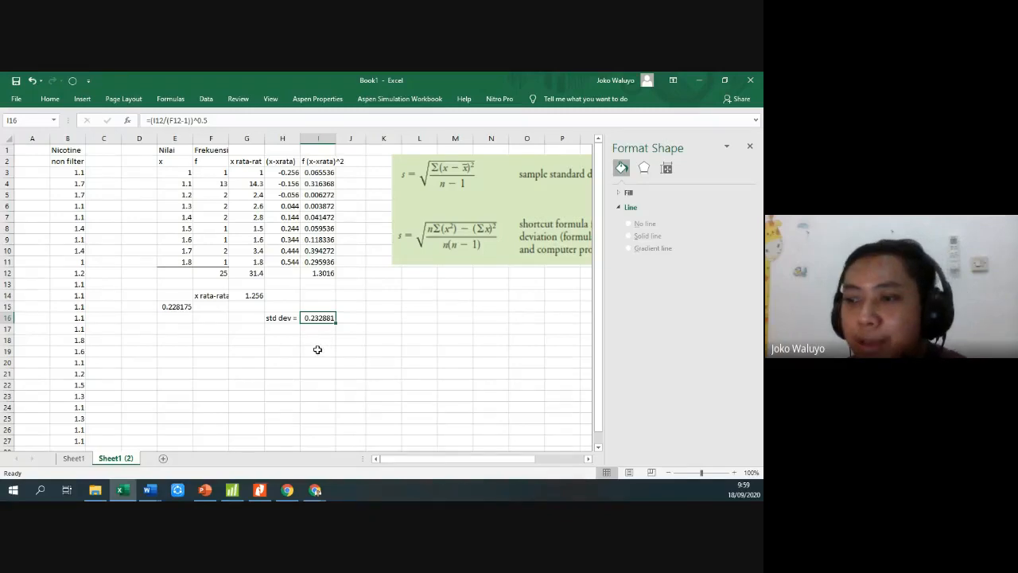
Switch to Minitab and compare the histogram's mean and standard deviation with the values calculated in Excel
click(239, 495)
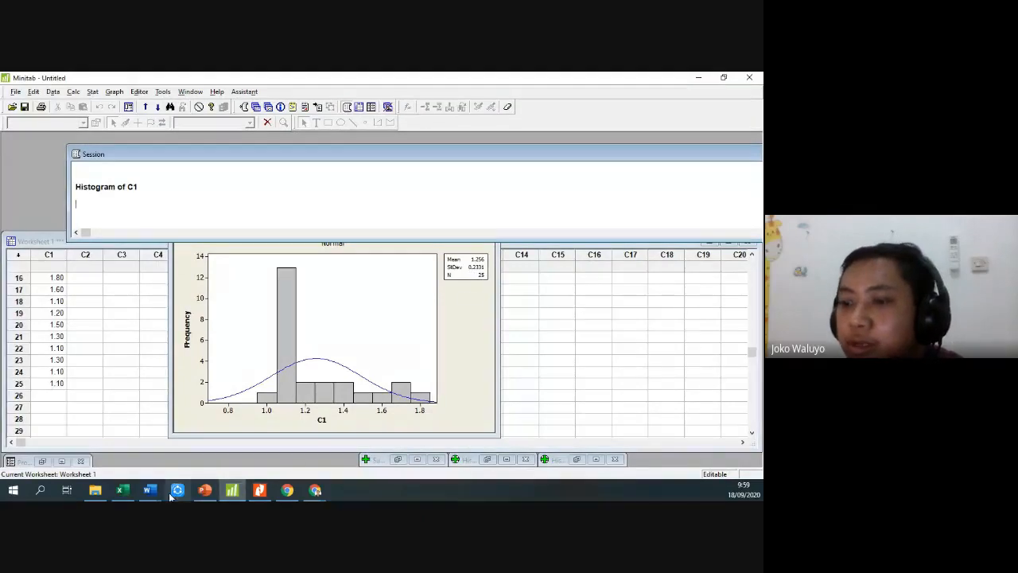
click(128, 491)
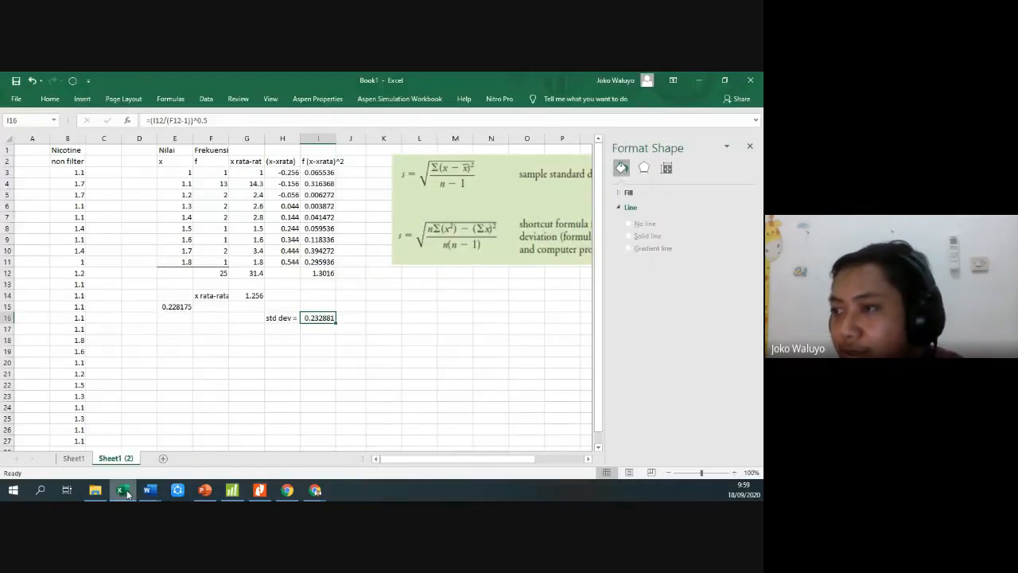
click(128, 491)
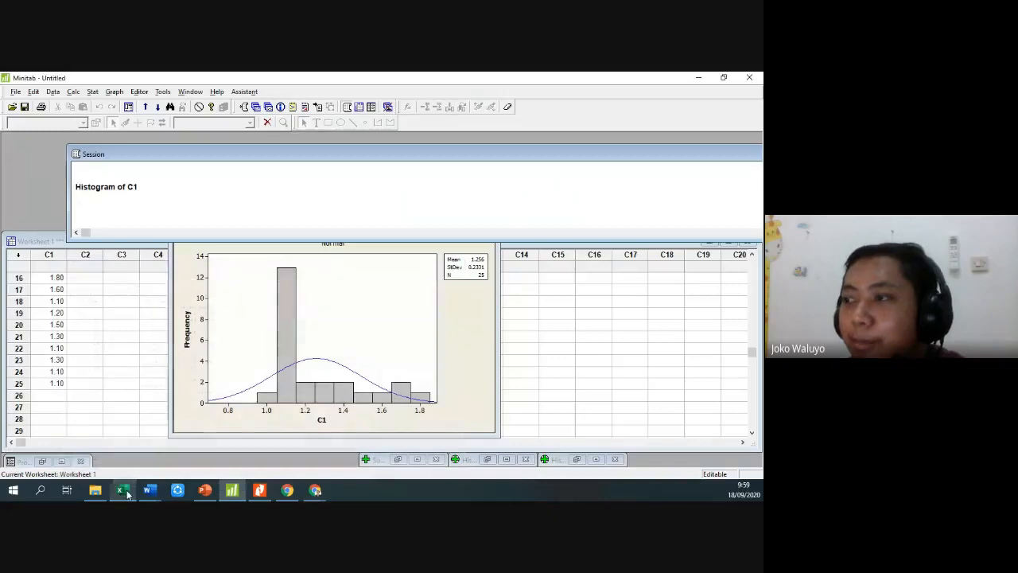
Return to Excel and delete the population standard deviation formula from cell E15
click(128, 492)
click(182, 308)
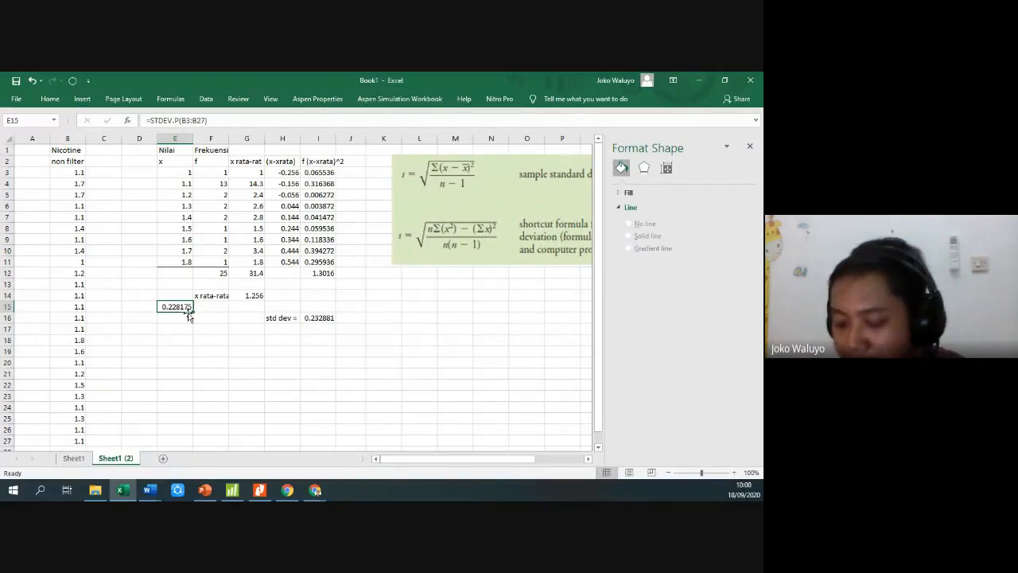
key(Delete)
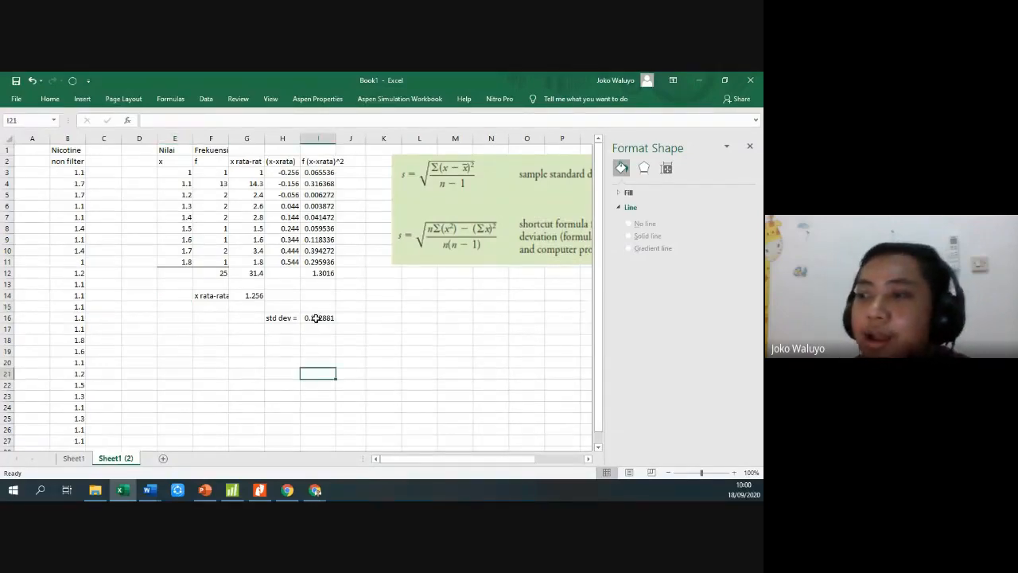
Compare the standard deviation in cell I16 with the StDev shown on the Minitab histogram of C1
click(316, 317)
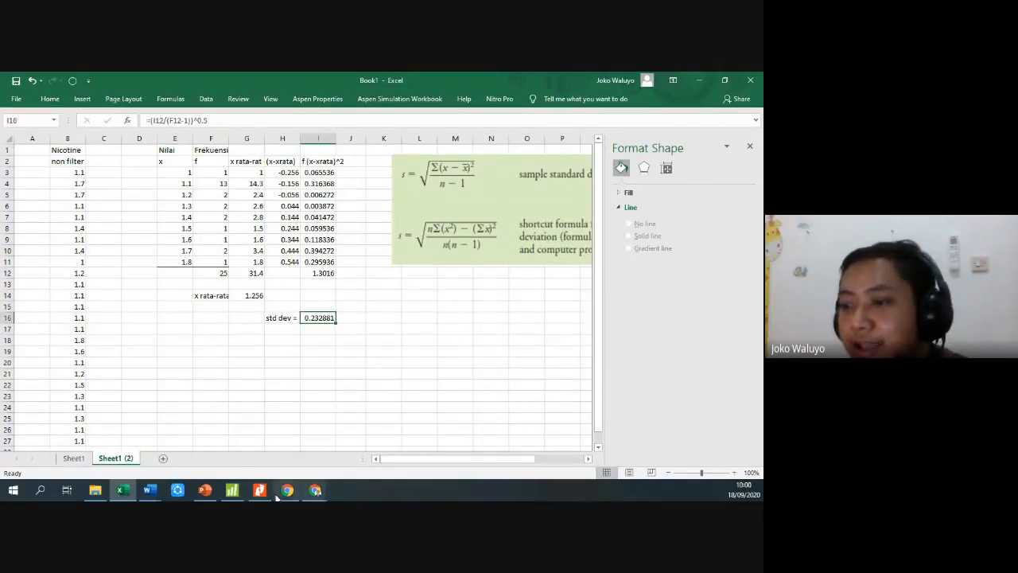
click(232, 490)
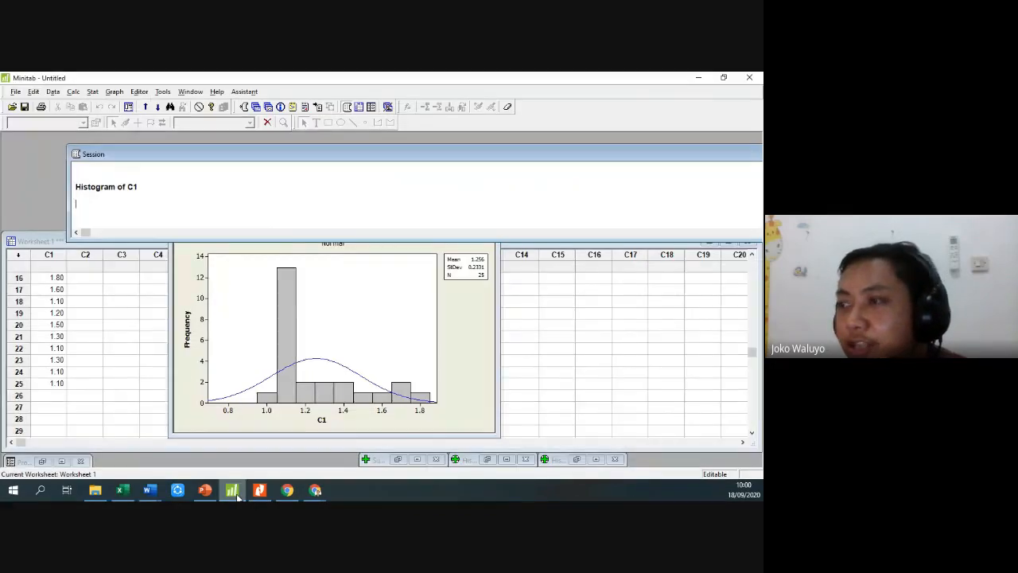
click(236, 495)
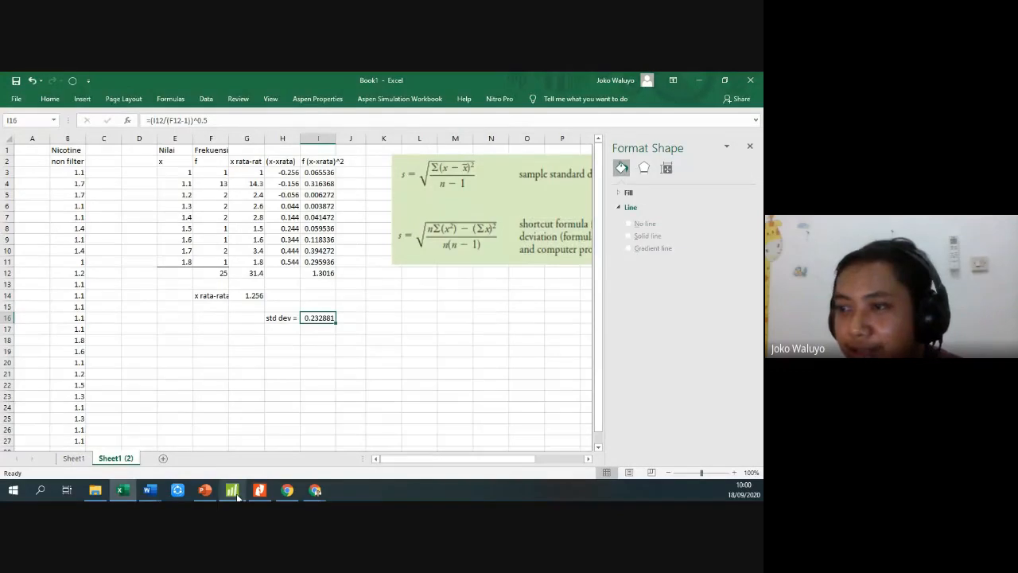
click(237, 494)
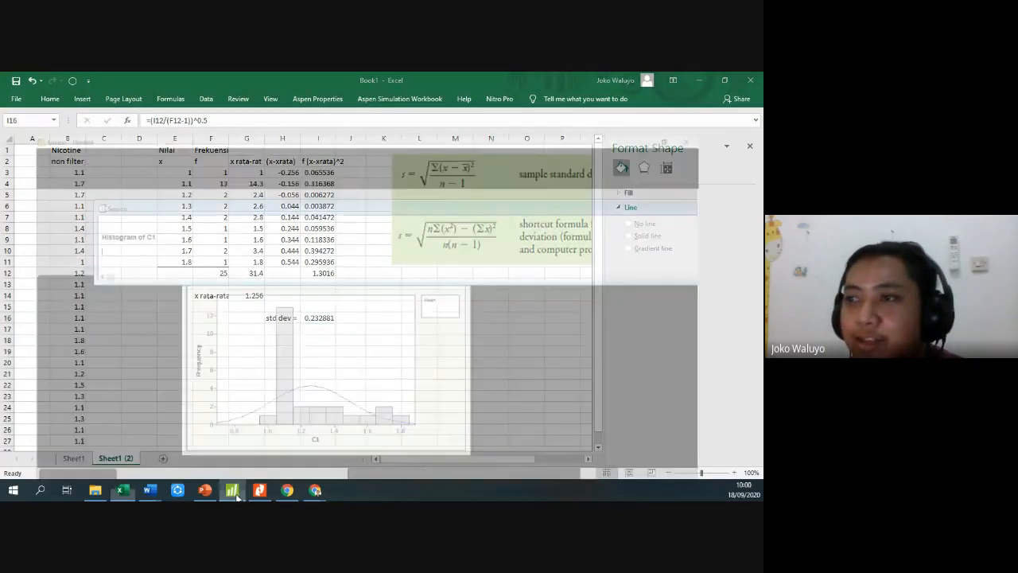
Close the Histogram of C1 graph in Minitab without saving it to a separate file
scroll(81, 332, up, 3)
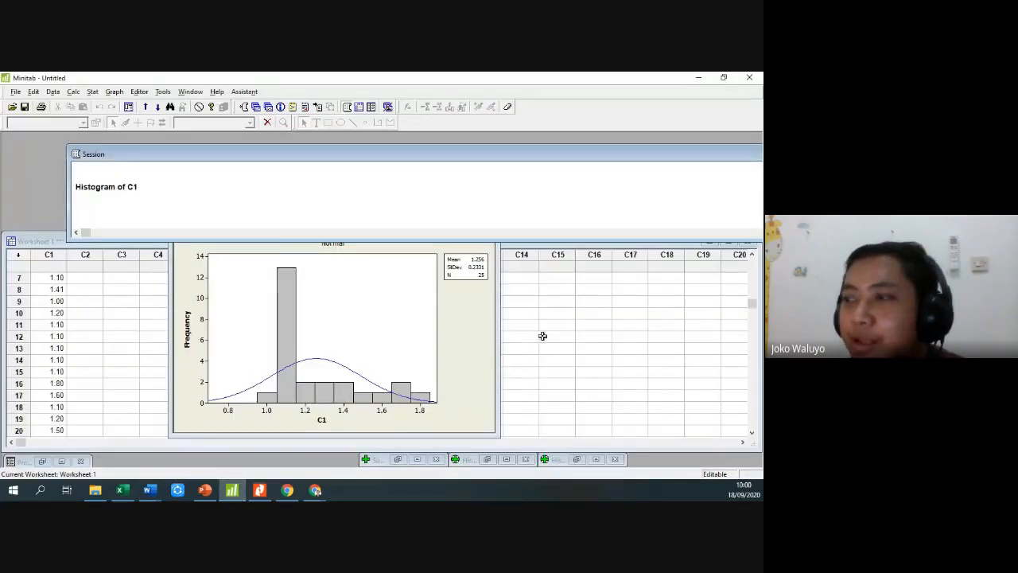
click(490, 332)
click(486, 210)
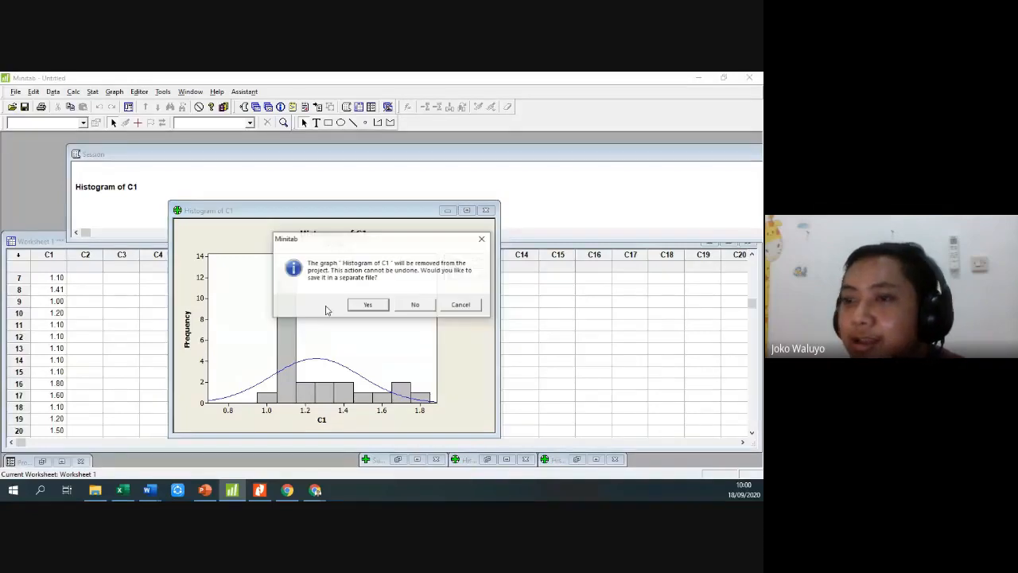
click(415, 305)
Display the descriptive statistics for column C1 of the Minitab worksheet
click(127, 337)
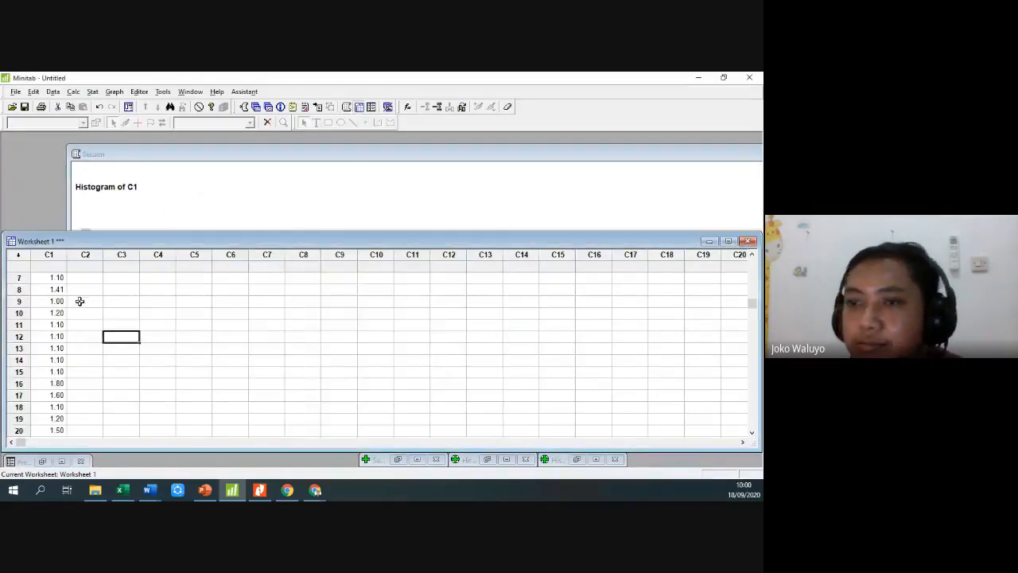
scroll(80, 295, up, 2)
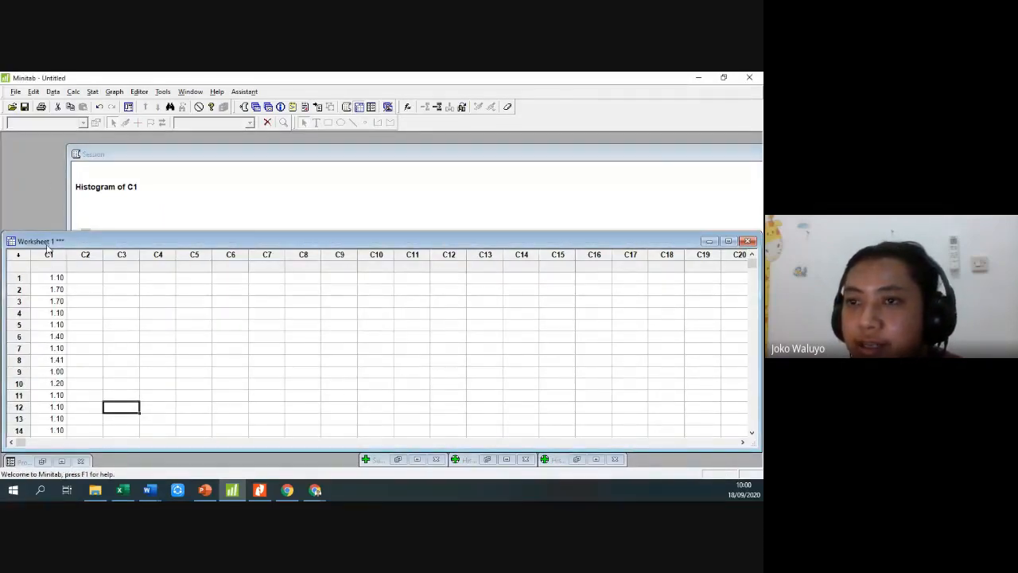
click(50, 276)
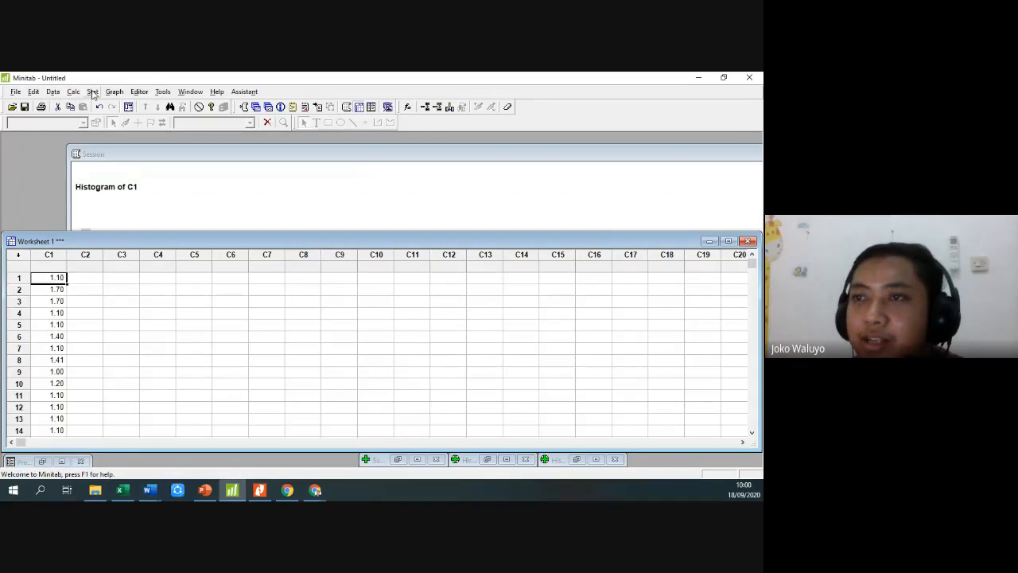
click(93, 92)
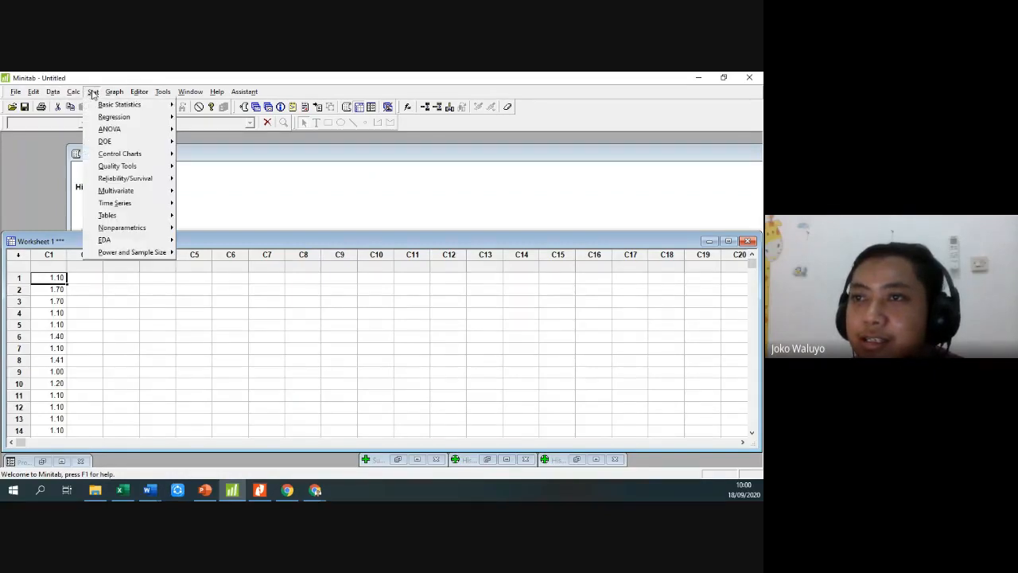
mouse_move(165, 105)
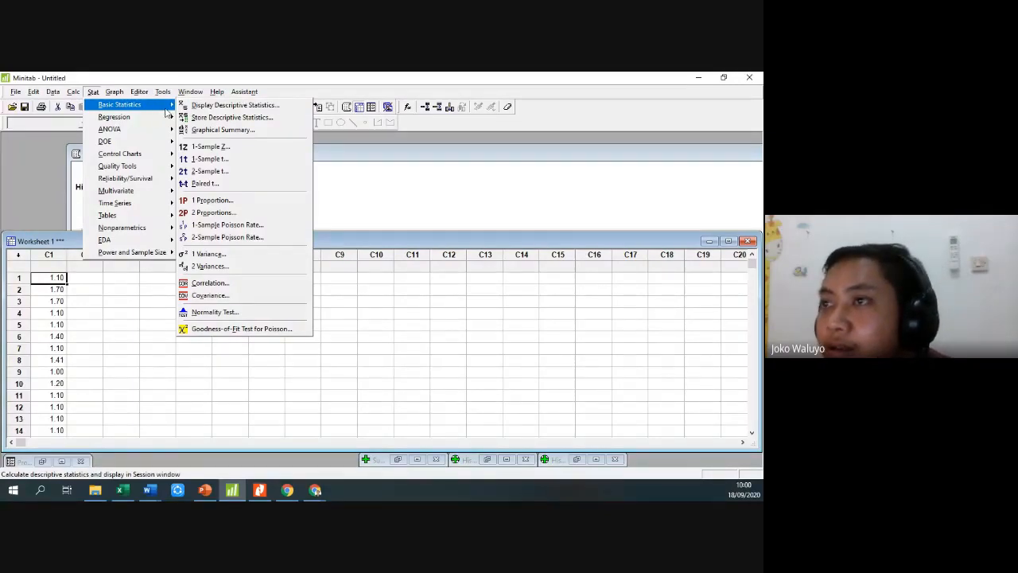
click(257, 106)
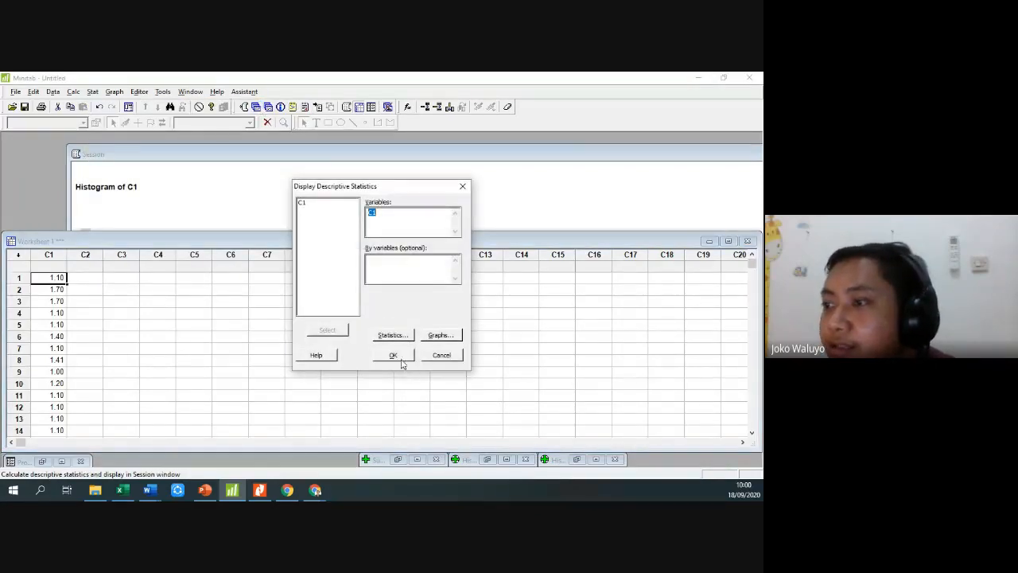
click(399, 356)
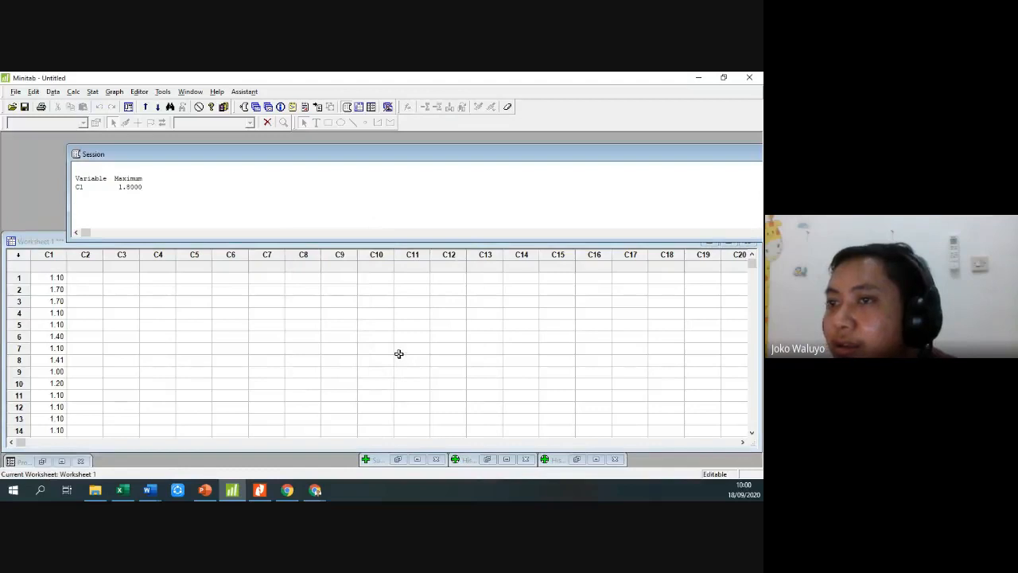
Read the descriptive statistics of C1 in the session output and compare them with the Excel mean and standard deviation
scroll(113, 188, up, 5)
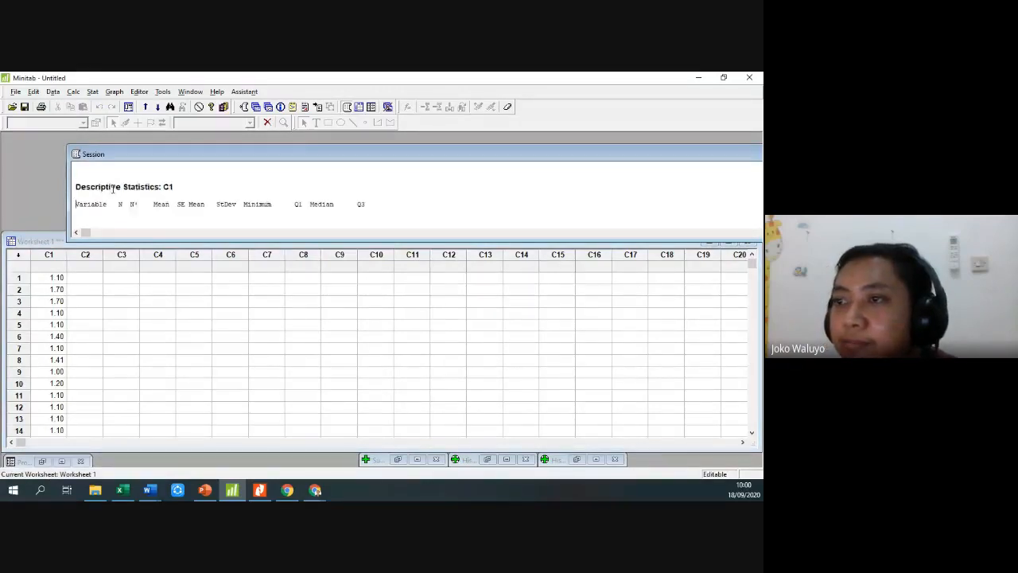
scroll(112, 188, down, 1)
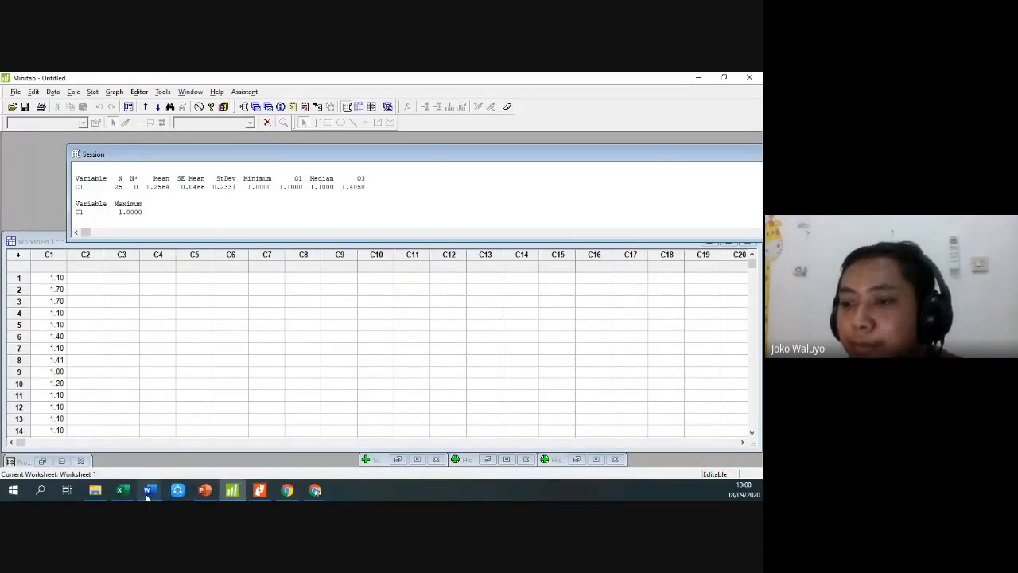
click(120, 492)
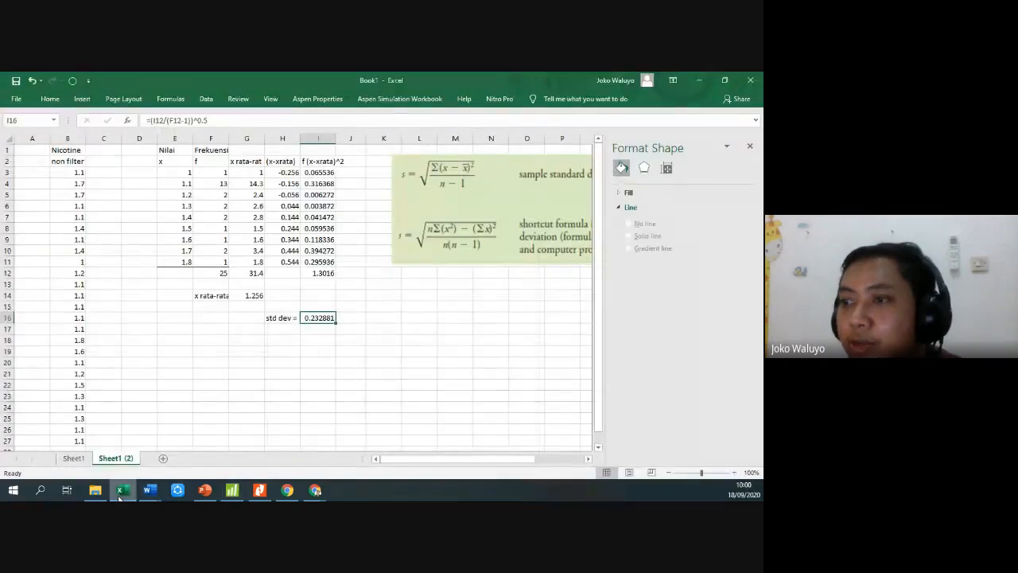
click(120, 491)
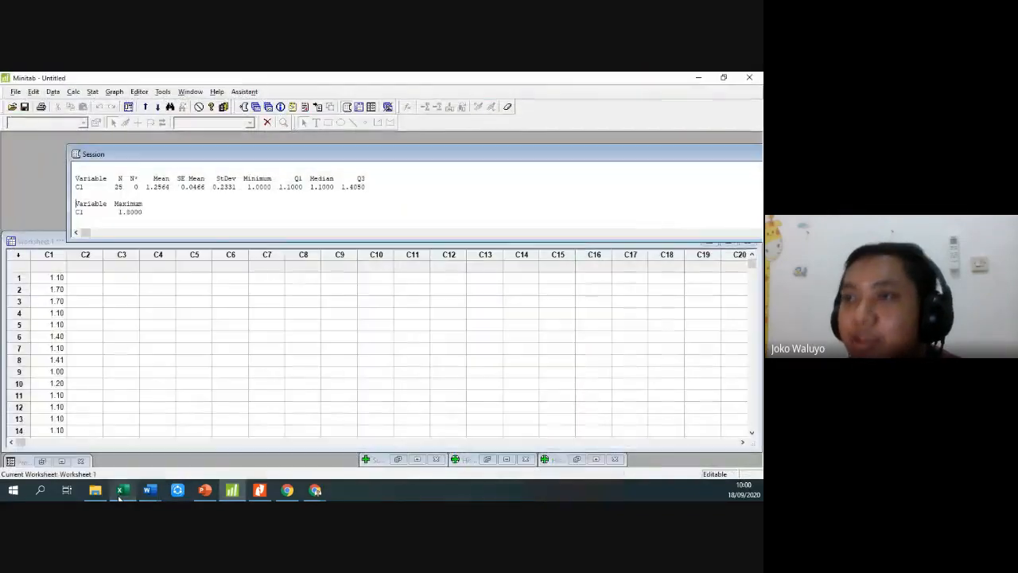
Create an Assistant histogram of C1 with a normal distribution curve, examine its statistics, and close it without saving
click(243, 93)
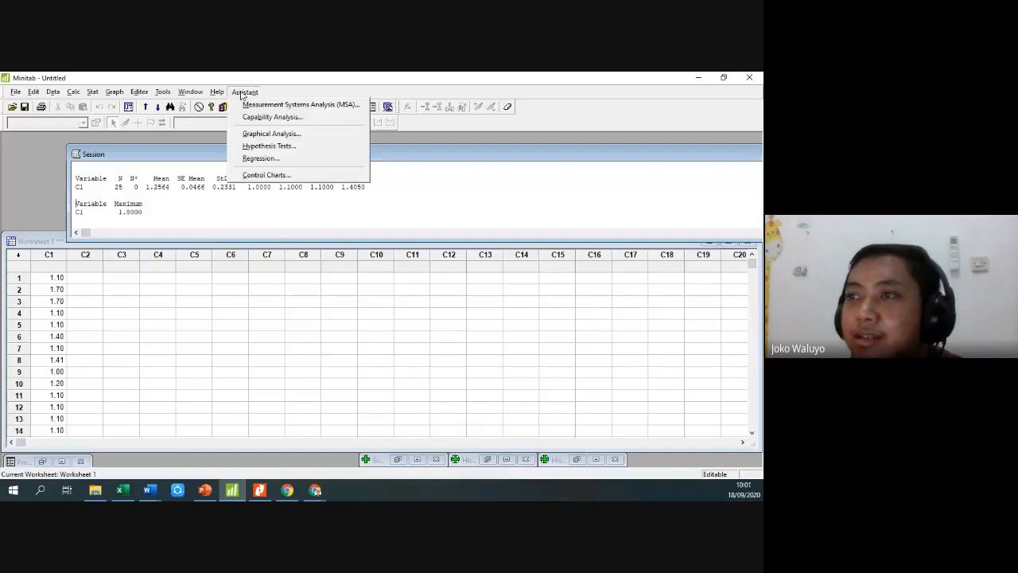
click(257, 135)
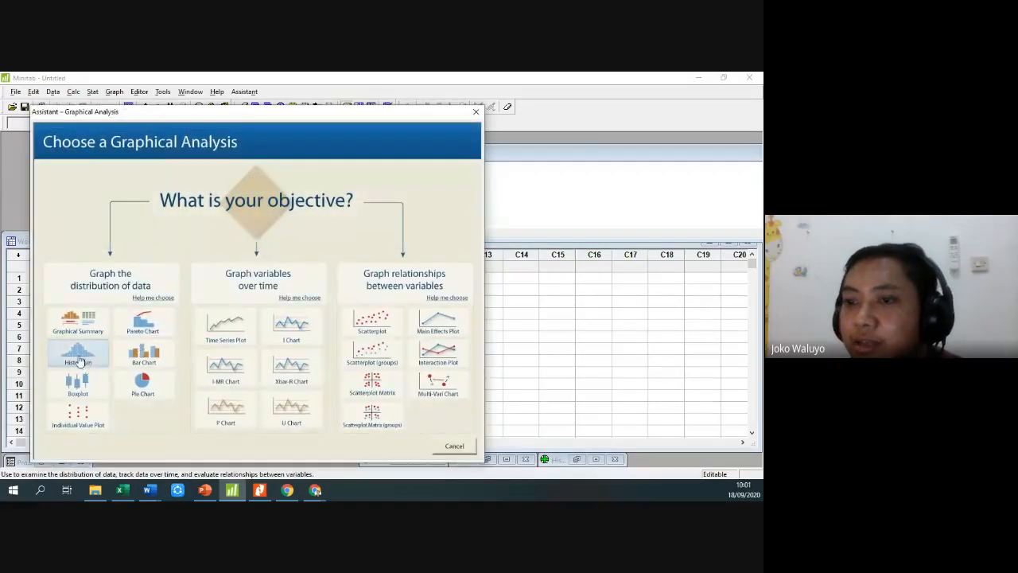
click(78, 352)
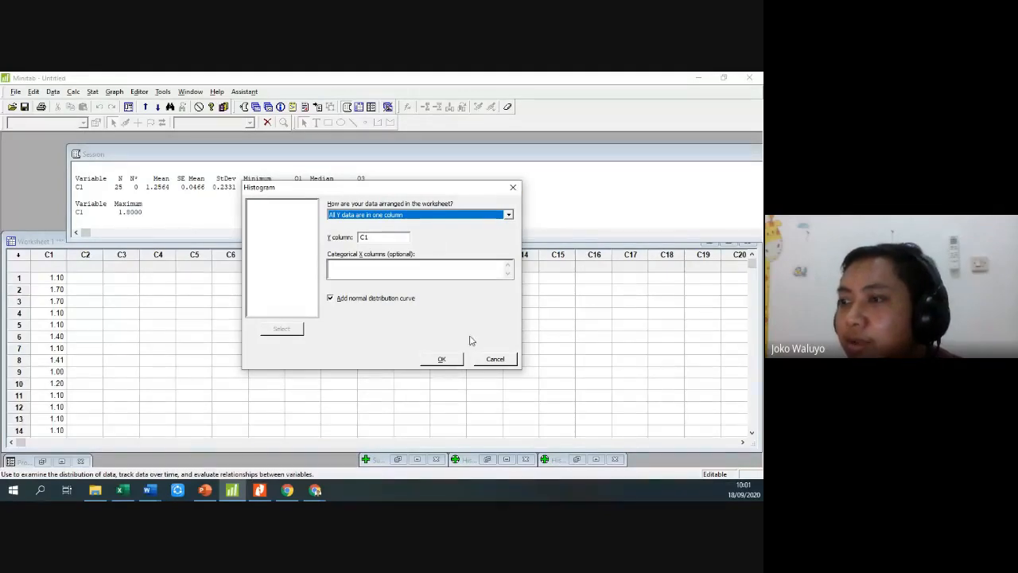
click(444, 359)
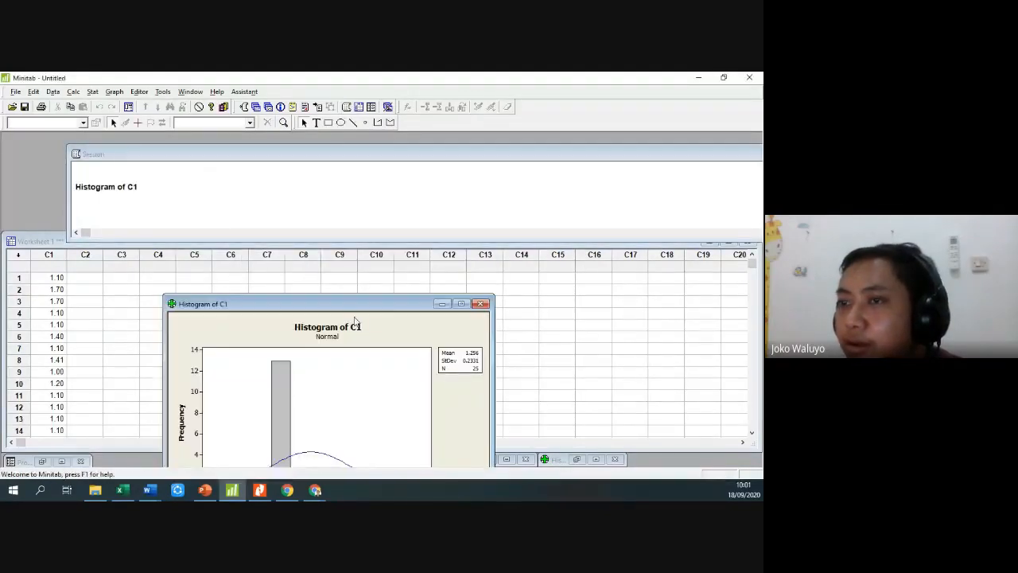
drag(347, 308, 346, 201)
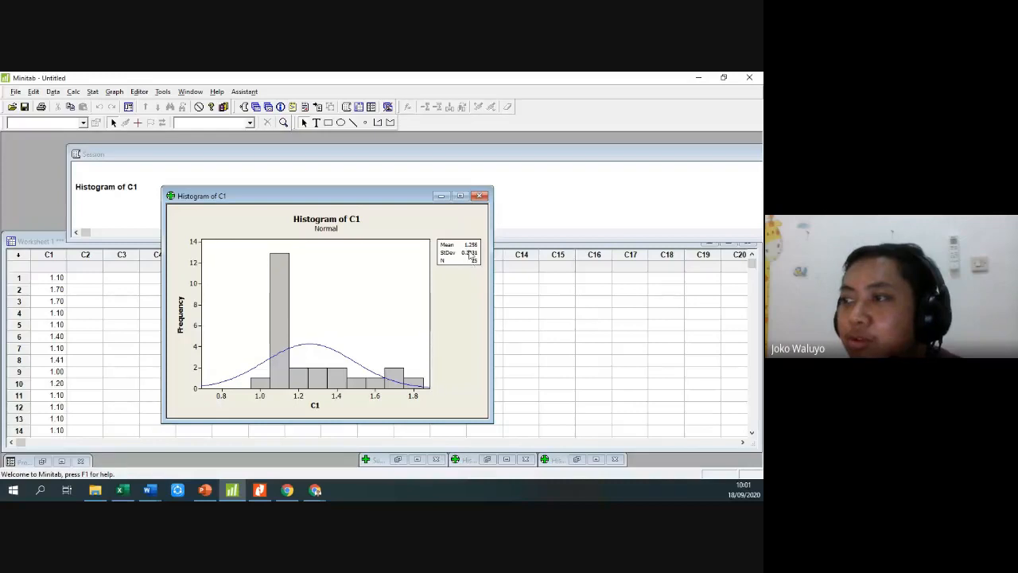
click(480, 195)
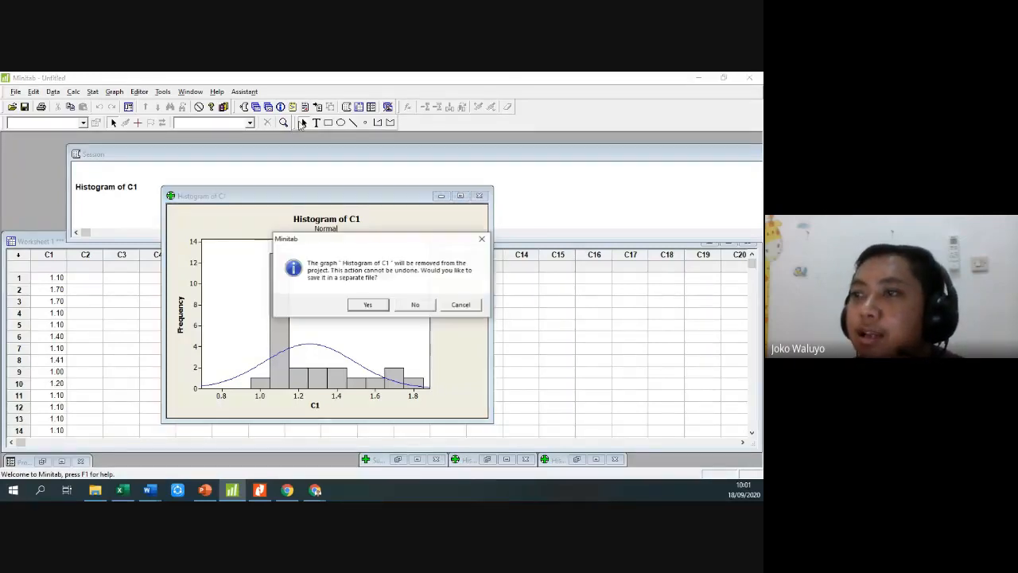
click(407, 305)
Explore the Assistant histogram's arrangement options for one or several Y columns and close the Assistant without creating a graph
click(250, 93)
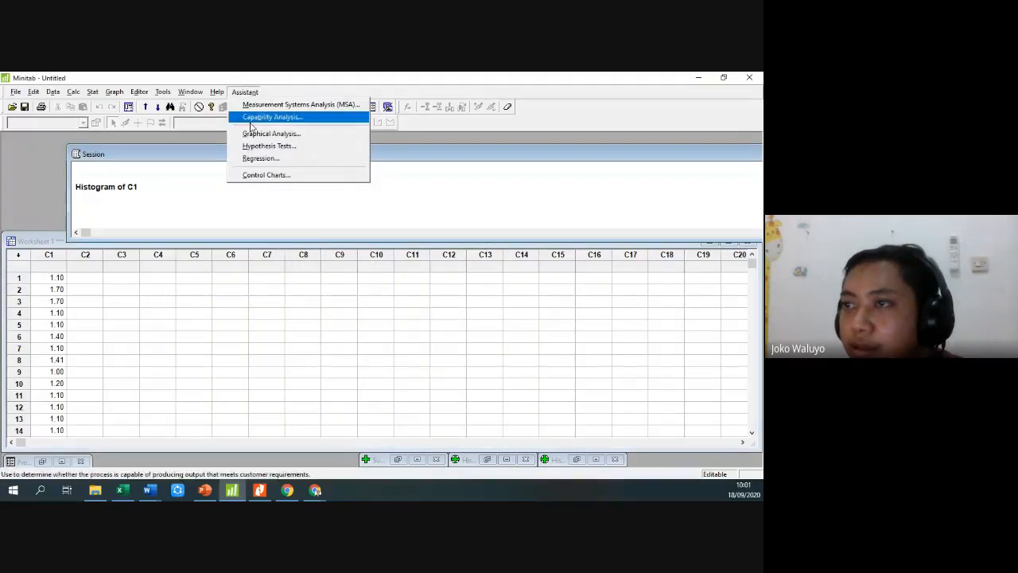
click(252, 132)
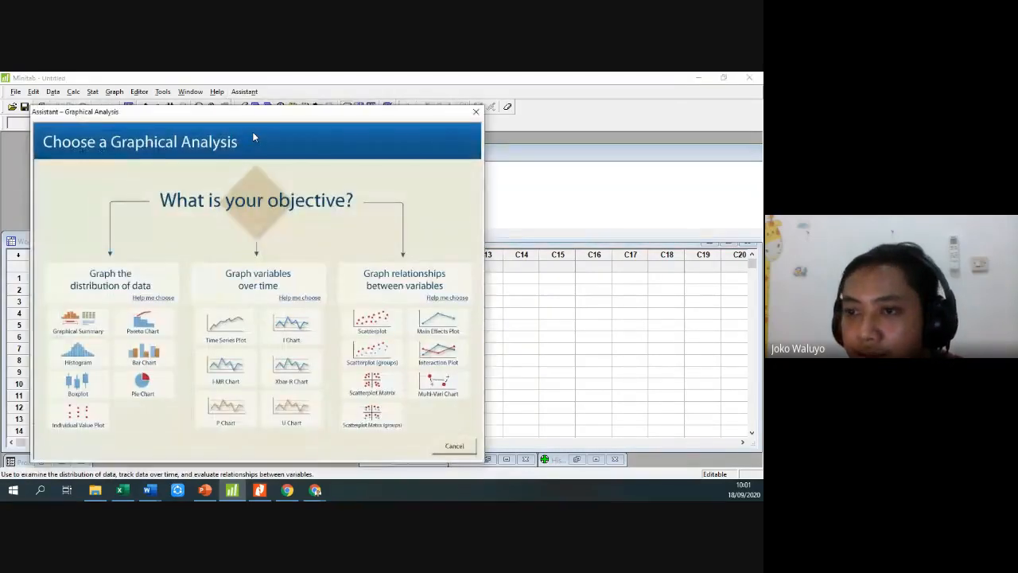
click(96, 358)
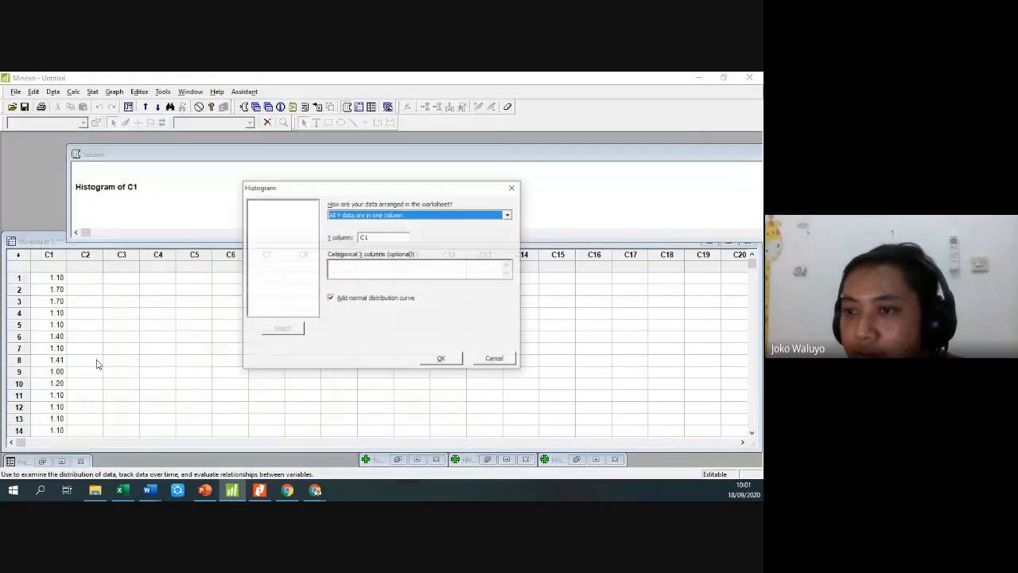
click(430, 215)
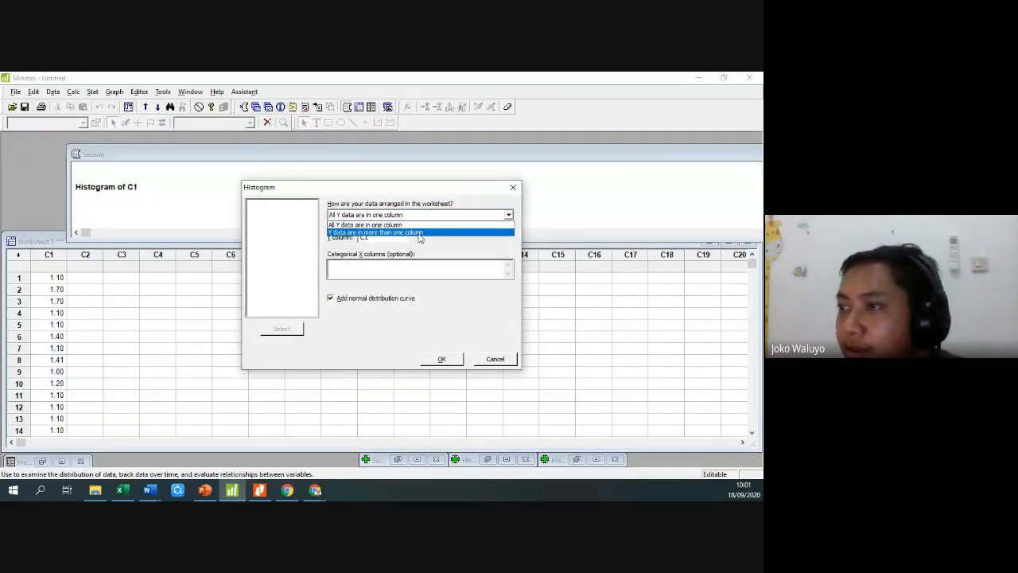
click(430, 225)
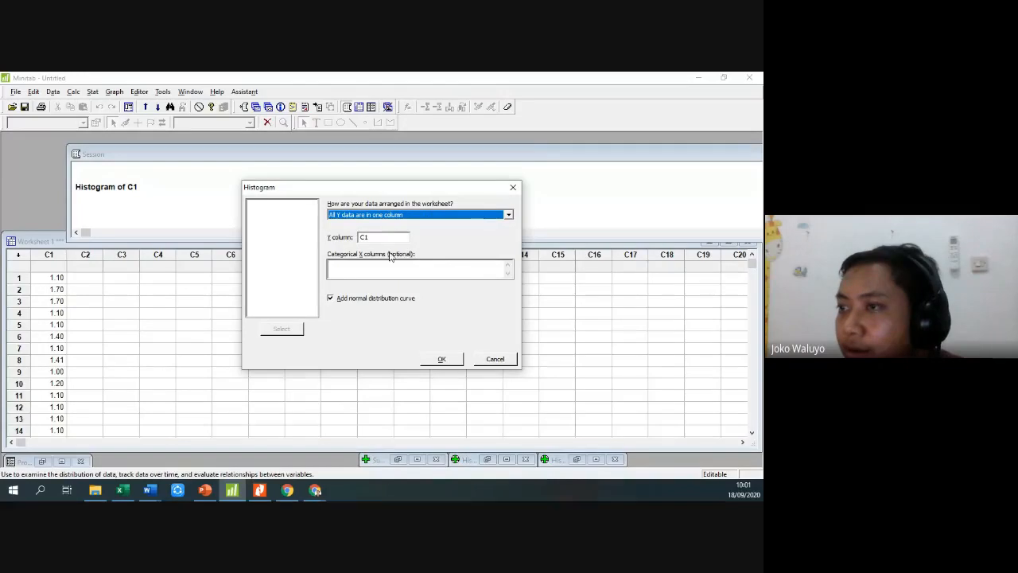
click(393, 218)
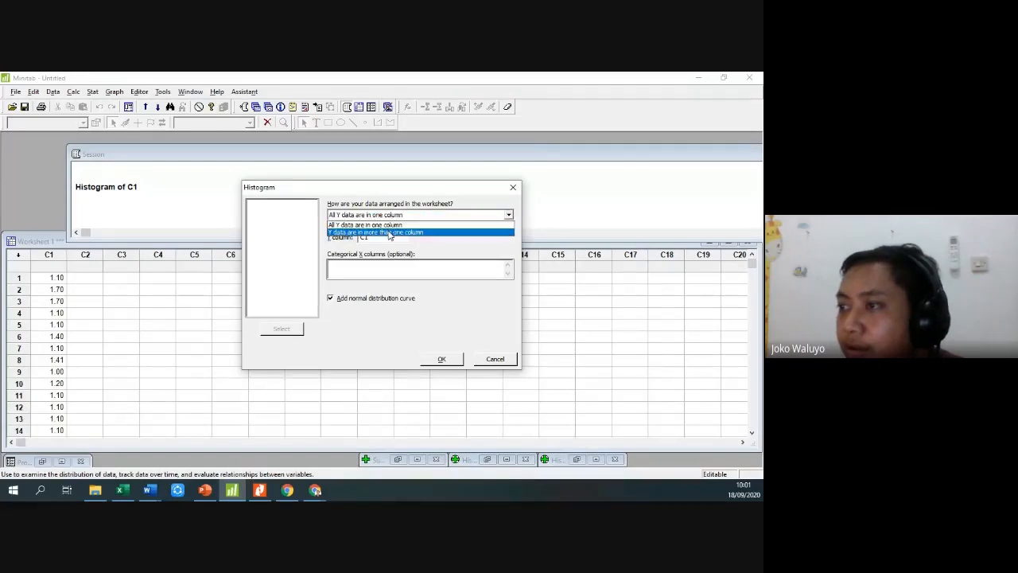
click(390, 231)
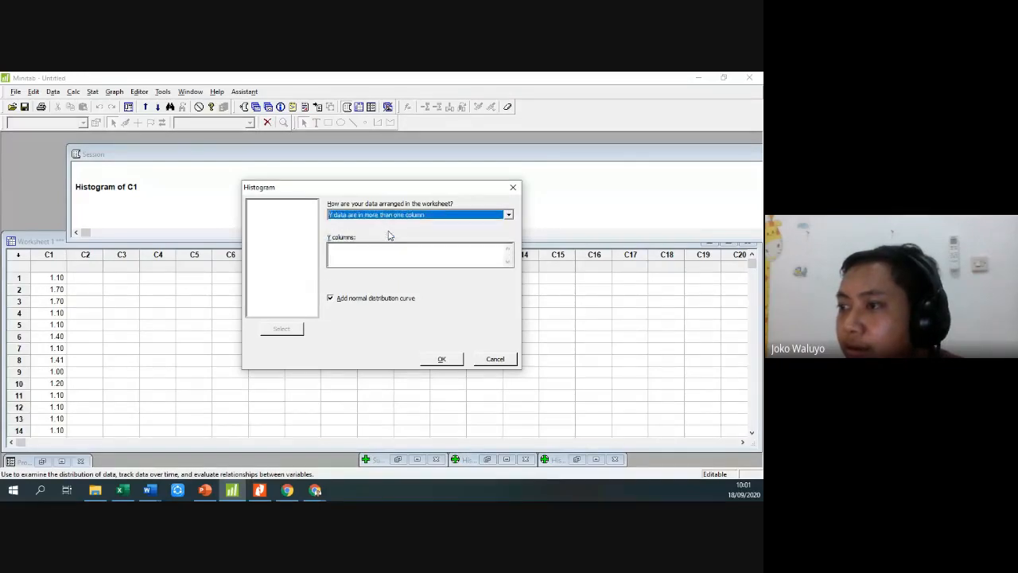
click(441, 358)
click(429, 320)
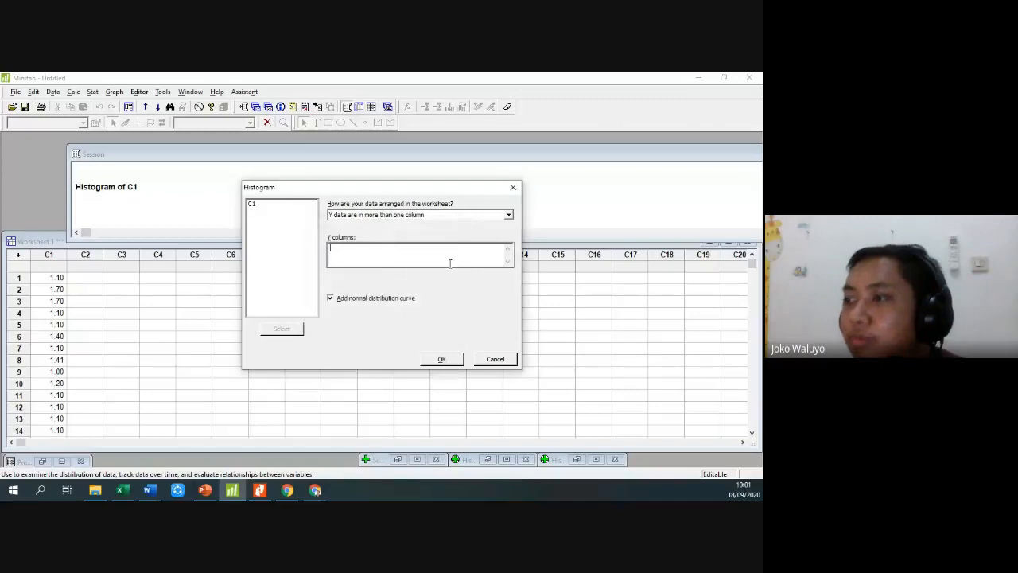
click(513, 188)
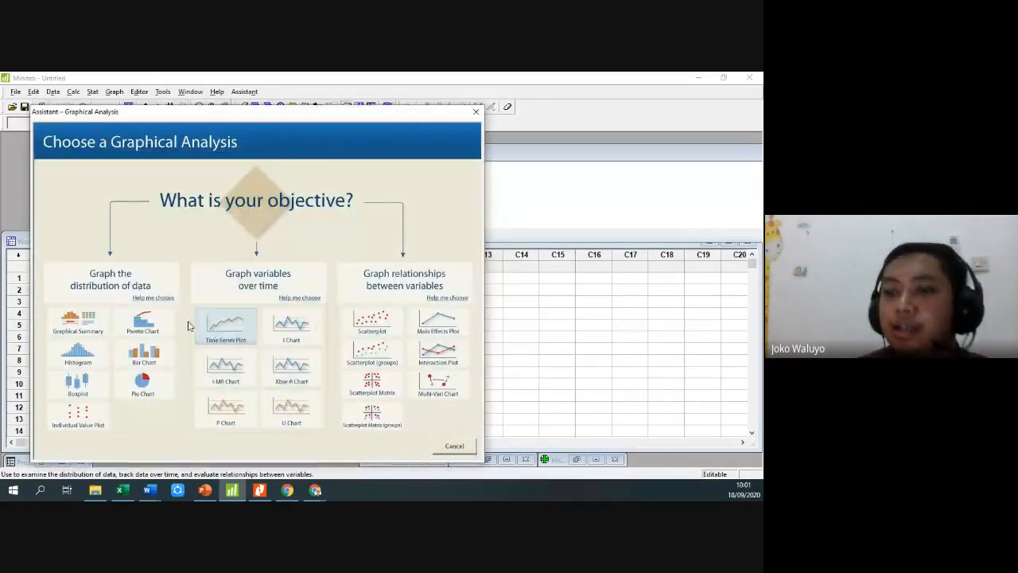
click(476, 112)
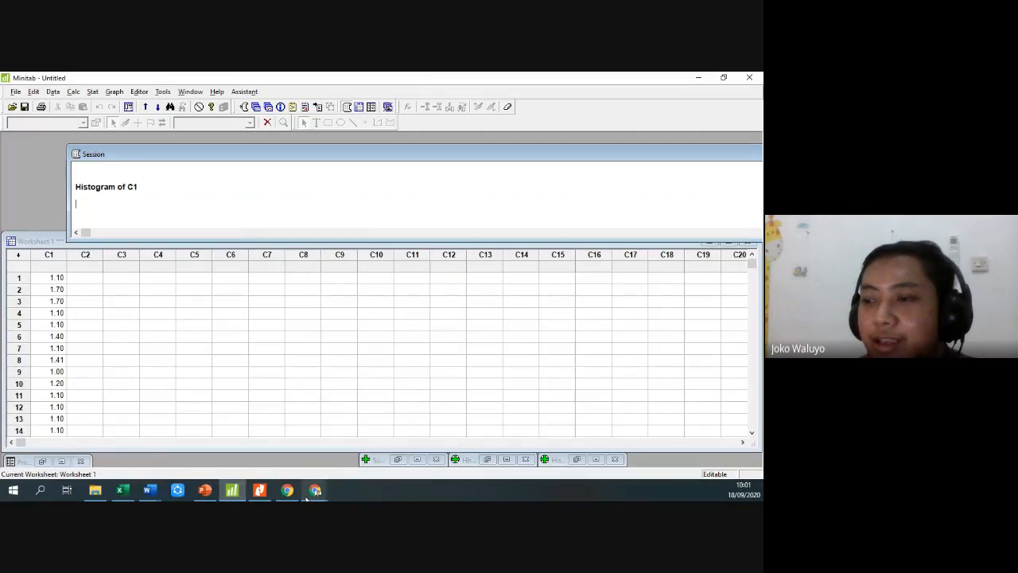
Switch to the PowerPoint presentation and review slides 17 to 20, from the normal distribution curve to the z score and Latihan exercises
mouse_move(306, 498)
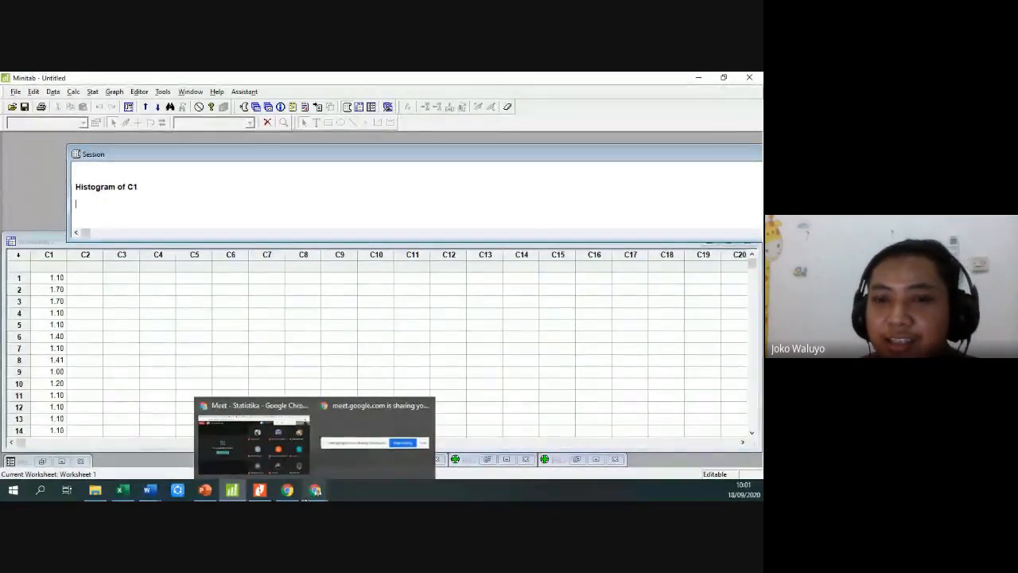
click(95, 490)
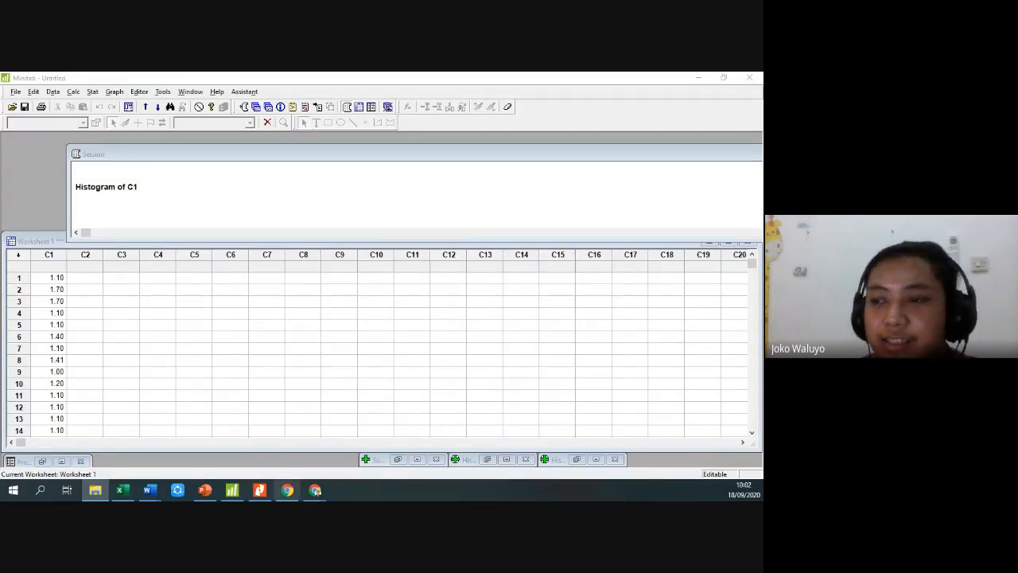
click(209, 491)
click(85, 404)
scroll(86, 403, down, 1)
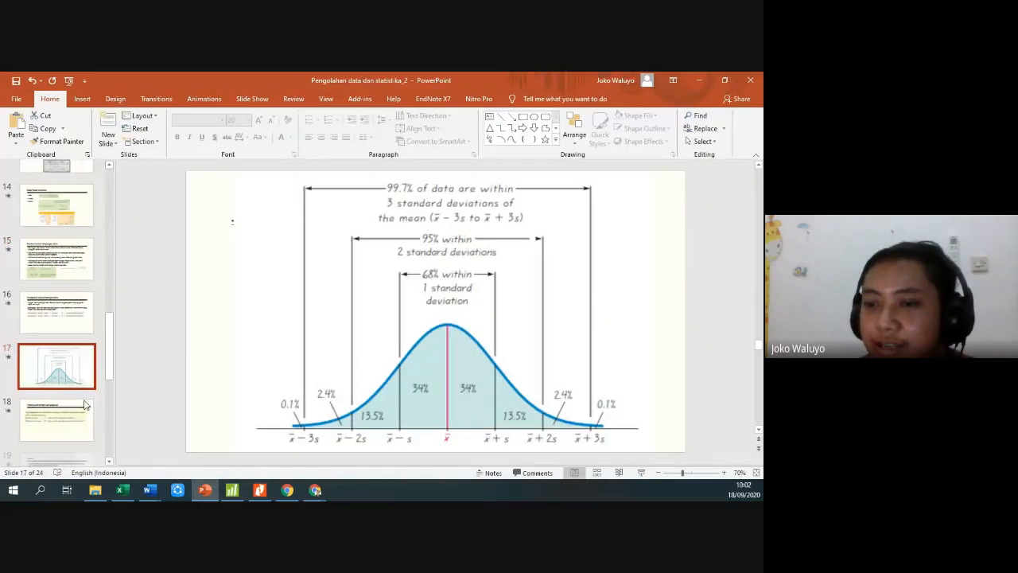
click(85, 405)
scroll(80, 414, down, 1)
click(66, 434)
click(69, 458)
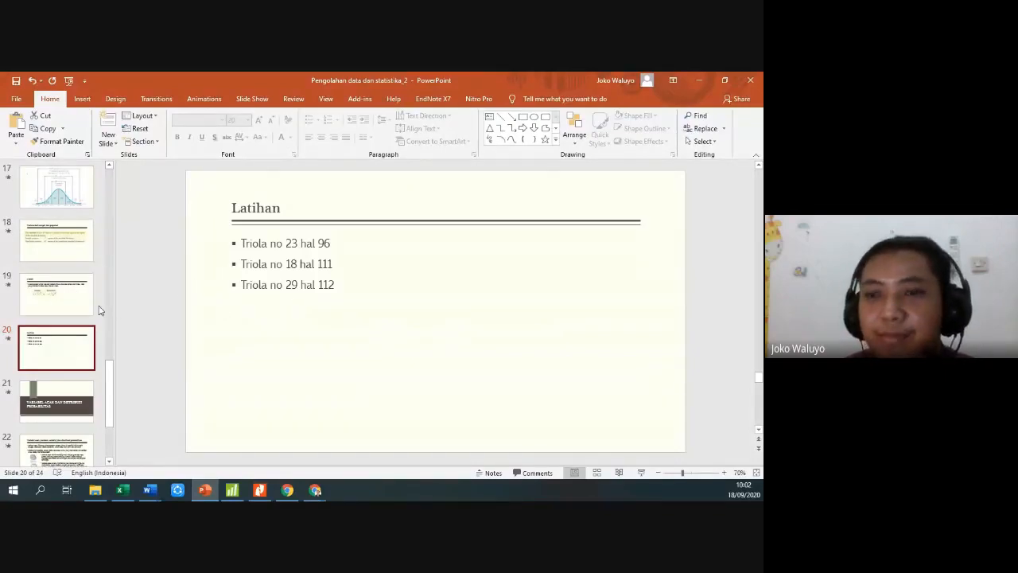
click(46, 300)
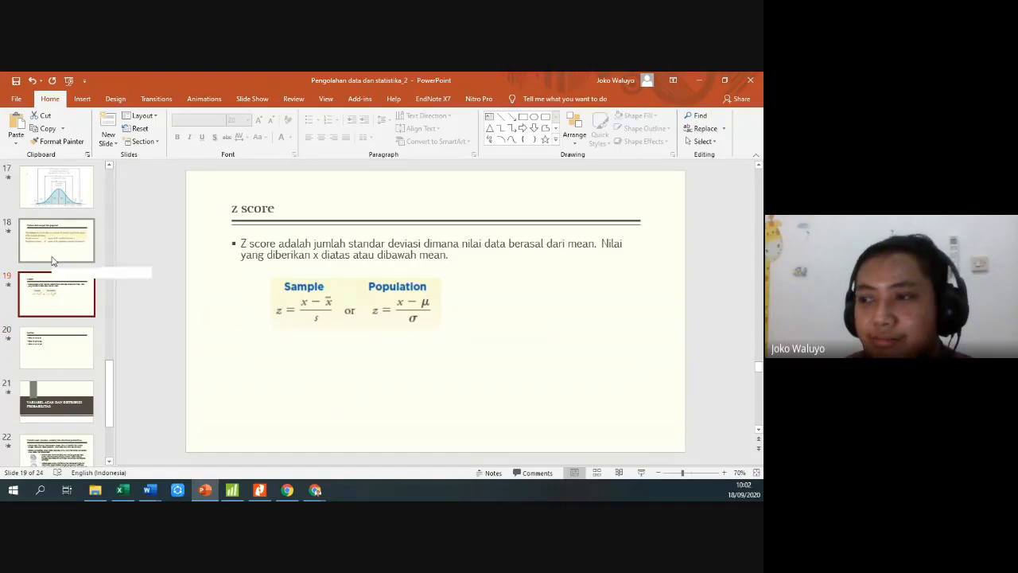
click(52, 260)
click(57, 299)
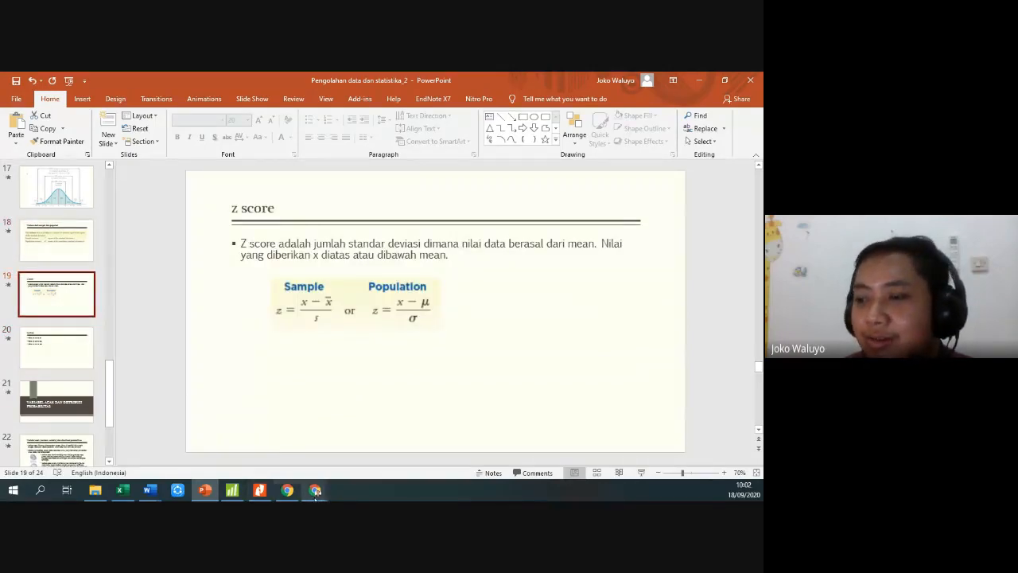
Examine the Nomor 3 and Nomor 4 sheets of the group assignment workbook, including the class intervals and the filtered-cigarette nicotine histogram
mouse_move(315, 493)
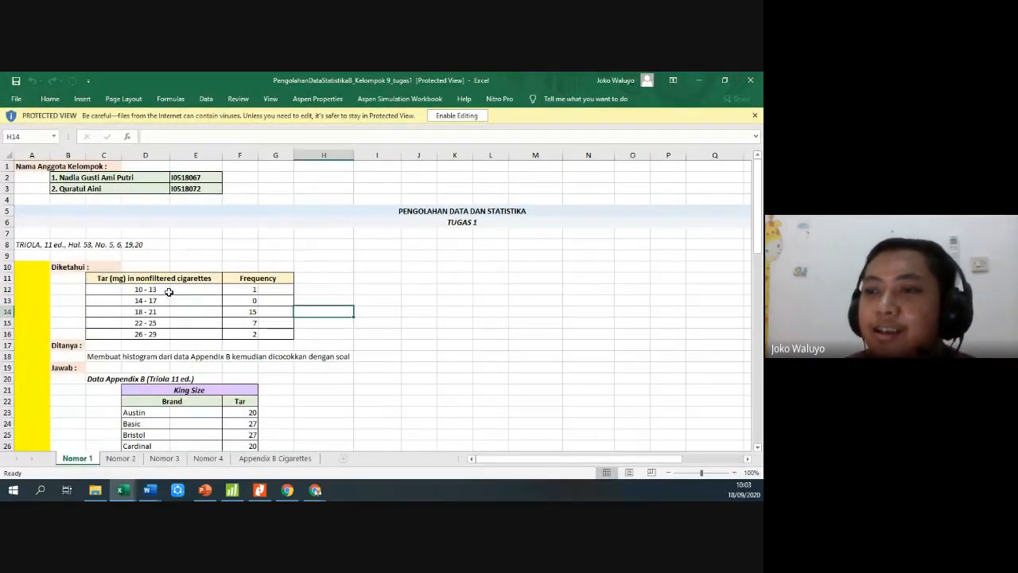
click(175, 462)
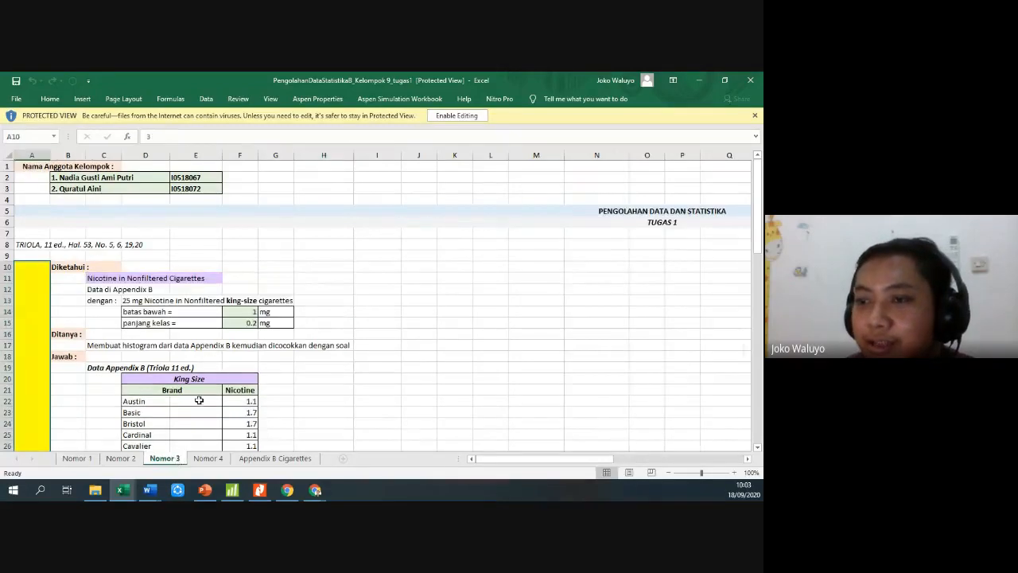
click(208, 458)
scroll(204, 362, down, 8)
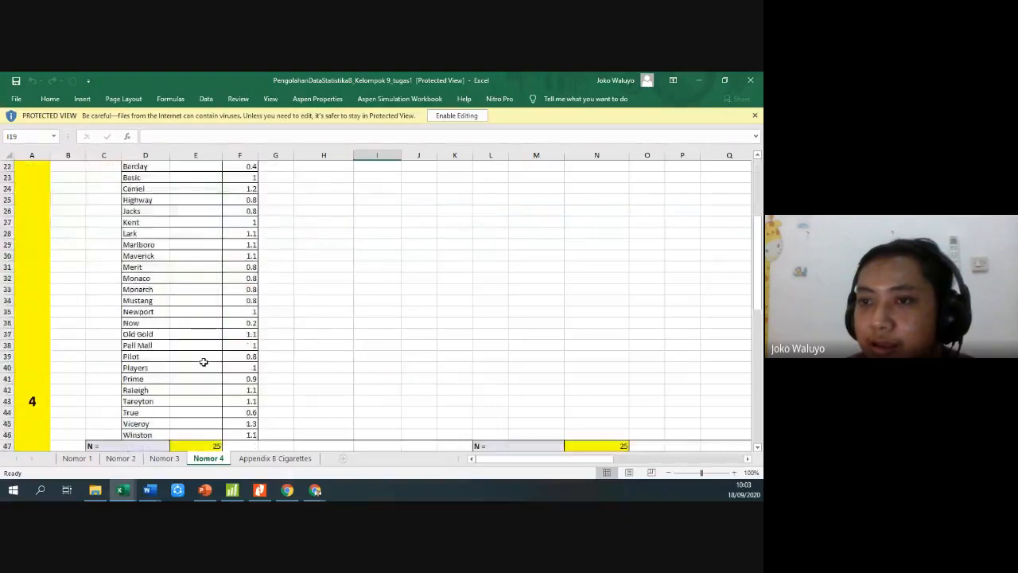
scroll(204, 362, up, 4)
scroll(204, 362, down, 4)
scroll(204, 362, down, 8)
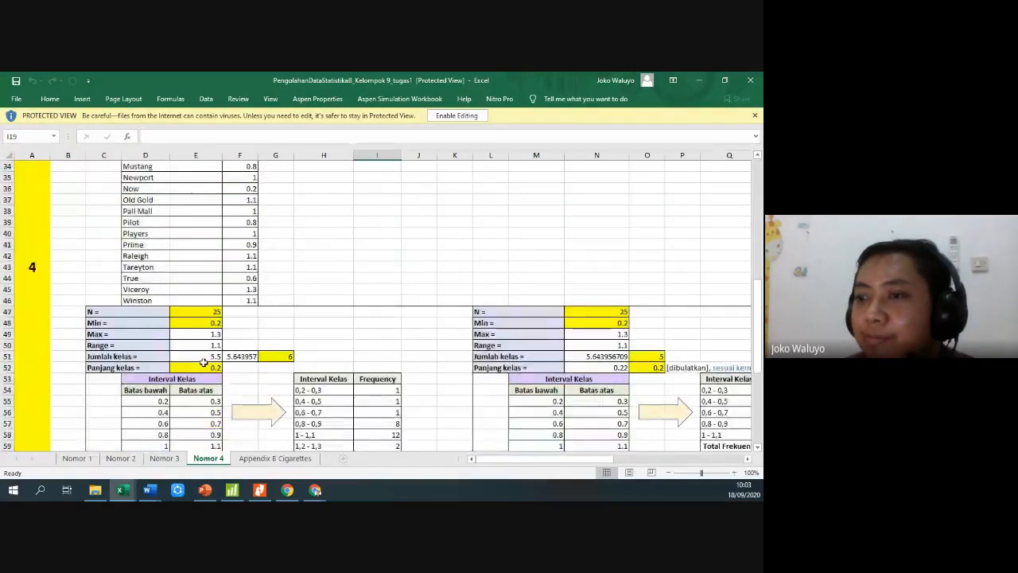
scroll(204, 362, down, 3)
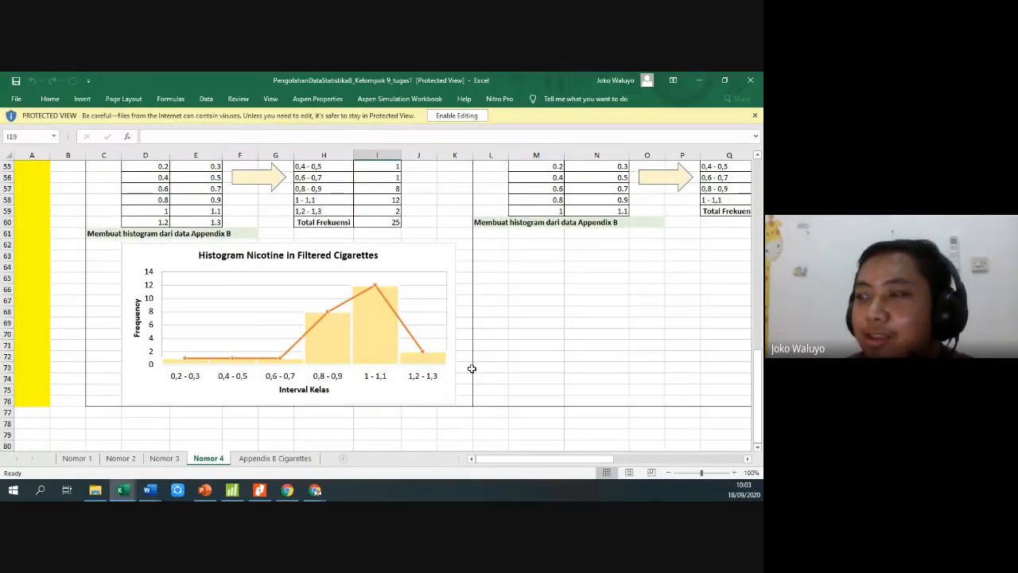
scroll(526, 360, up, 3)
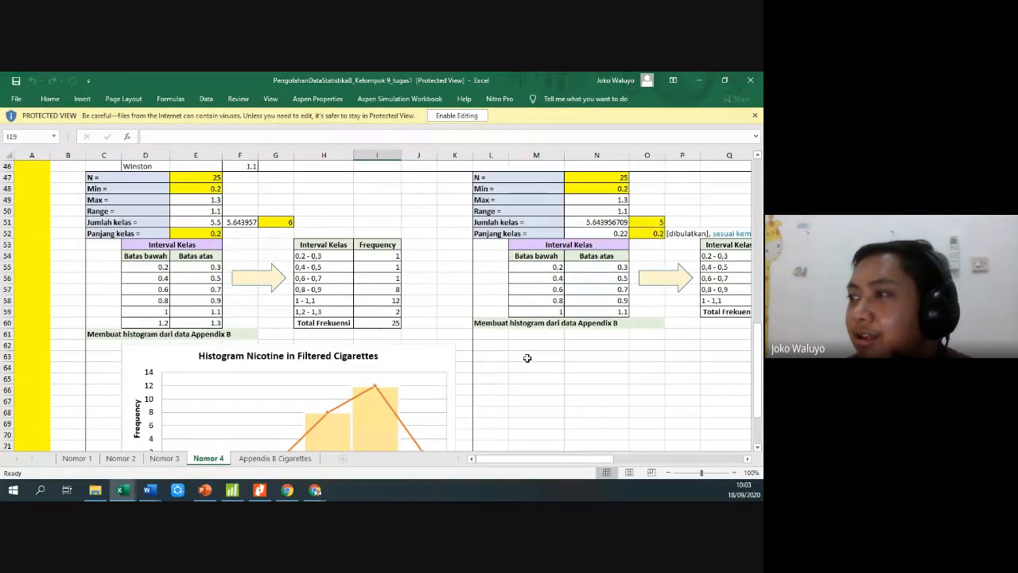
scroll(585, 233, down, 2)
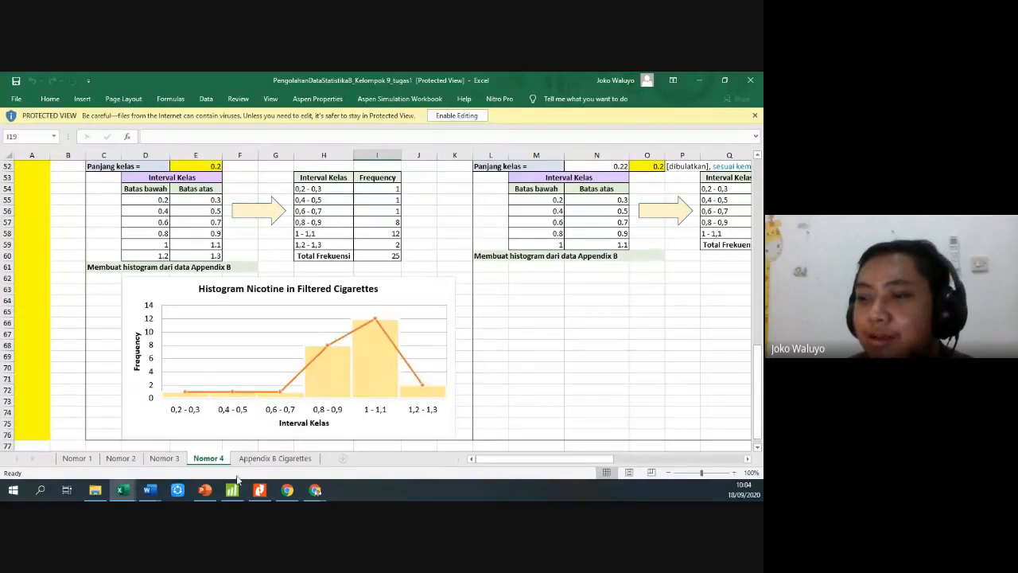
Switch to Sheet1 of the Book1 workbook and set the number of classes in cell L2 to 6
mouse_move(130, 493)
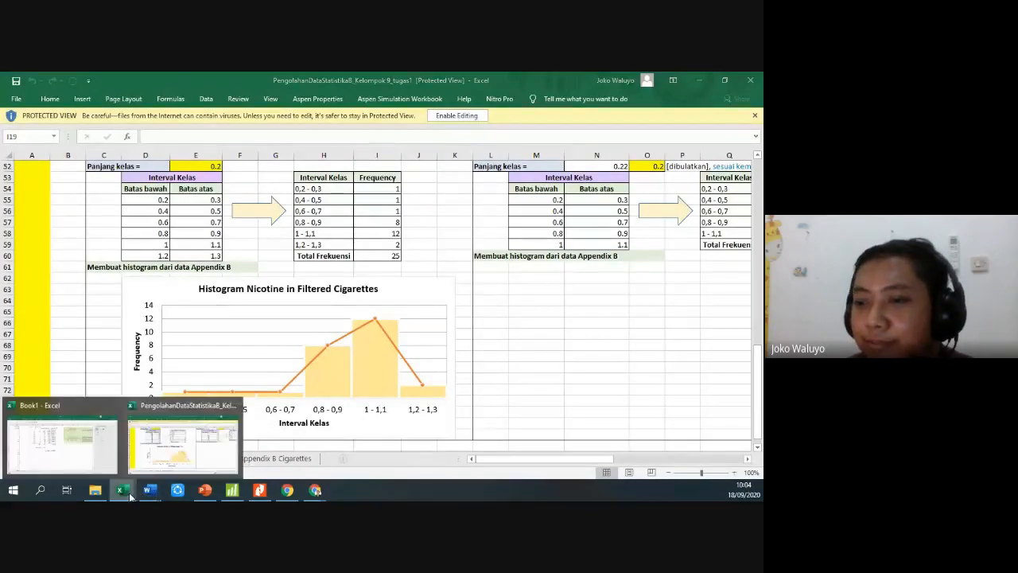
click(87, 447)
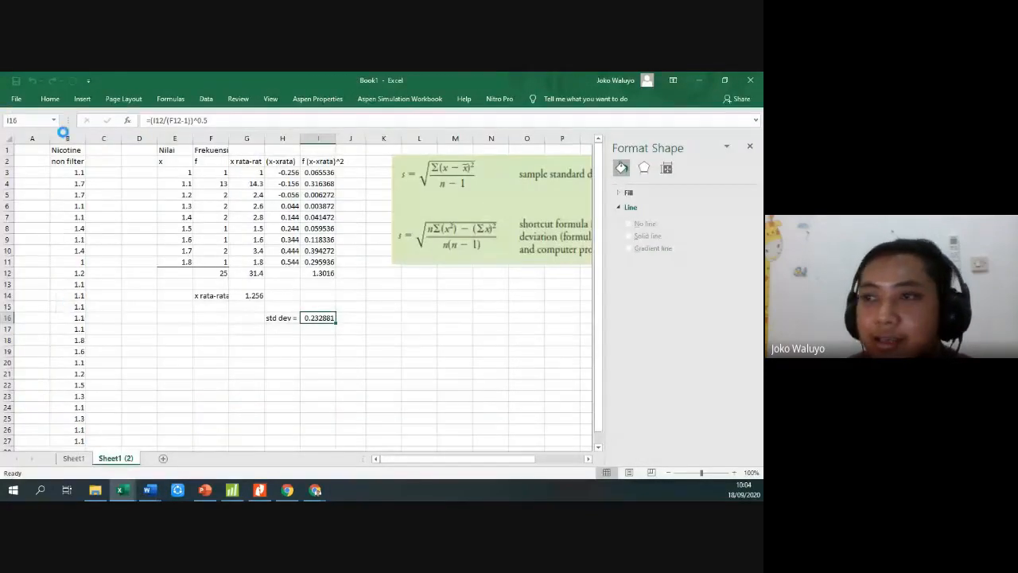
click(74, 458)
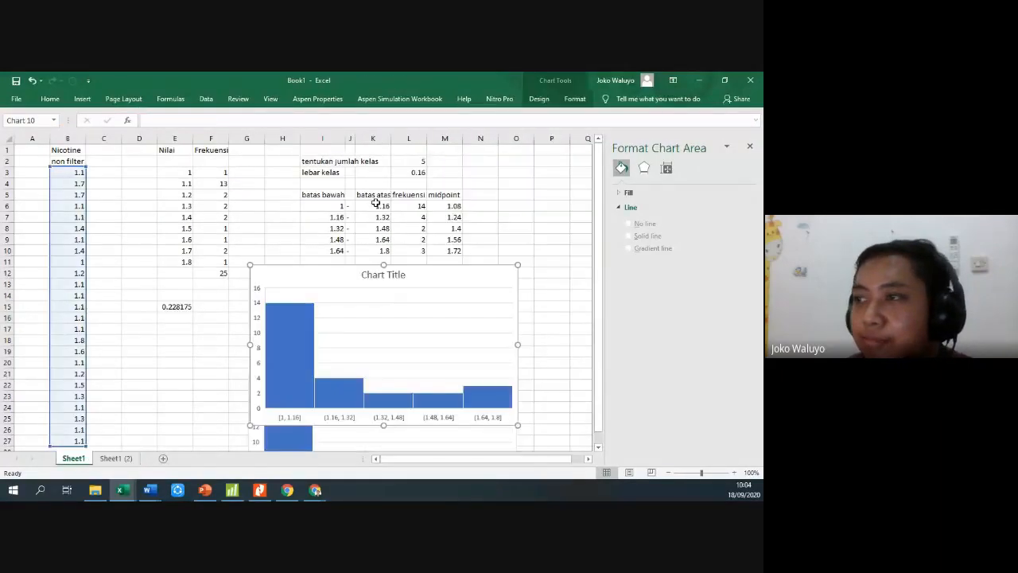
click(419, 163)
text(6)
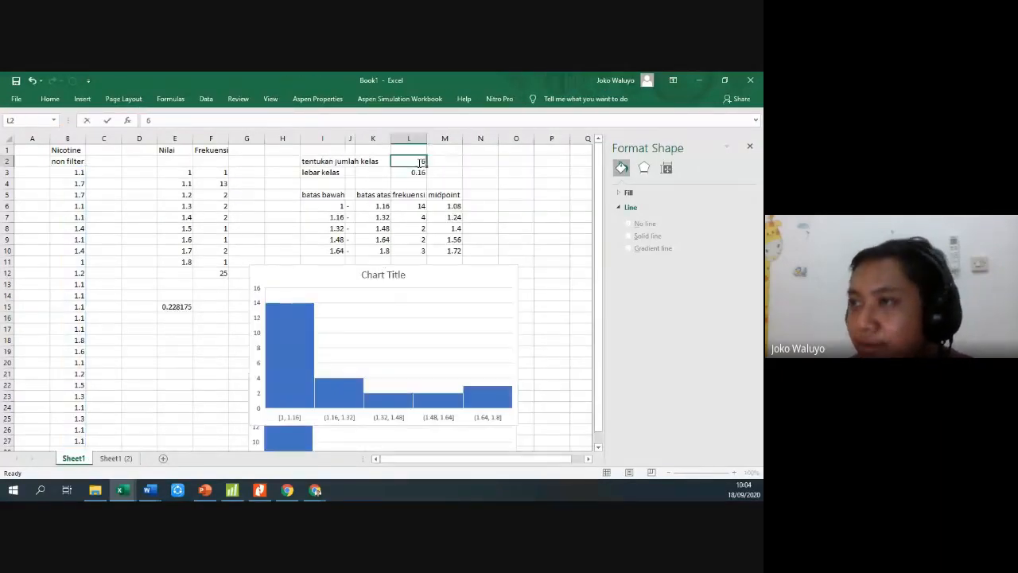
key(Return)
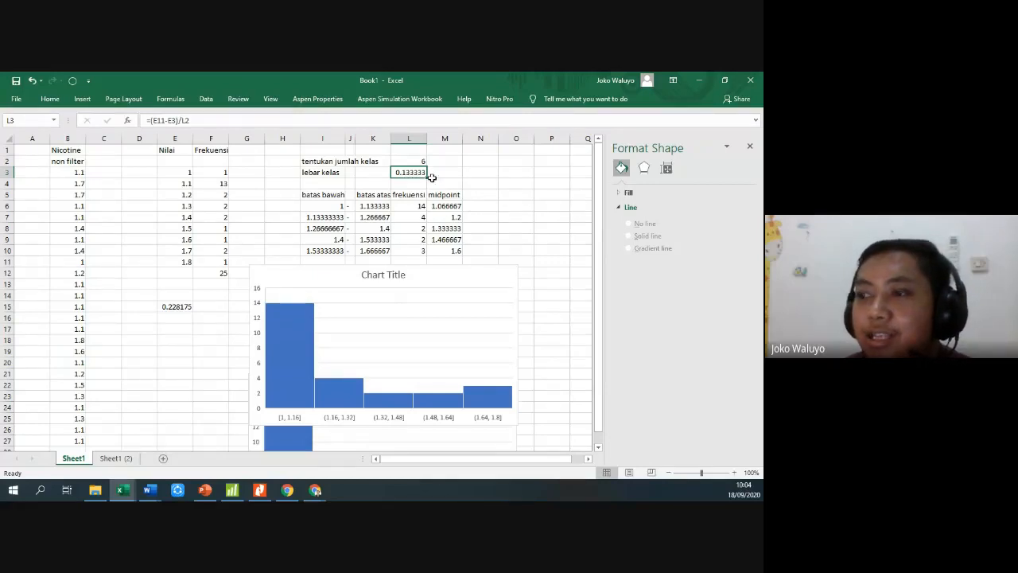
Try 6 bins on the nicotine histogram's horizontal axis and switch the axis to automatic binning
click(286, 360)
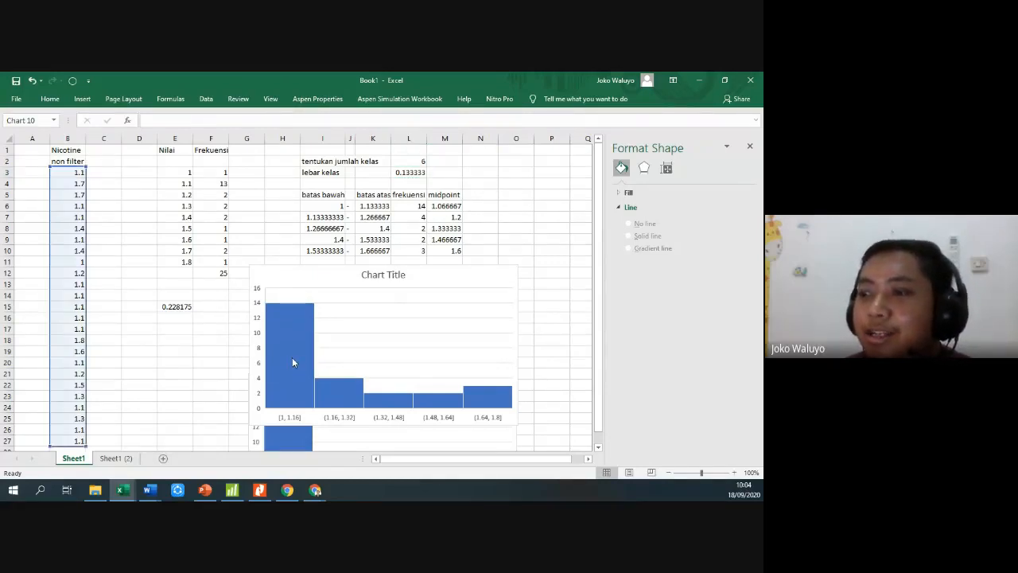
click(336, 421)
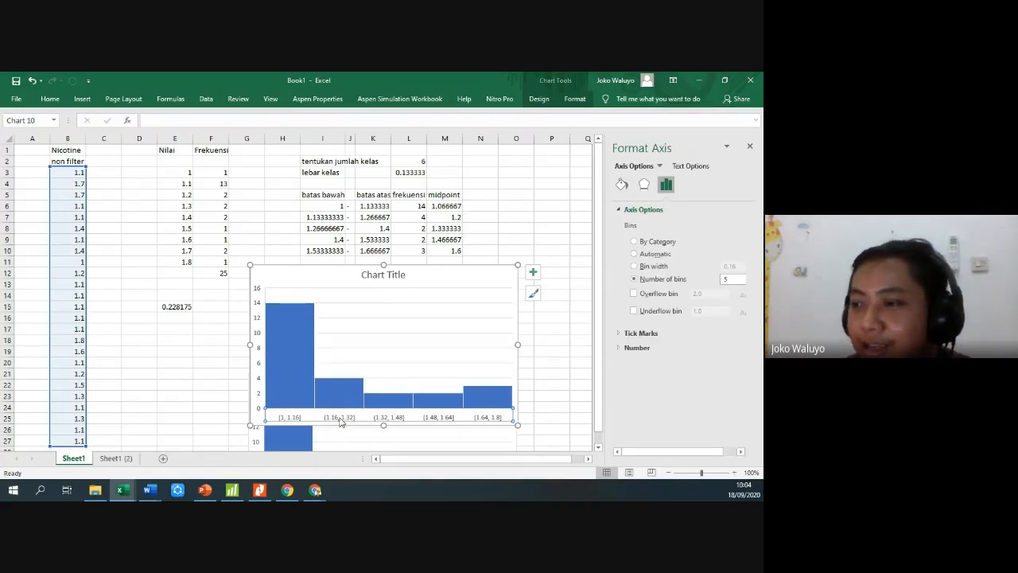
right_click(340, 422)
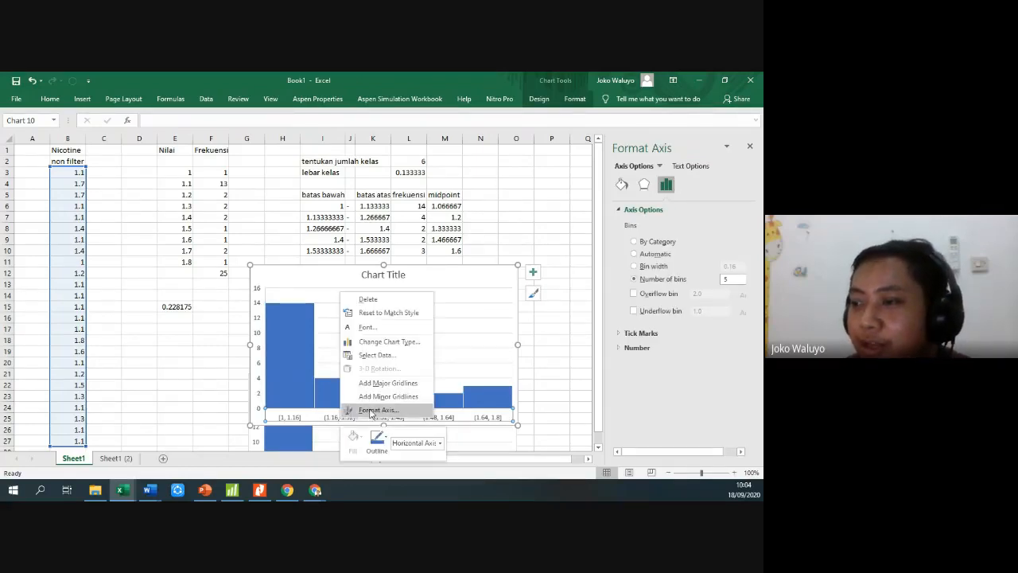
click(370, 411)
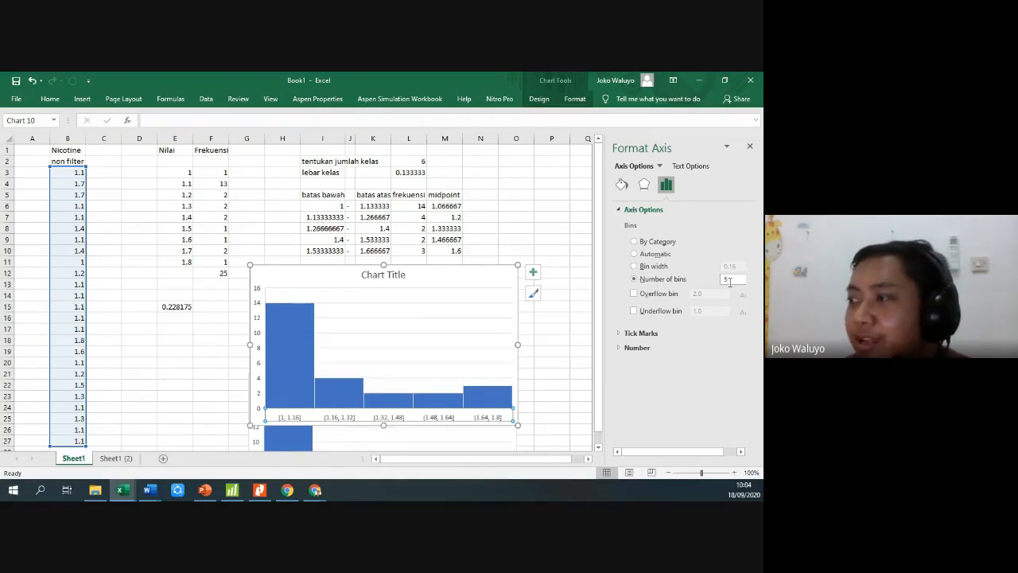
drag(731, 283, 713, 285)
text(6)
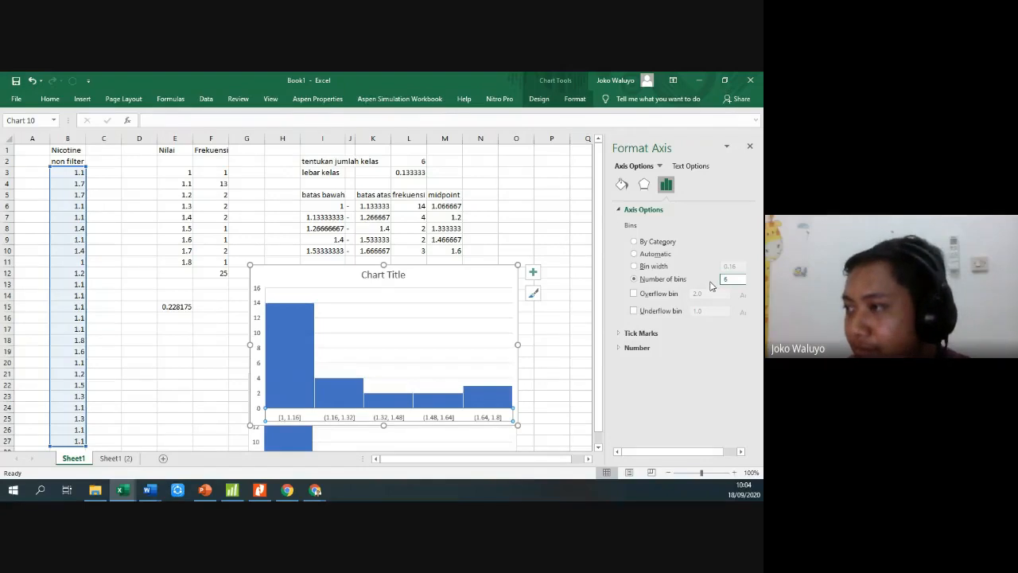
key(Return)
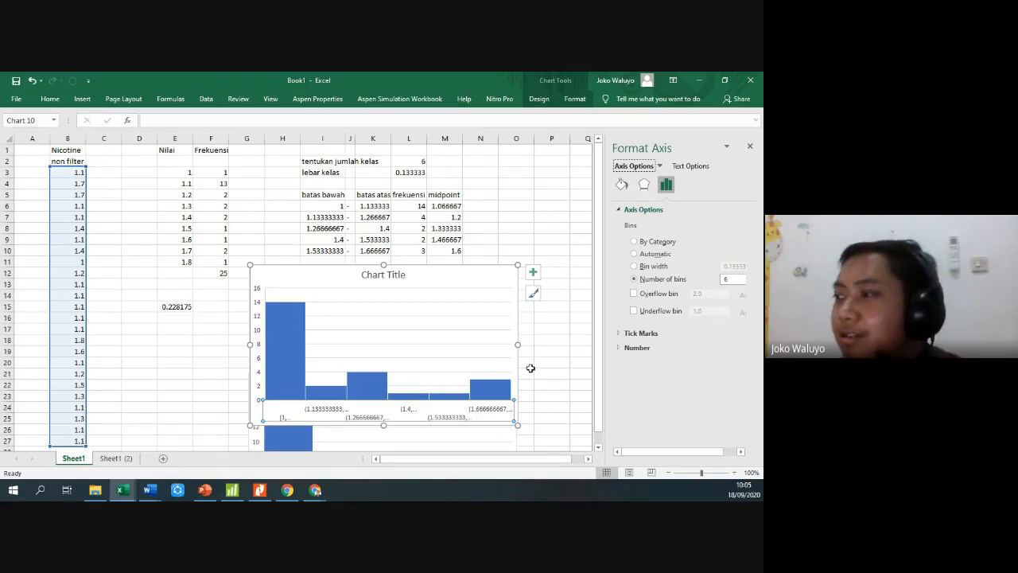
click(635, 255)
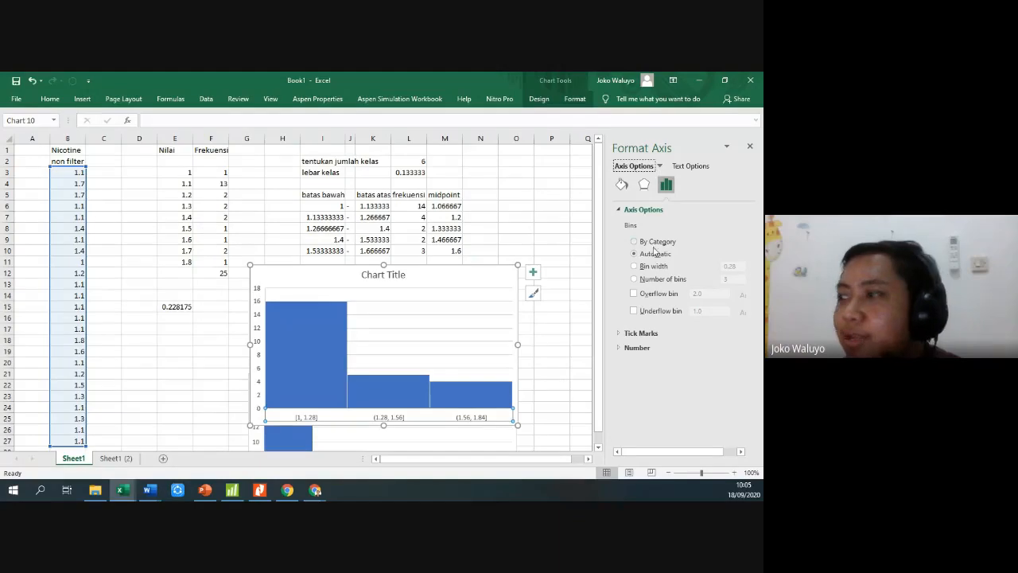
Set the nicotine histogram's horizontal axis to 9 bins
click(634, 279)
drag(727, 280, 720, 279)
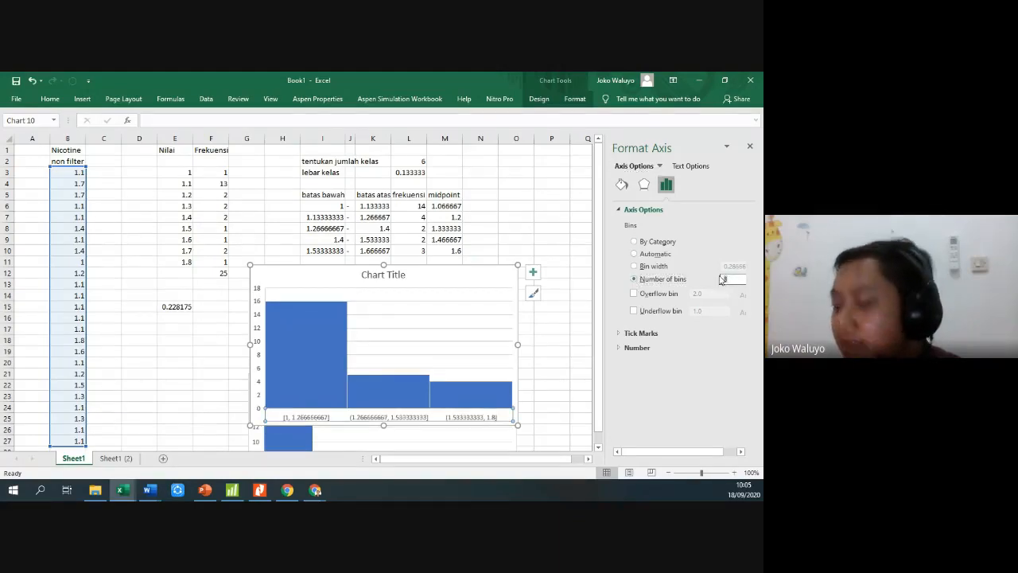
text(69)
key(Return)
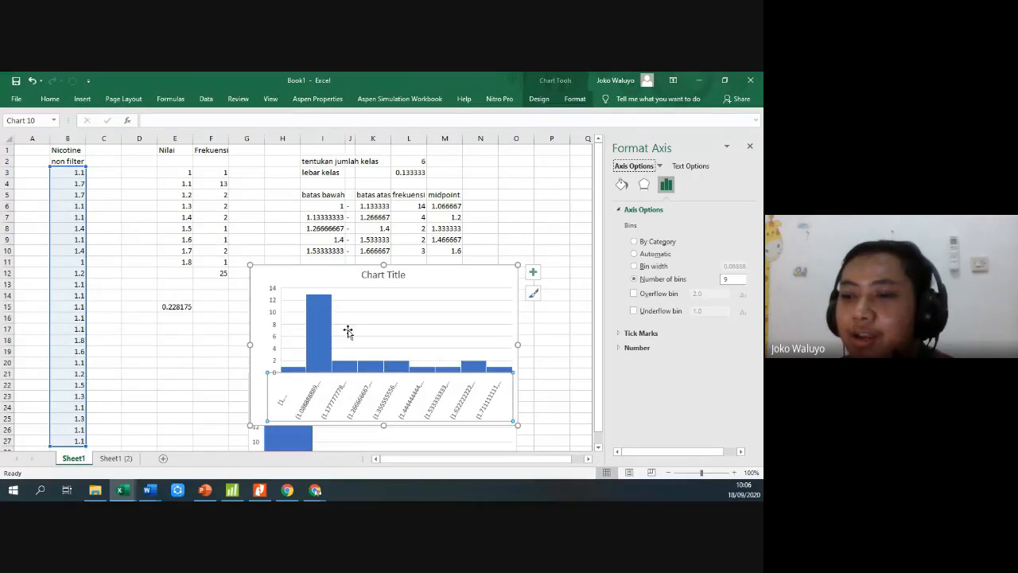
Switch to the PowerPoint presentation and review the Deskriptor data, Visualisasi data and Latihan slides
click(204, 490)
scroll(53, 325, up, 5)
scroll(53, 325, up, 3)
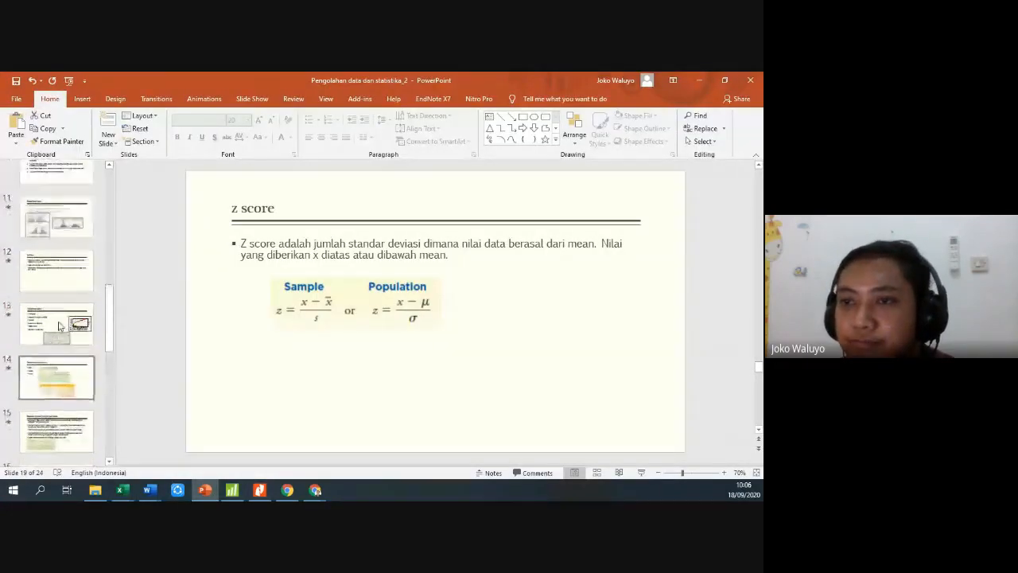
click(55, 216)
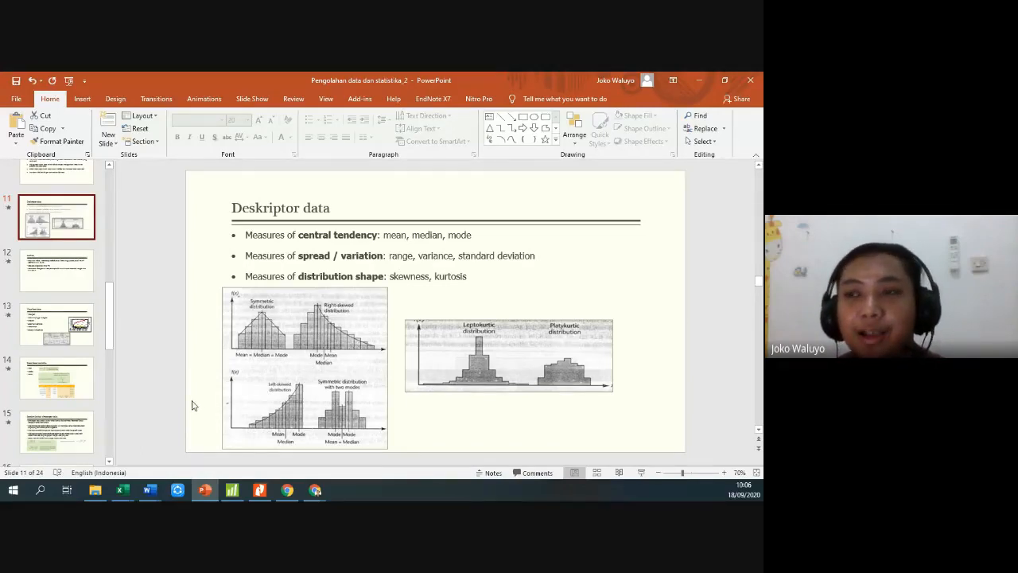
click(68, 332)
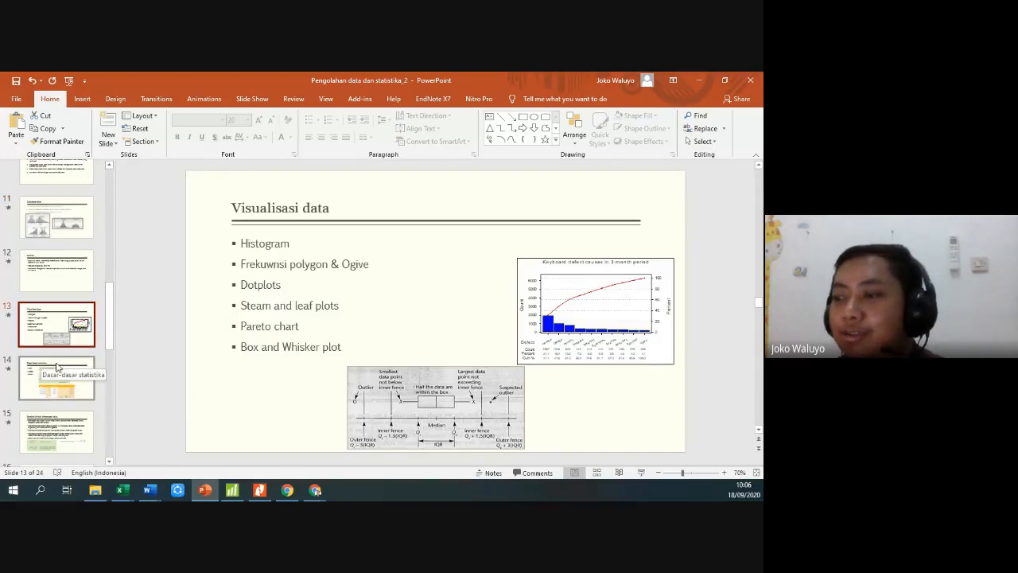
scroll(55, 382, down, 4)
scroll(56, 388, down, 5)
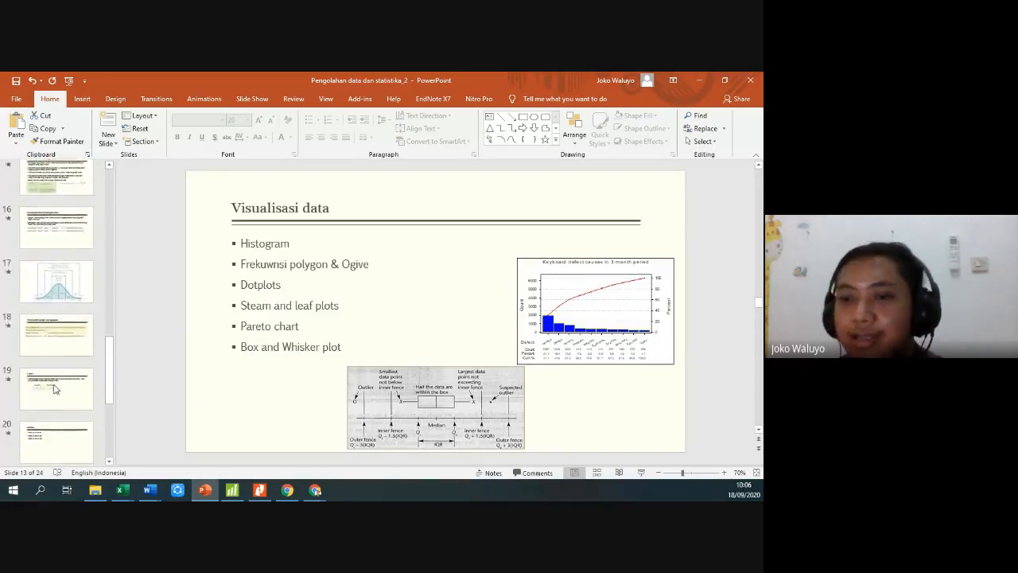
click(54, 382)
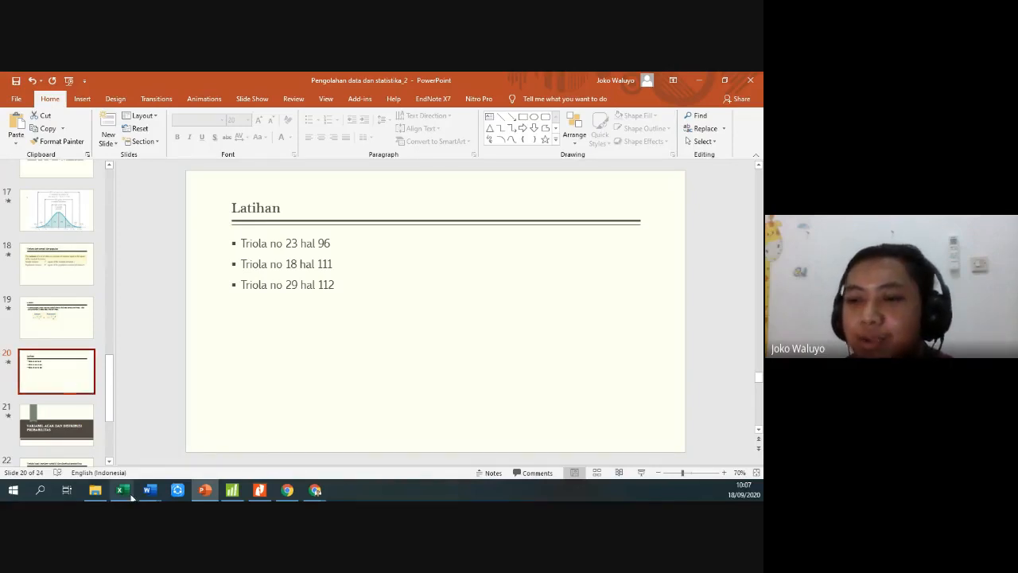
Switch to Sheet1 (2) of the Book1 workbook and calculate the mean minus two standard deviations in H18 with =G14-2*I16
mouse_move(122, 490)
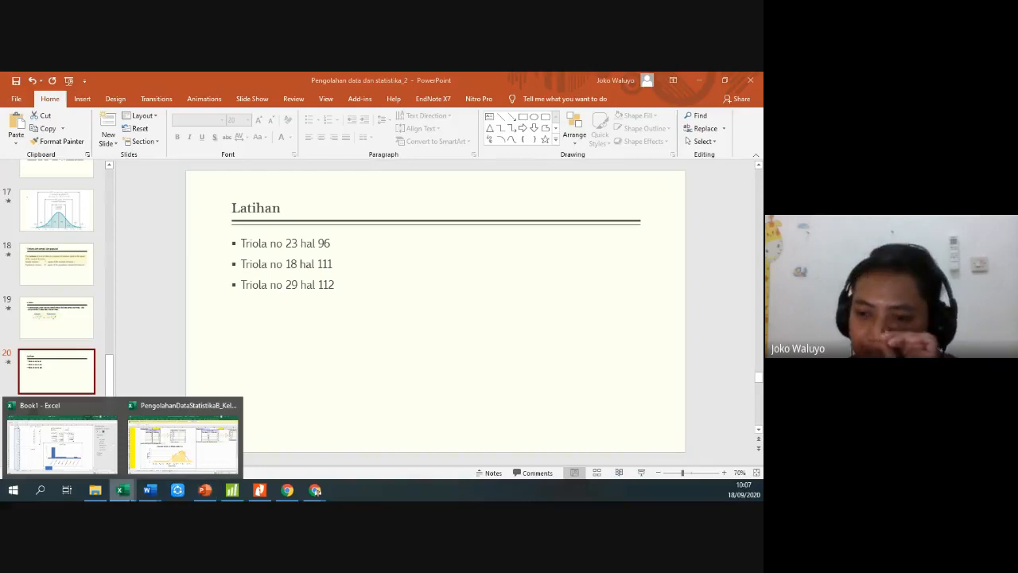
click(86, 466)
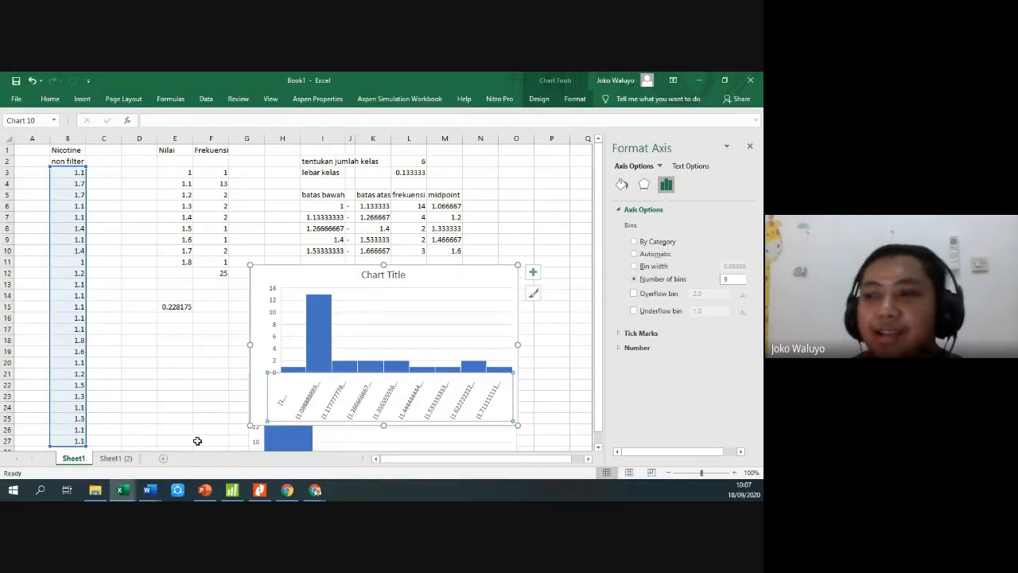
click(115, 458)
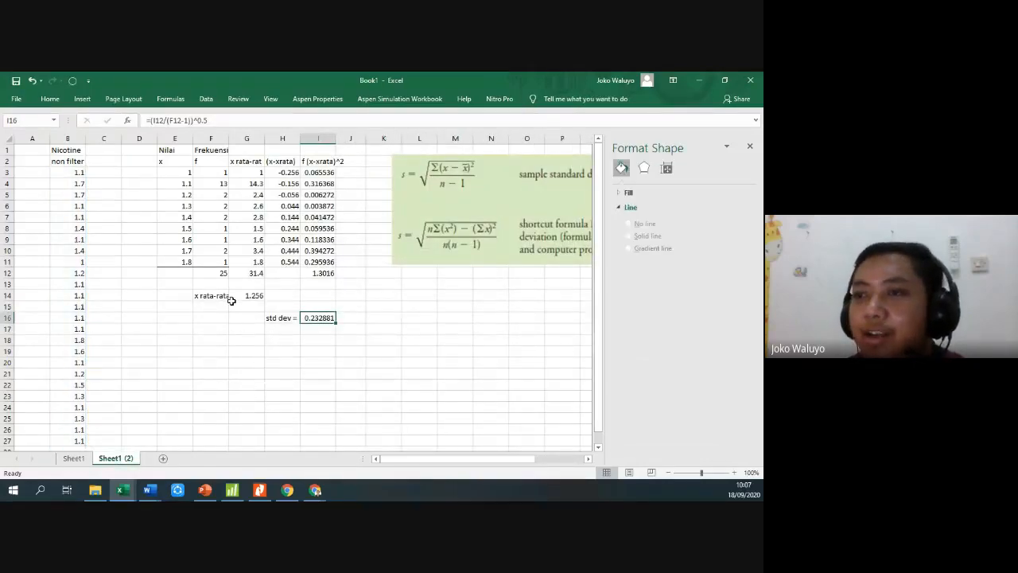
click(281, 342)
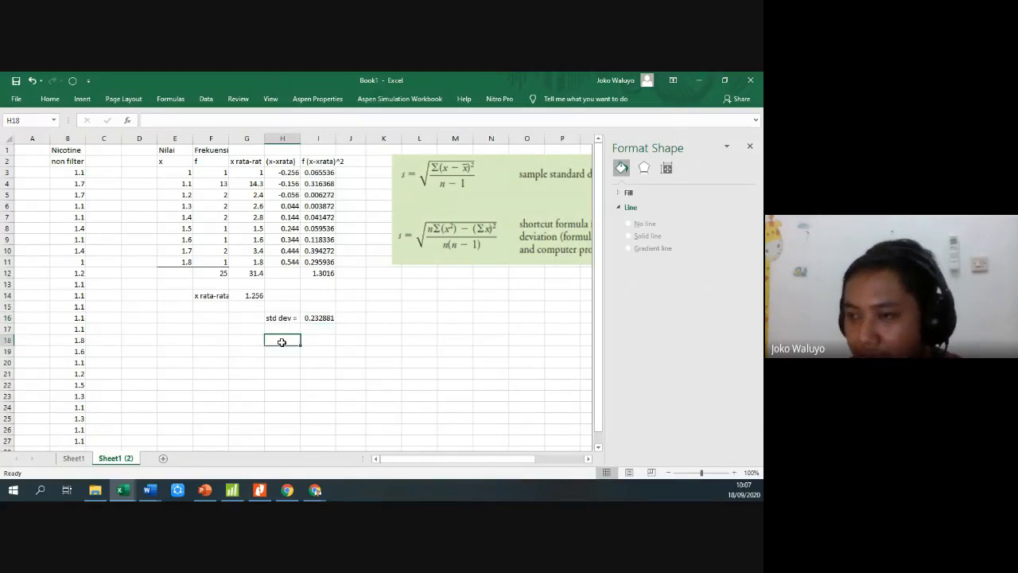
text(=)
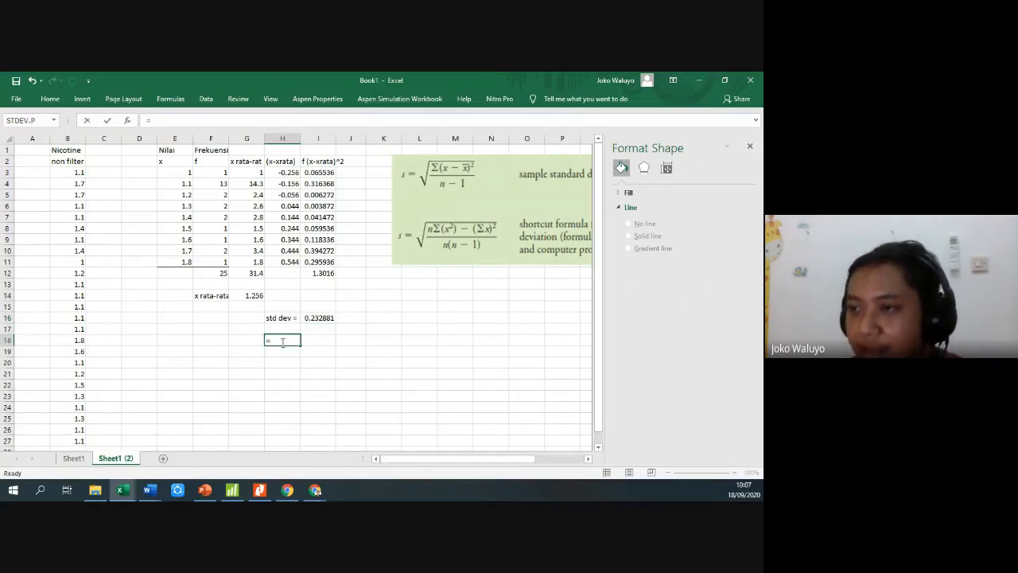
click(253, 294)
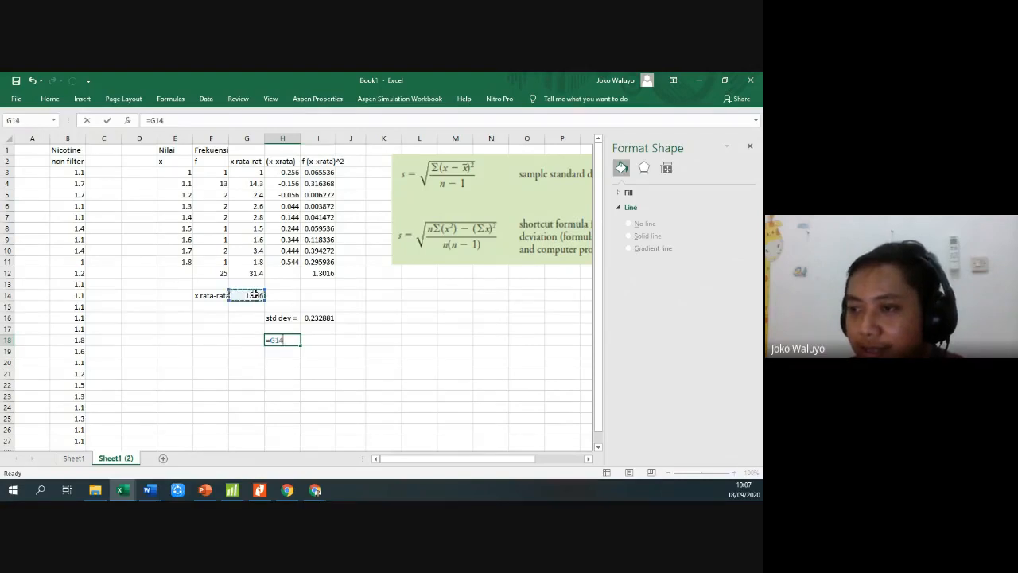
text(-)
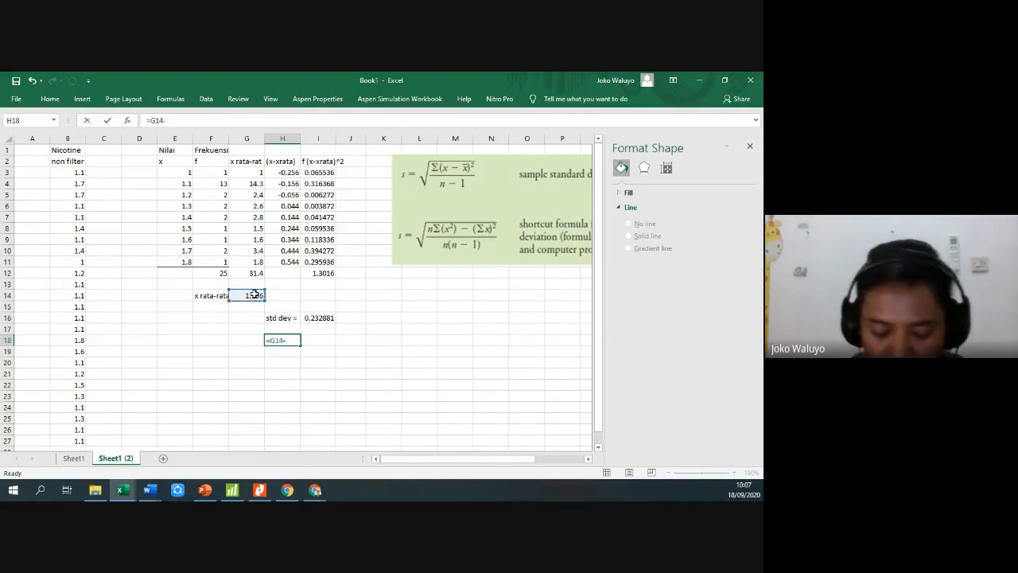
text(2*)
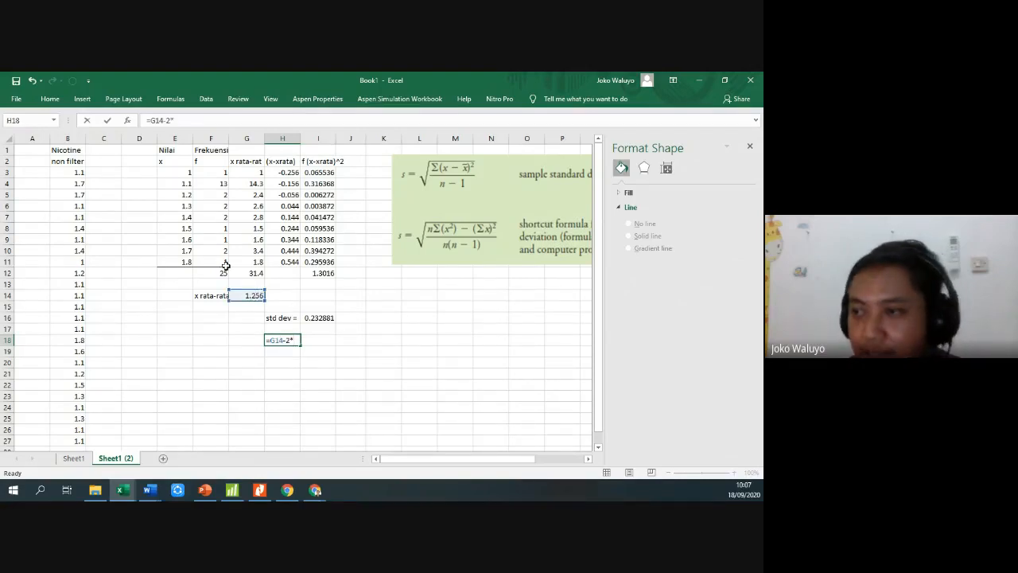
click(314, 317)
key(Return)
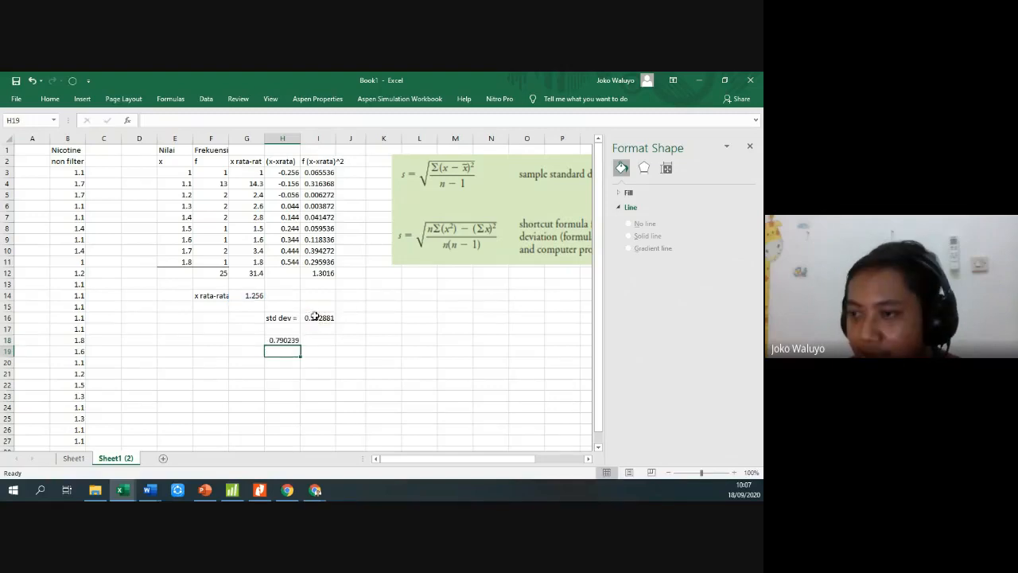
Complete the range in row 18 with x in I18 and the upper limit =G14+2*I16 in J18
click(319, 340)
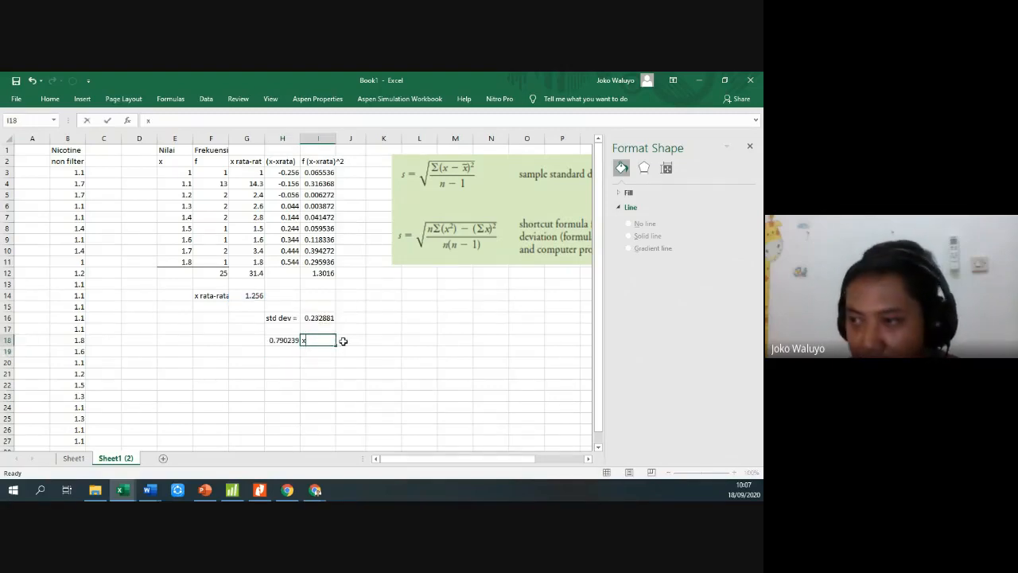
text(x)
click(344, 340)
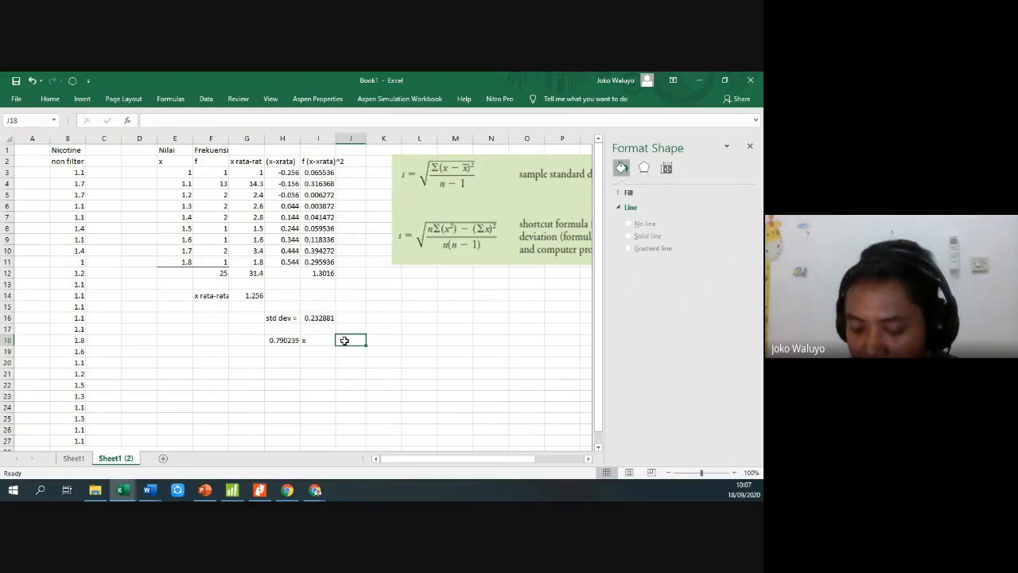
text(=)
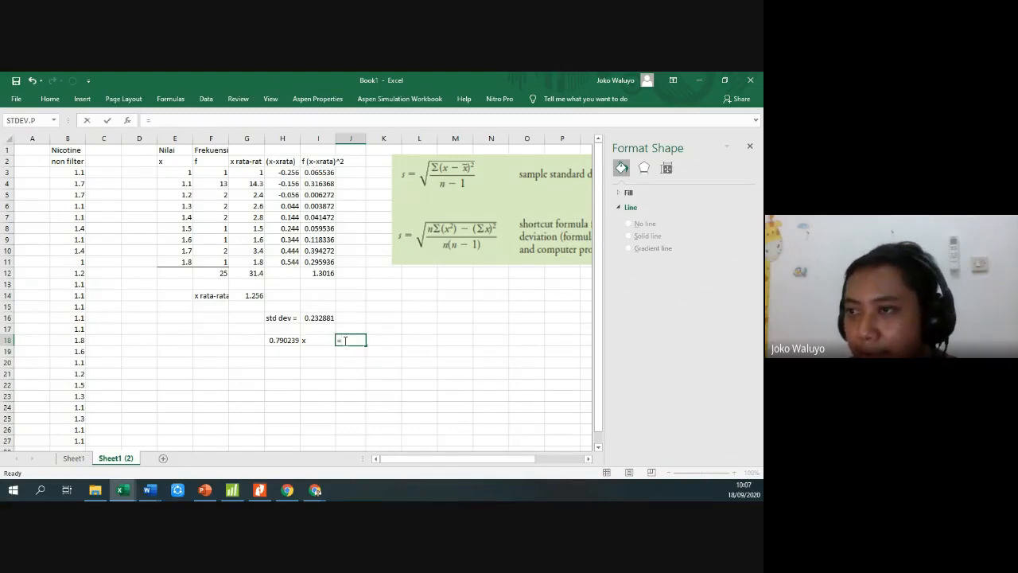
click(255, 295)
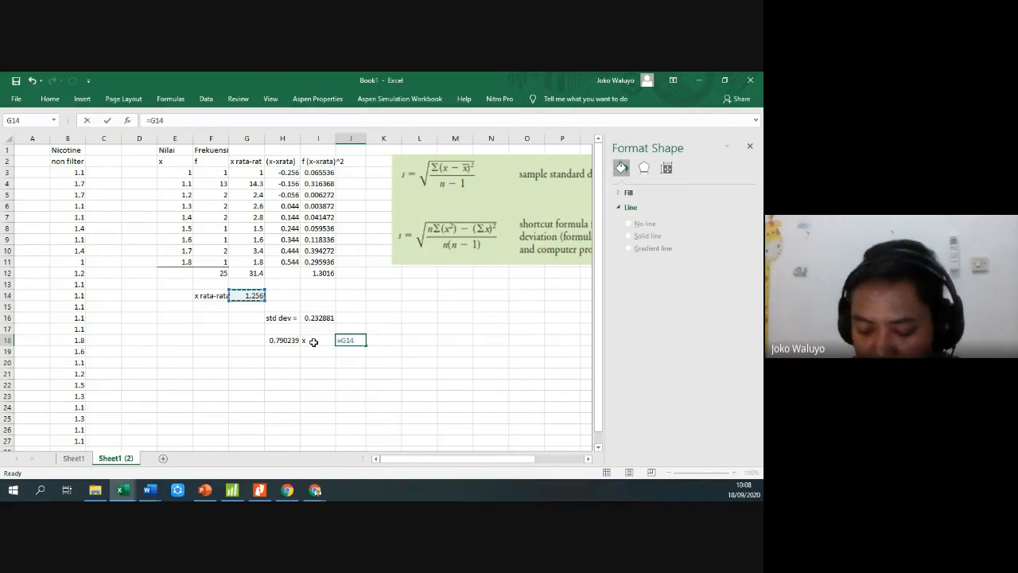
text(*)
key(BackSpace)
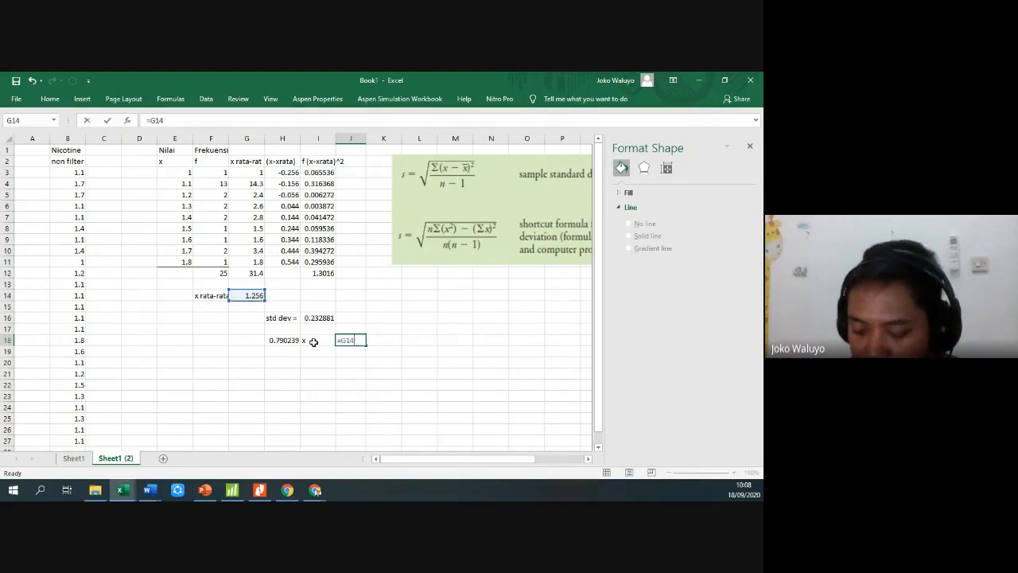
text(+2*)
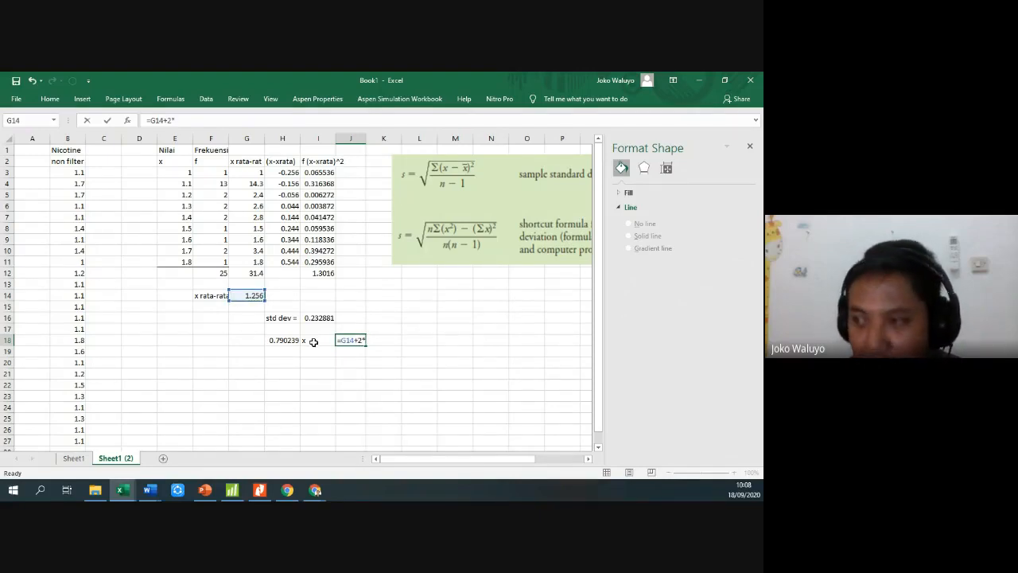
click(319, 319)
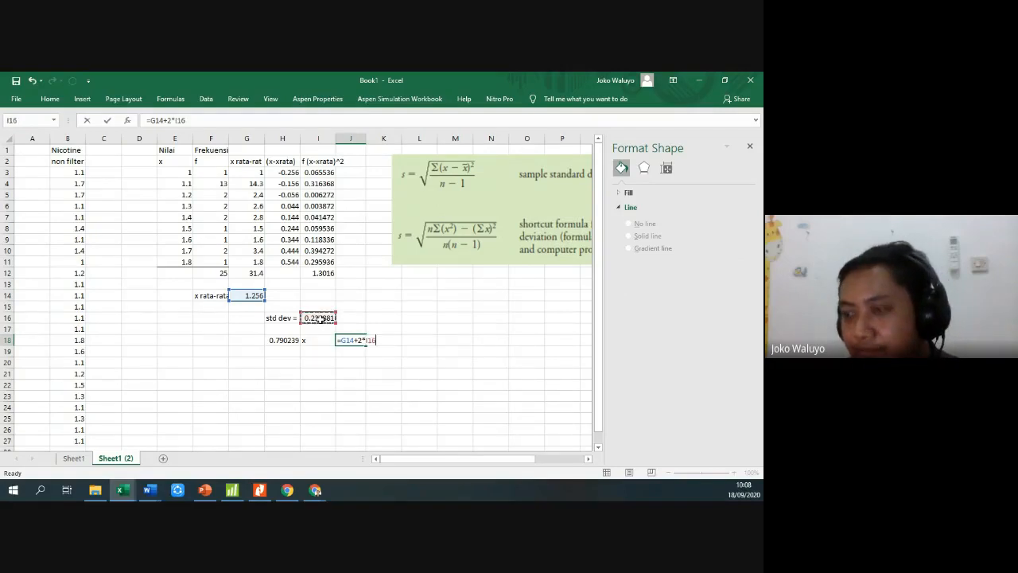
key(Return)
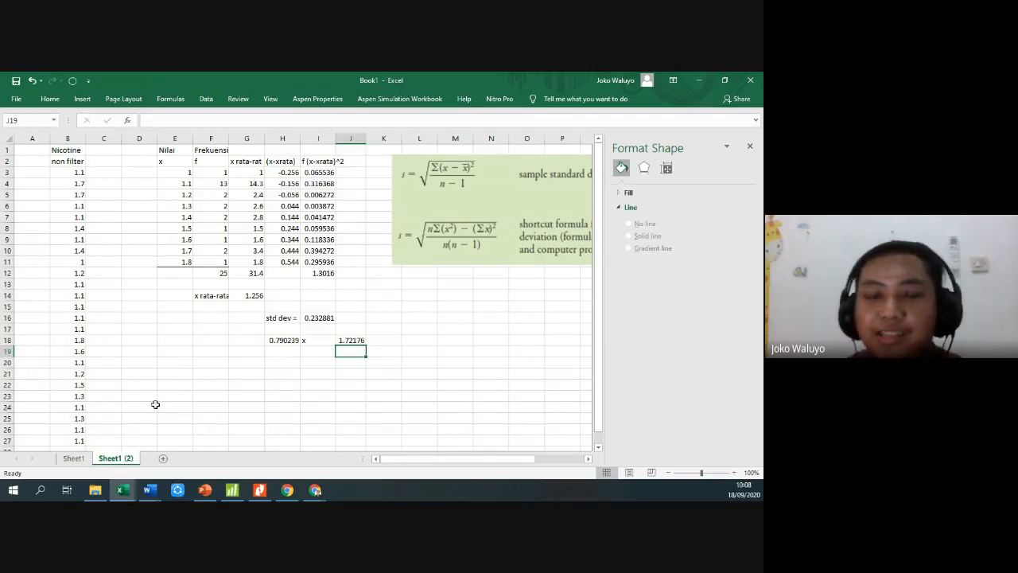
click(177, 367)
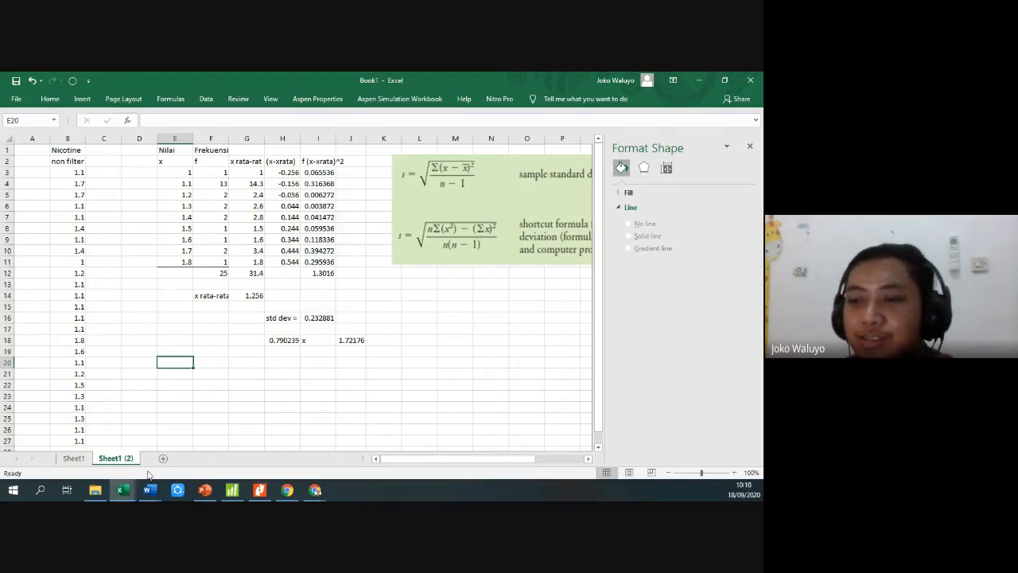
View the Latihan slide in PowerPoint and the Nomor 4 sheet of the group assignment workbook in Excel, ending back in Book1
click(200, 494)
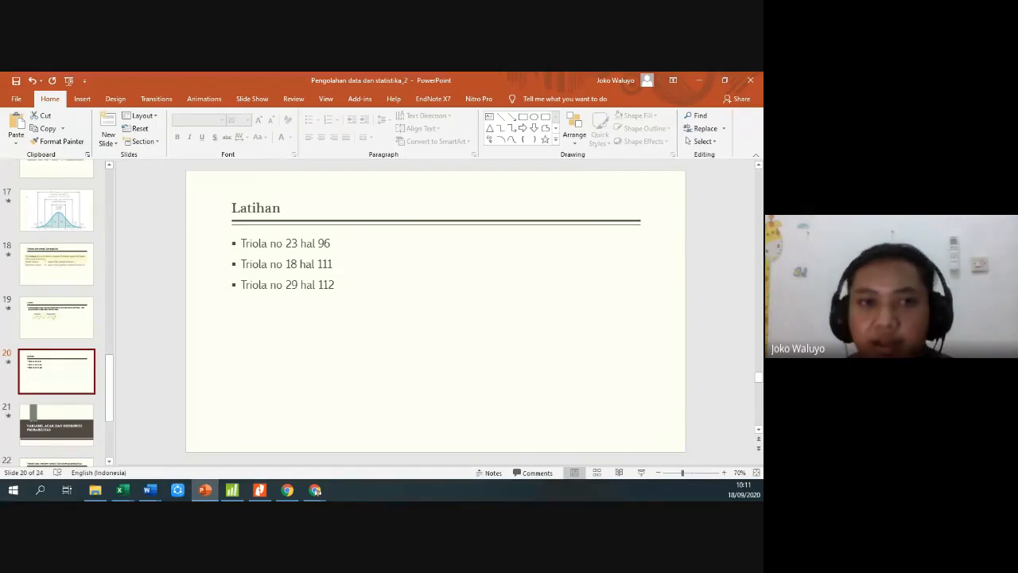
mouse_move(121, 489)
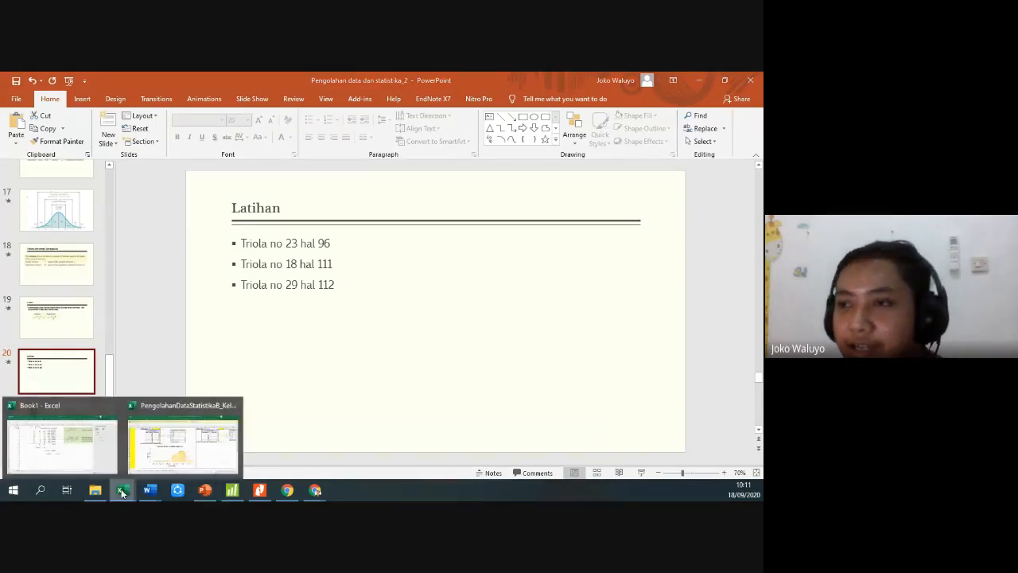
click(156, 459)
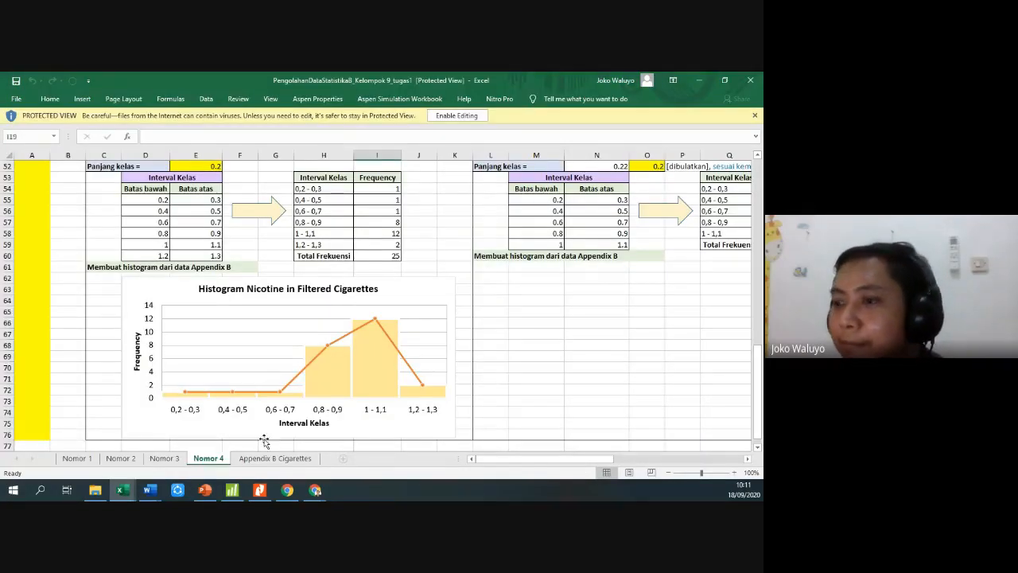
mouse_move(124, 492)
click(63, 446)
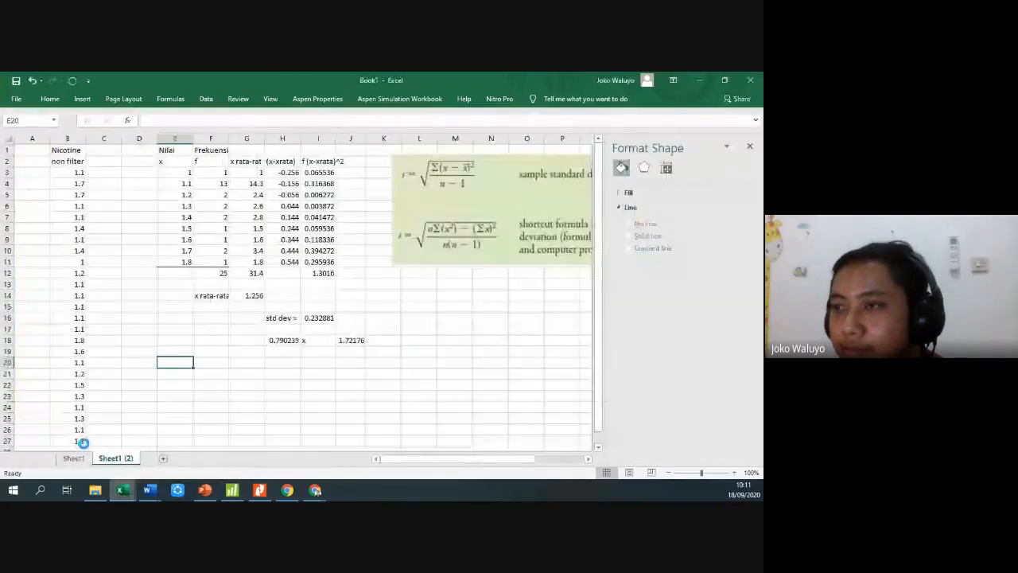
Select cell G21 and browse Excel's statistical functions from AVERAGE through MEDIAN to the MODE and PERCENTILE functions
click(243, 372)
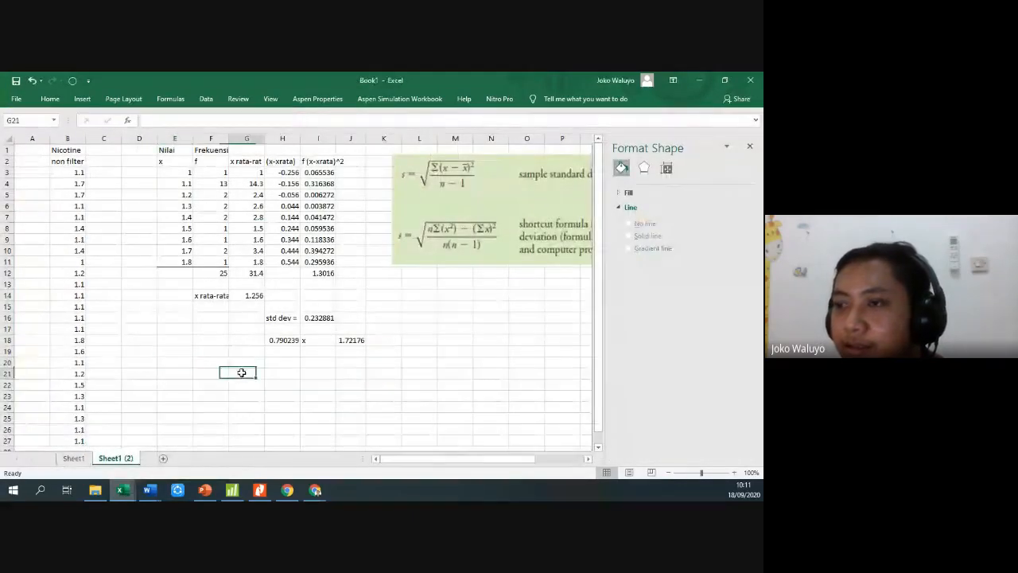
click(205, 100)
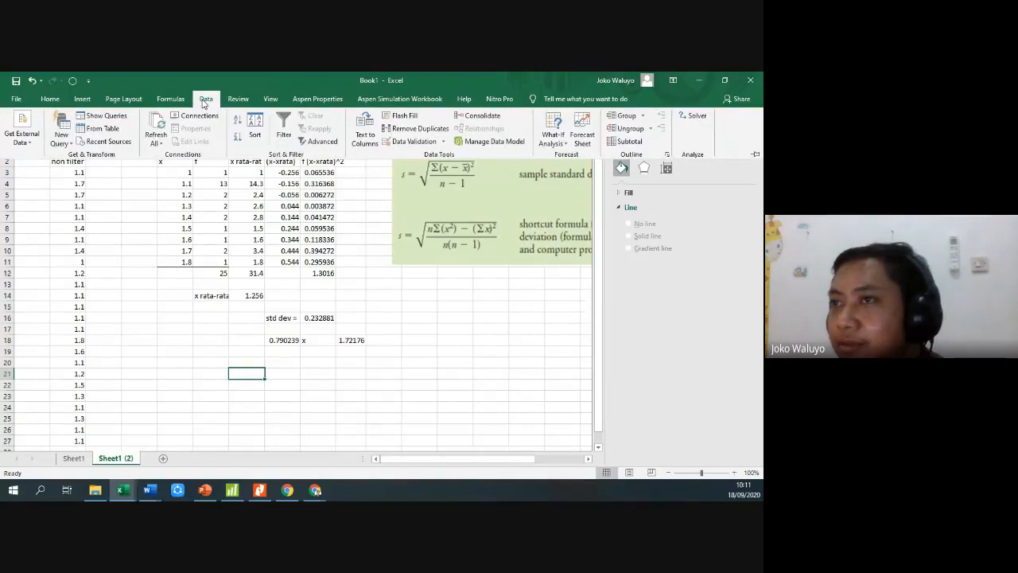
click(171, 100)
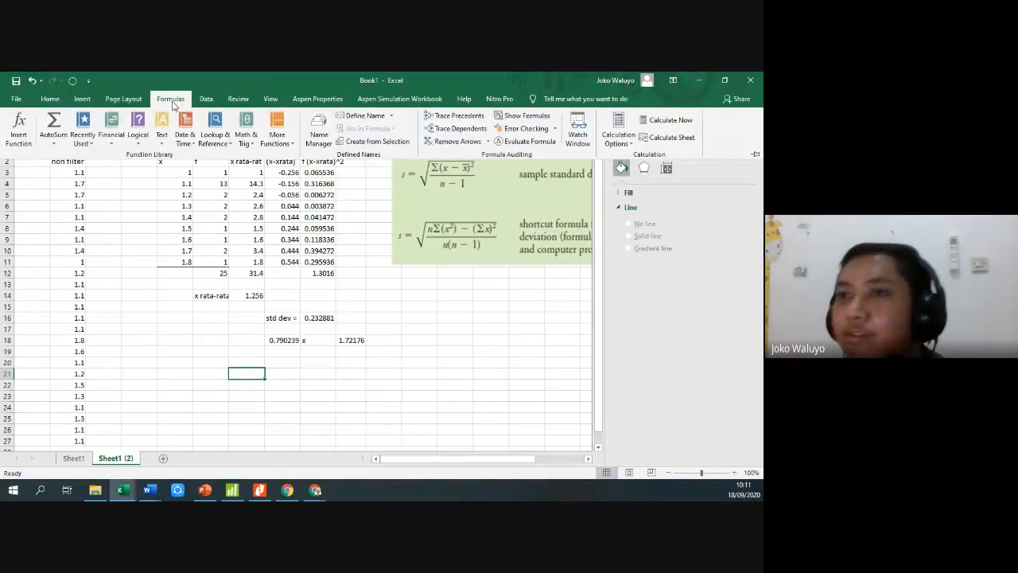
click(290, 143)
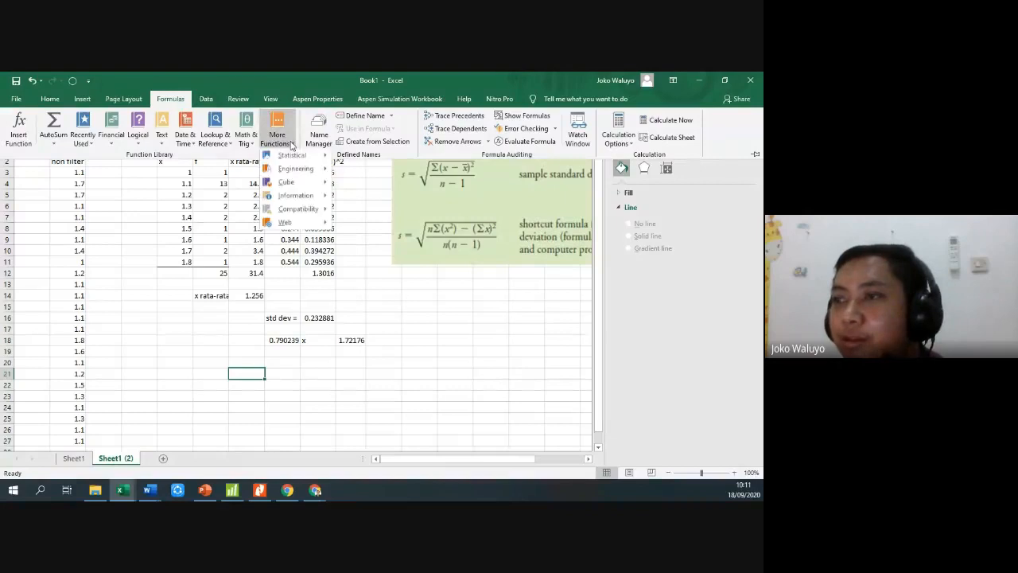
mouse_move(324, 159)
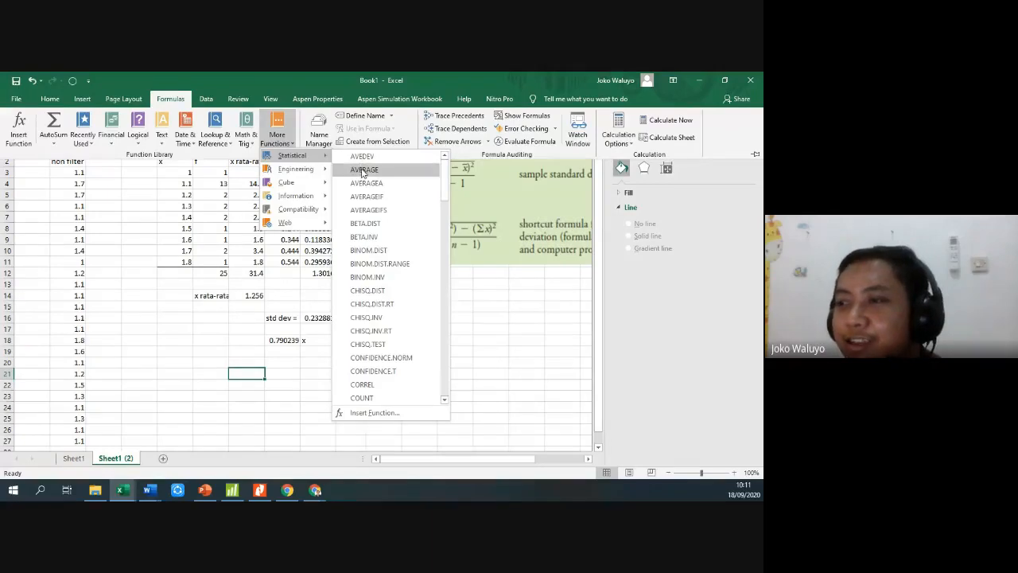
scroll(360, 179, down, 4)
scroll(360, 179, down, 10)
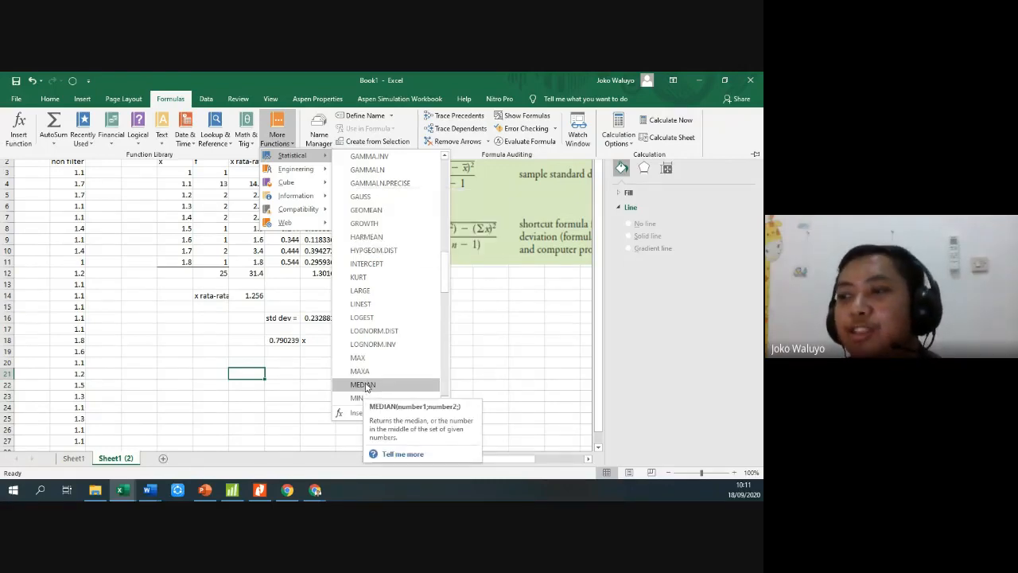
scroll(366, 386, down, 2)
scroll(366, 386, down, 2)
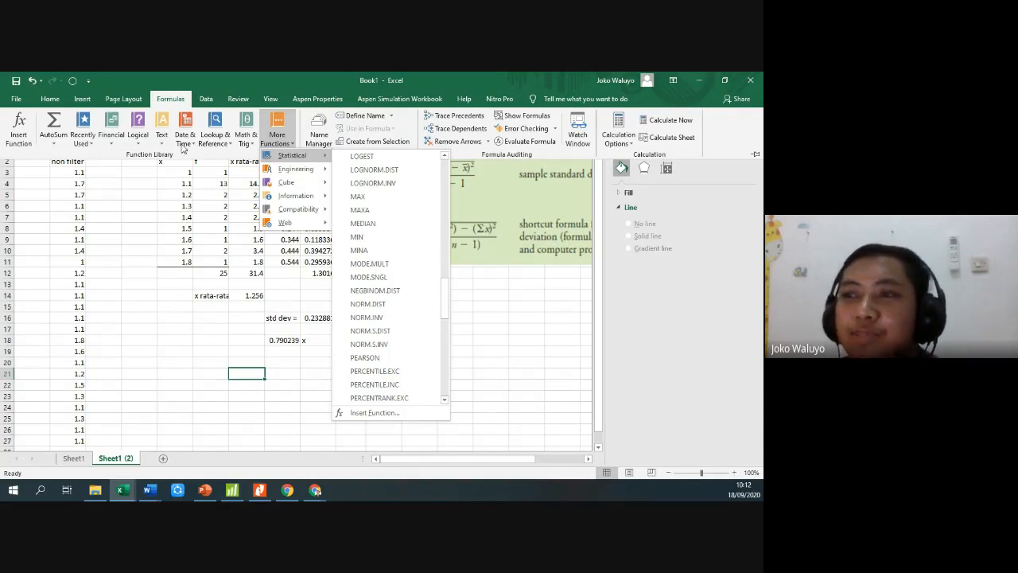
Look through the Logical, Lookup & Reference and Math & Trig function categories
click(138, 142)
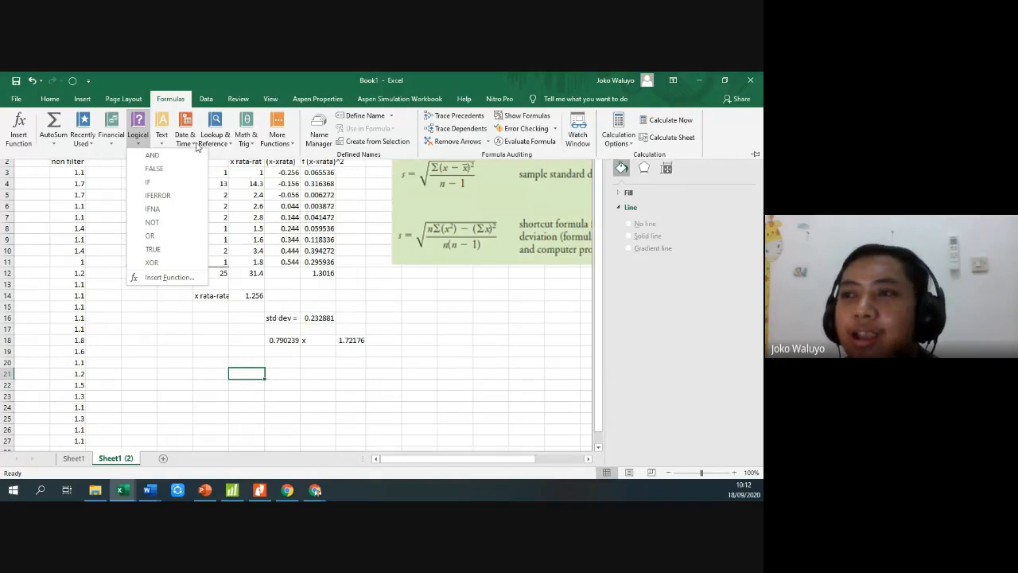
click(228, 143)
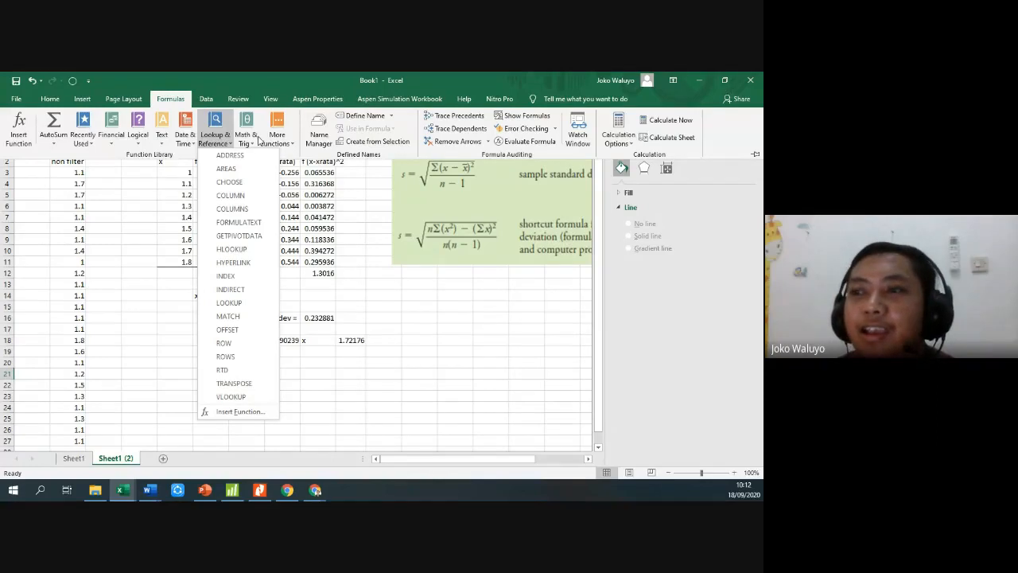
click(252, 139)
click(252, 140)
Calculate the sample standard deviation of the nicotine data in G21 by inserting the statistical function STDEV.S for B3:B27
click(288, 141)
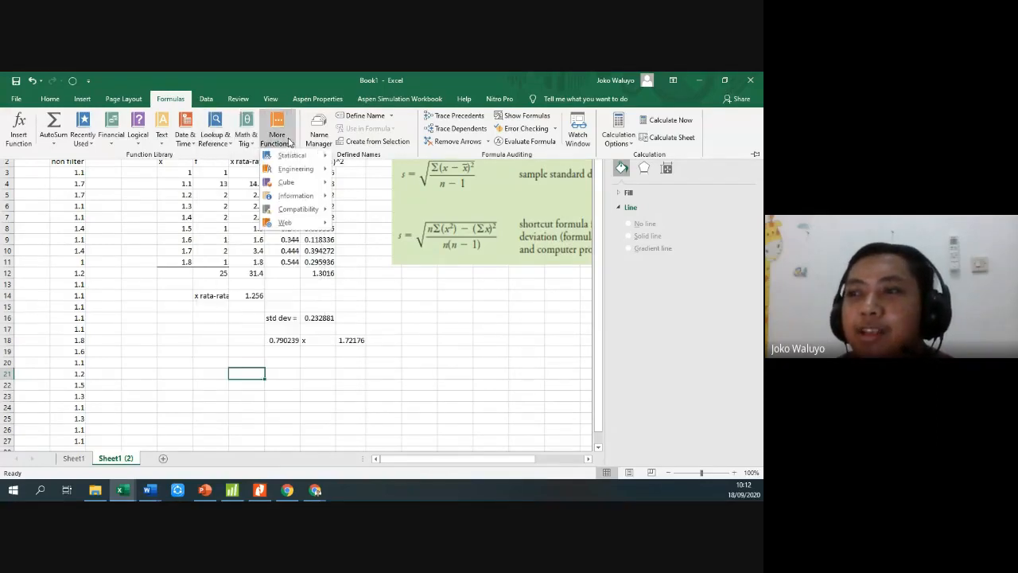
mouse_move(302, 156)
scroll(370, 191, down, 15)
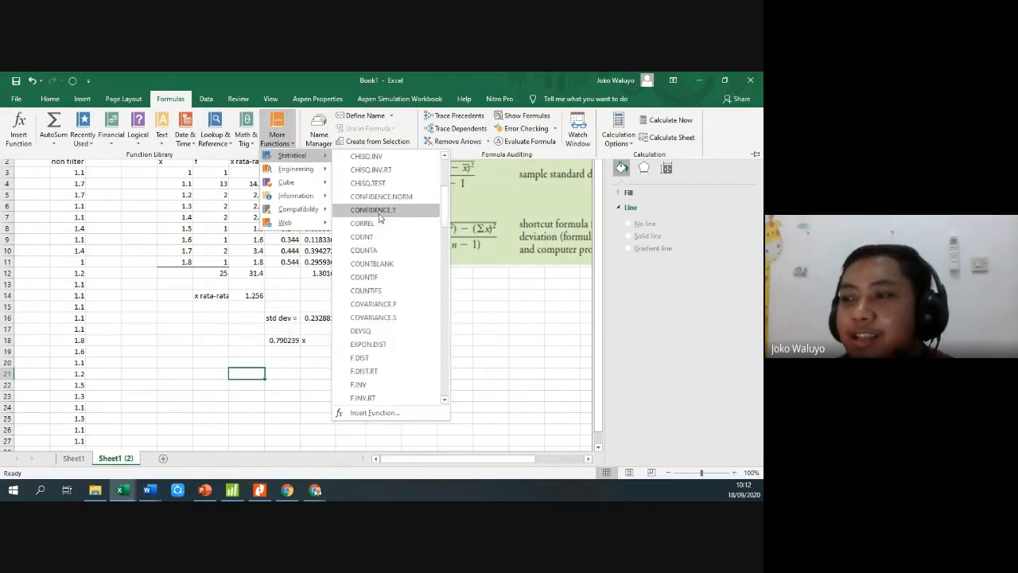
scroll(380, 217, down, 10)
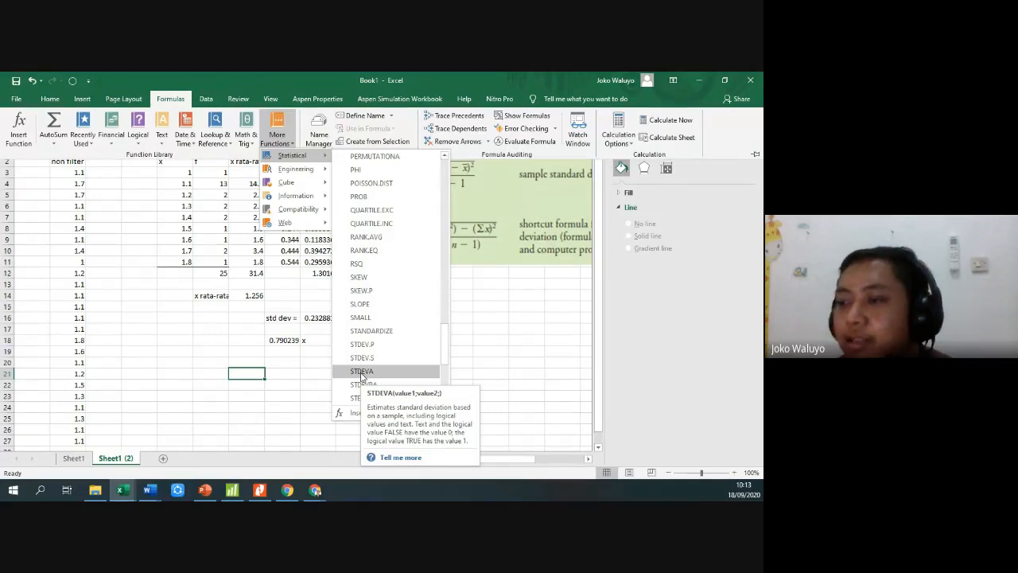
click(363, 358)
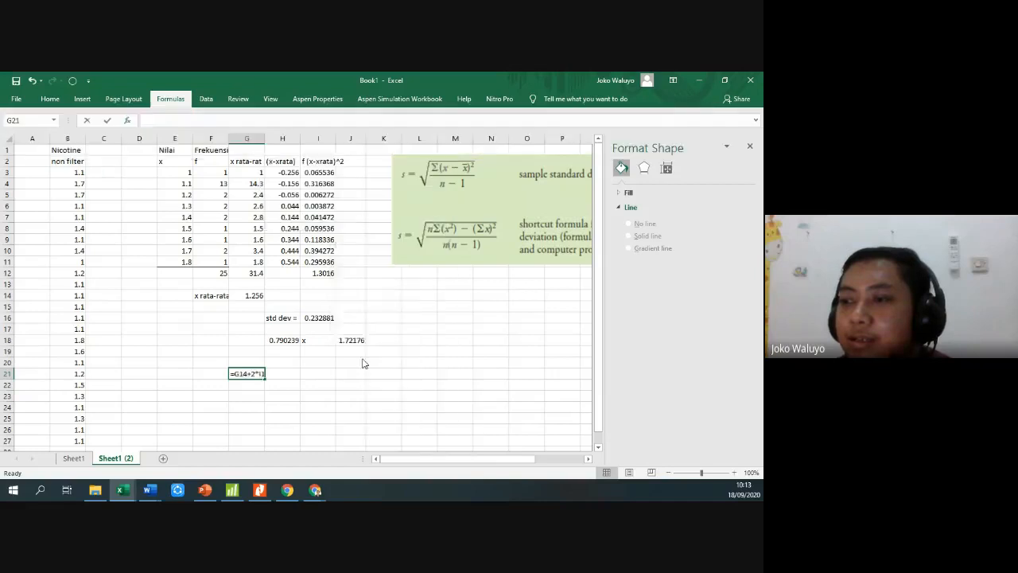
click(396, 261)
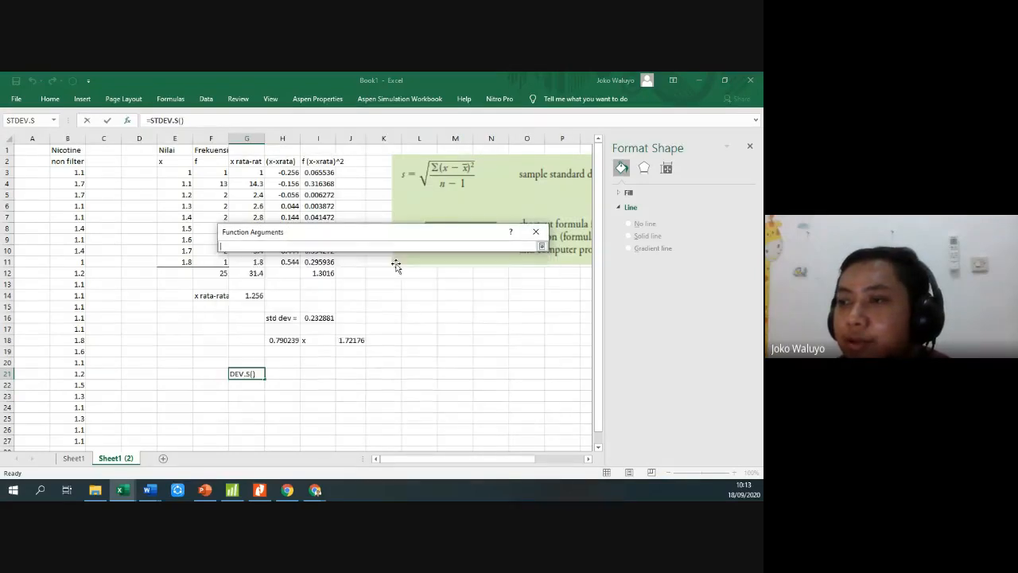
drag(70, 171, 72, 382)
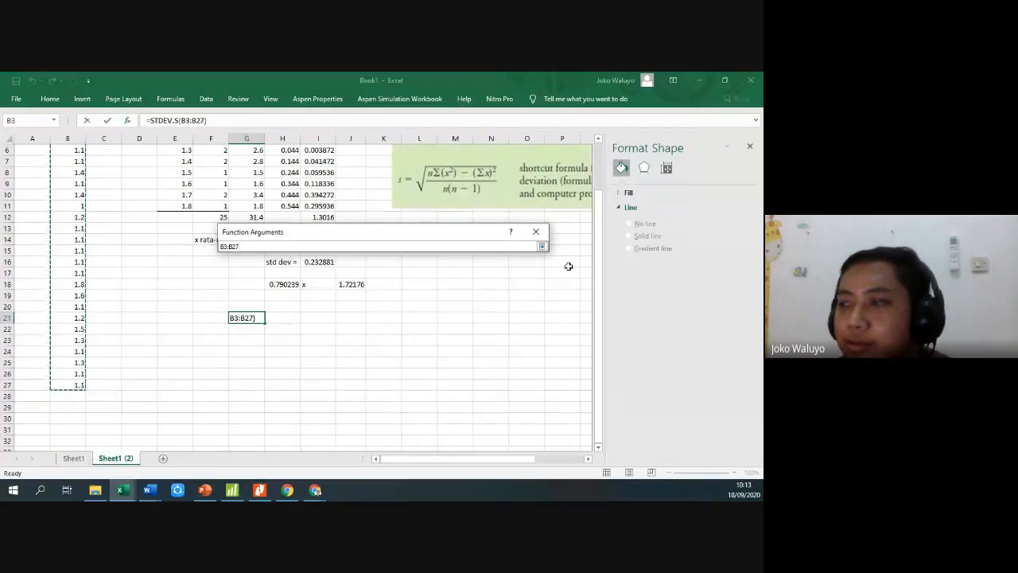
click(542, 248)
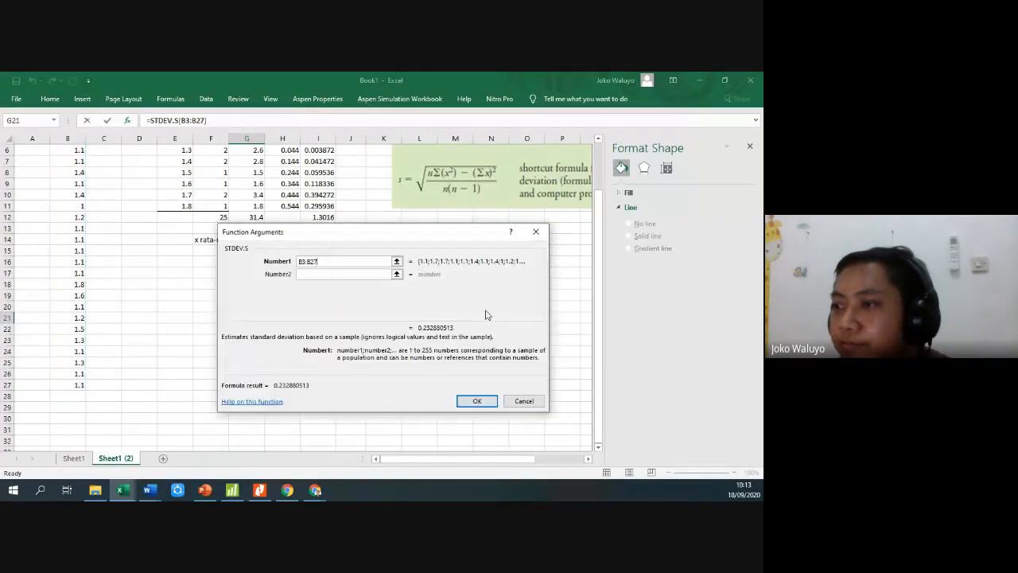
click(478, 401)
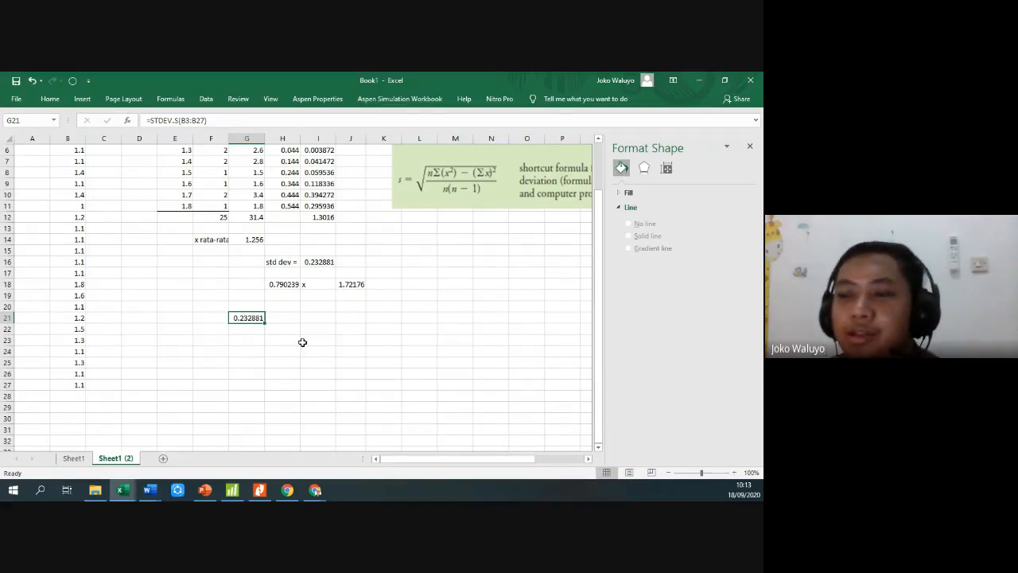
Switch to the Latihan slide in PowerPoint, then open Document2 in Word and review its Minitab instructions and cigarette data tables
click(204, 489)
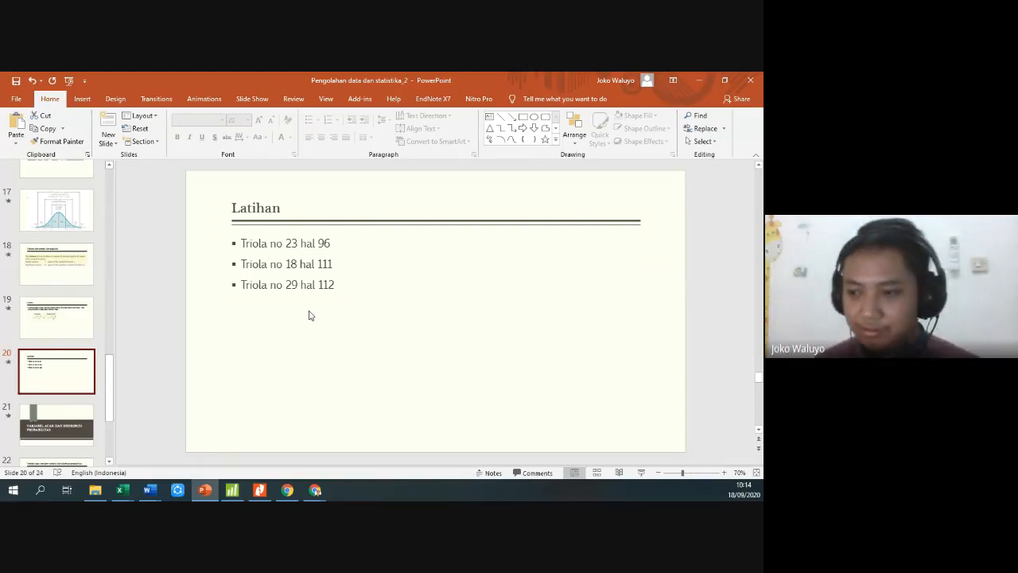
mouse_move(160, 495)
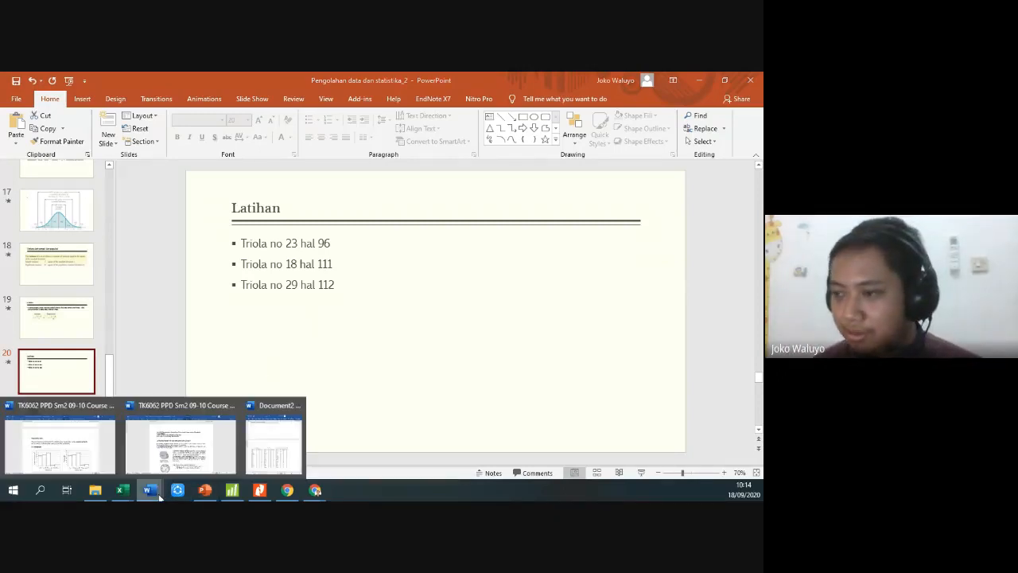
mouse_move(259, 451)
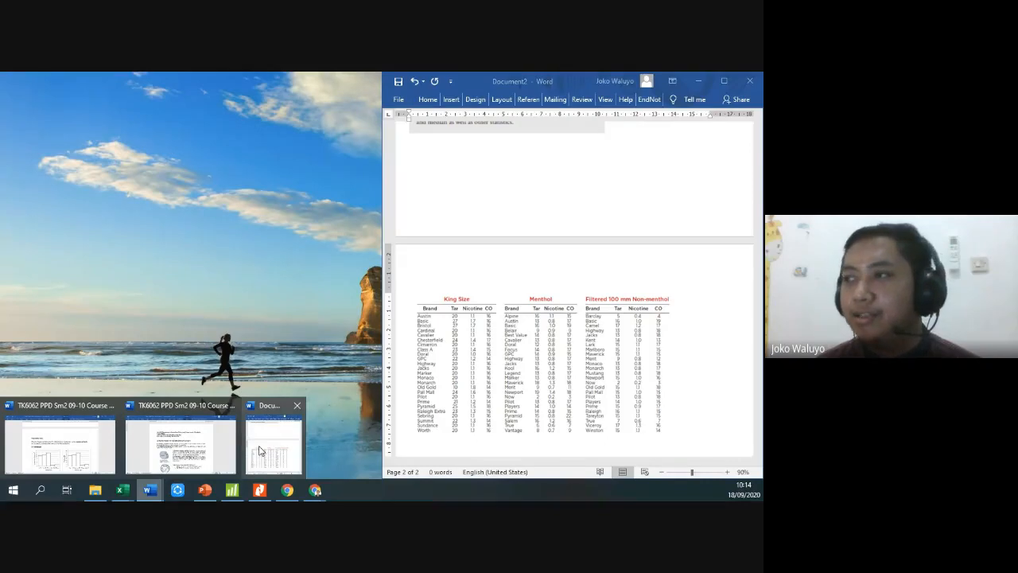
click(259, 451)
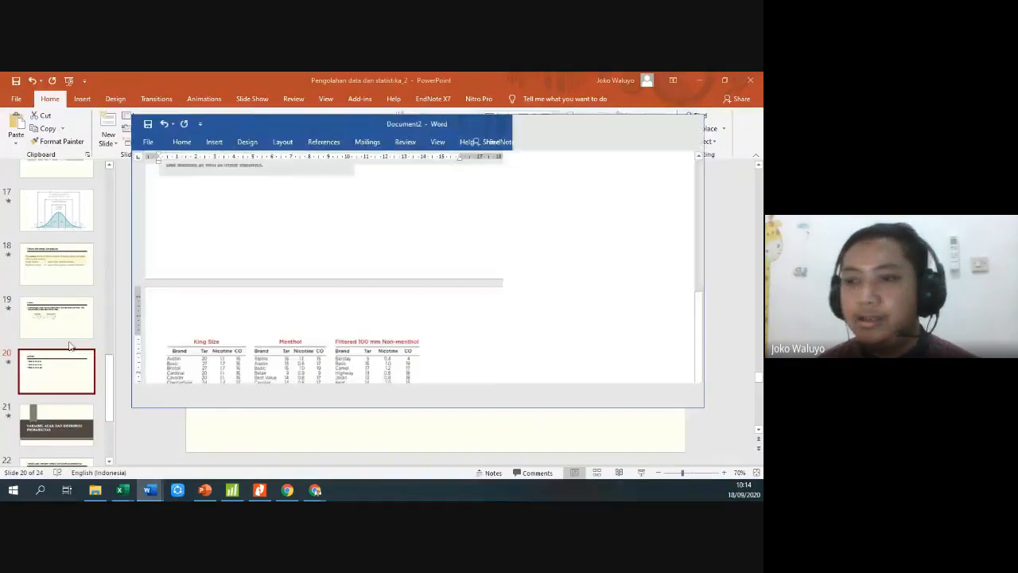
scroll(452, 303, down, 2)
scroll(449, 302, up, 6)
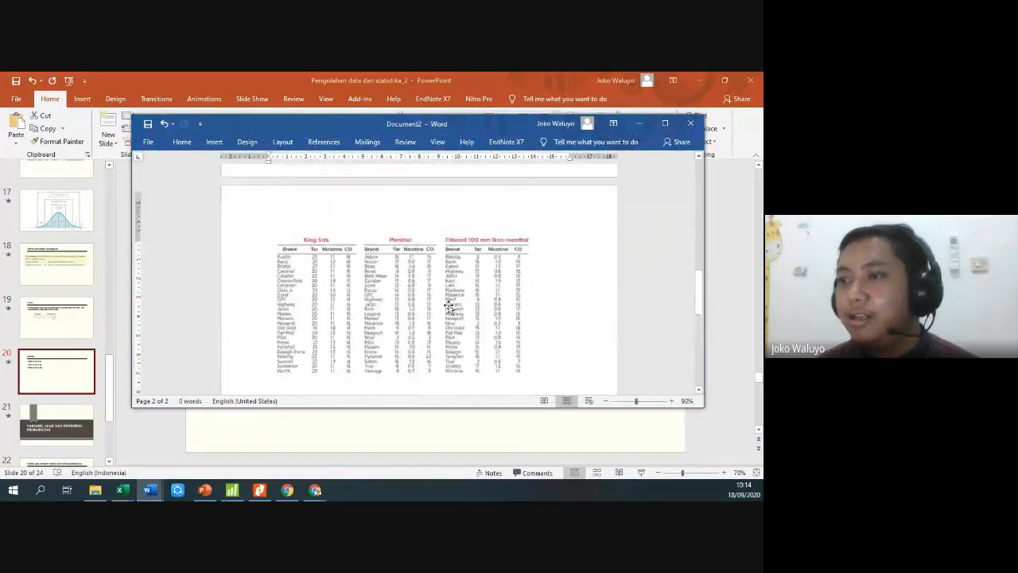
scroll(445, 302, down, 3)
scroll(445, 302, up, 2)
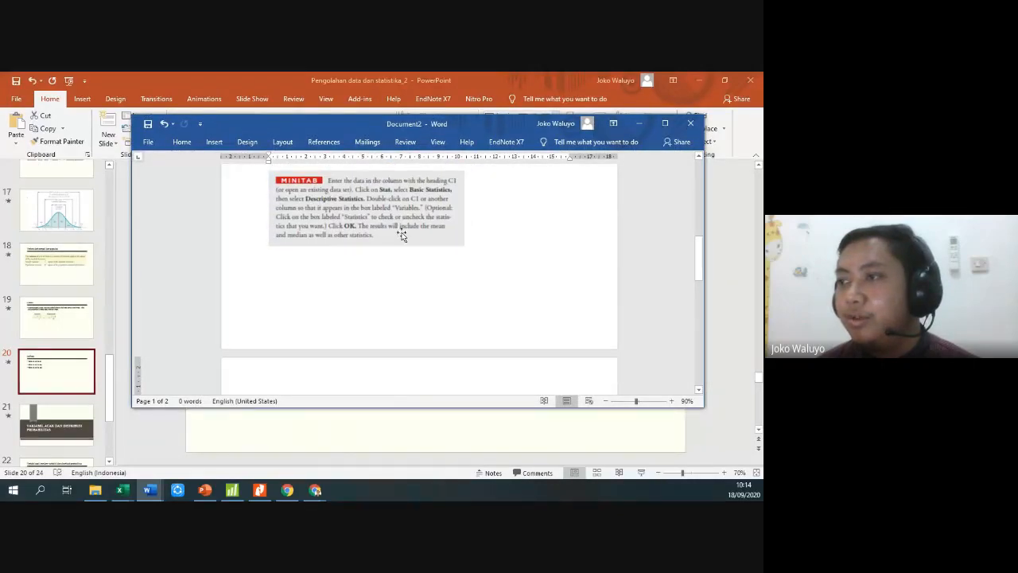
scroll(404, 230, down, 5)
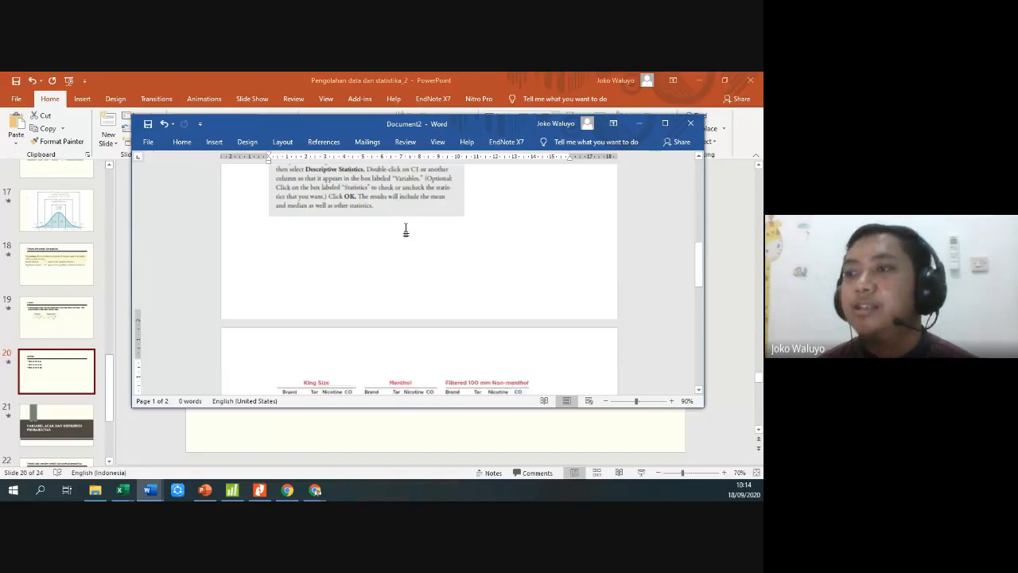
Paste the copied screen capture on page 2 of Document2 and check it beside the cigarette data tables
scroll(404, 234, down, 4)
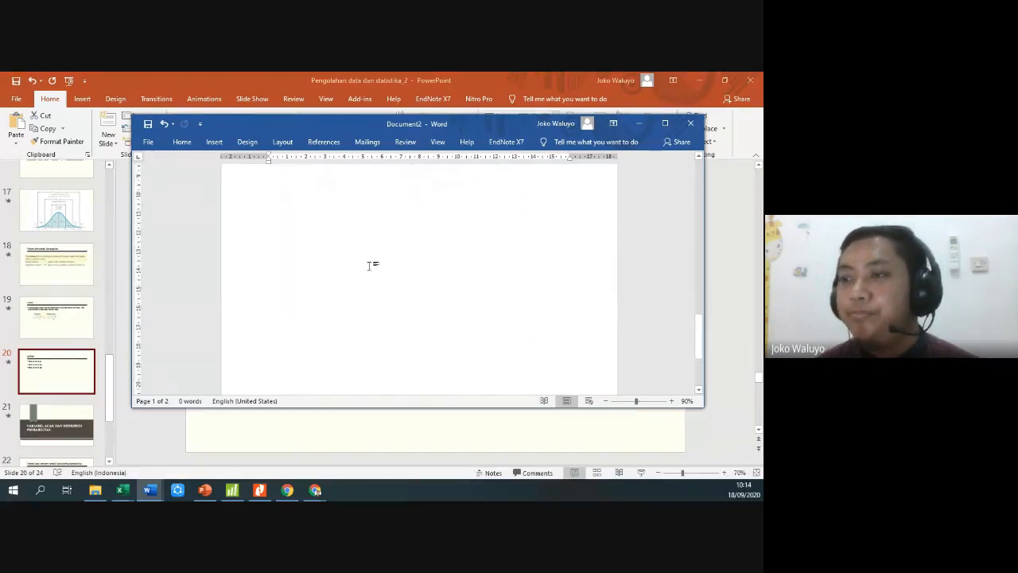
click(370, 265)
key(ctrl+v)
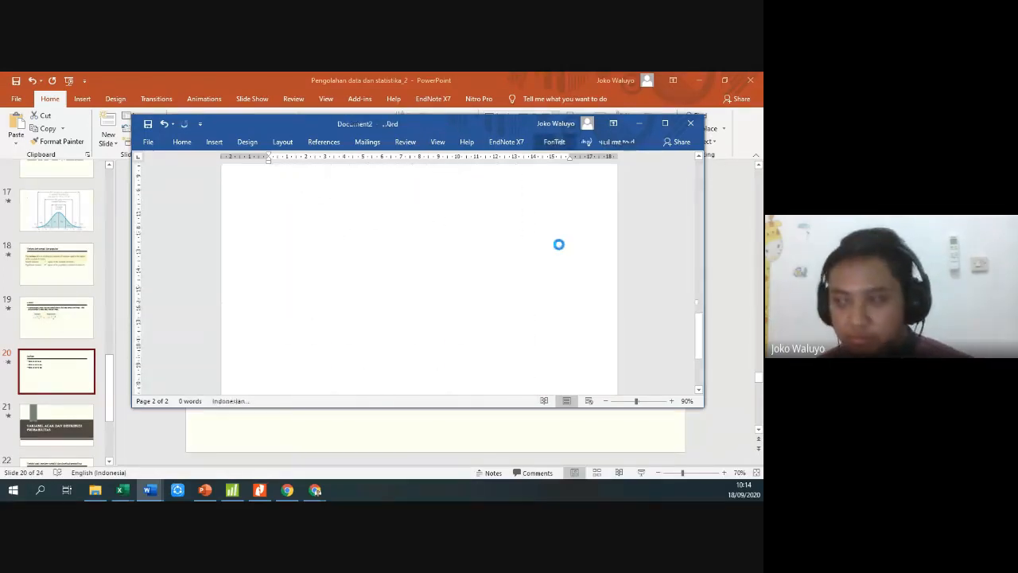
scroll(527, 245, up, 2)
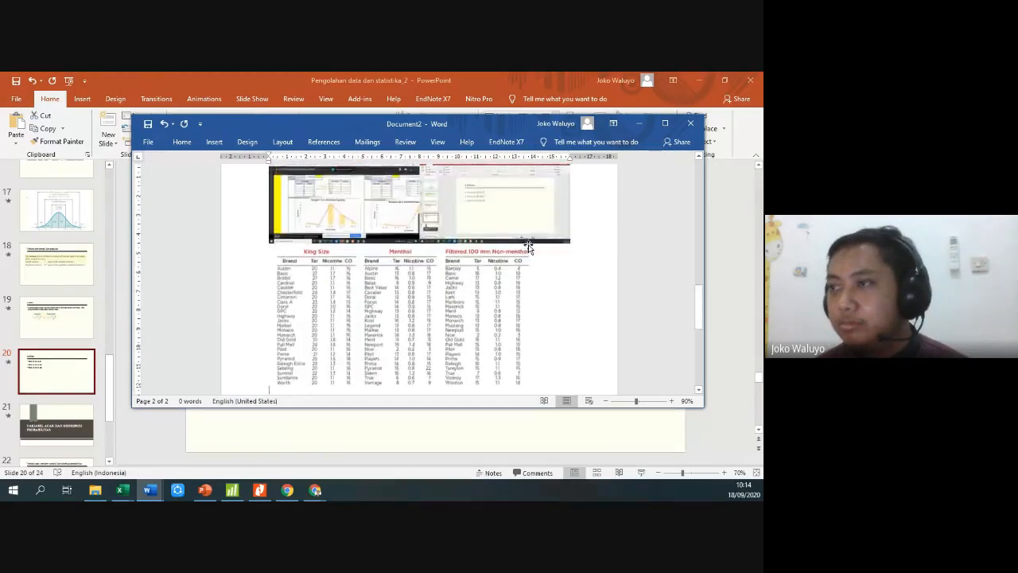
scroll(527, 245, down, 1)
scroll(517, 244, up, 2)
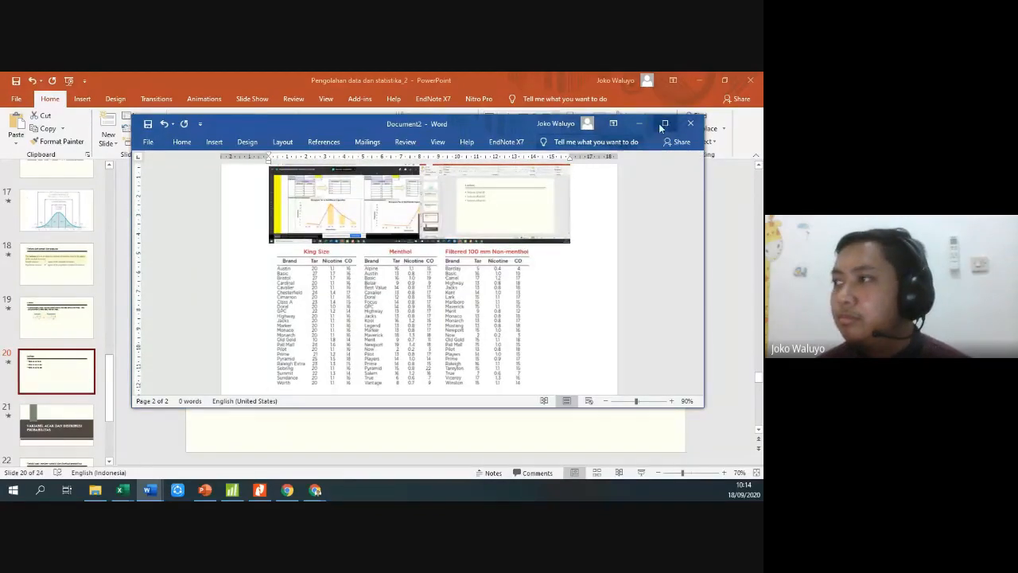
Minimise Document2 to return to the PowerPoint presentation and look back through the slide thumbnails to slide 13
click(639, 123)
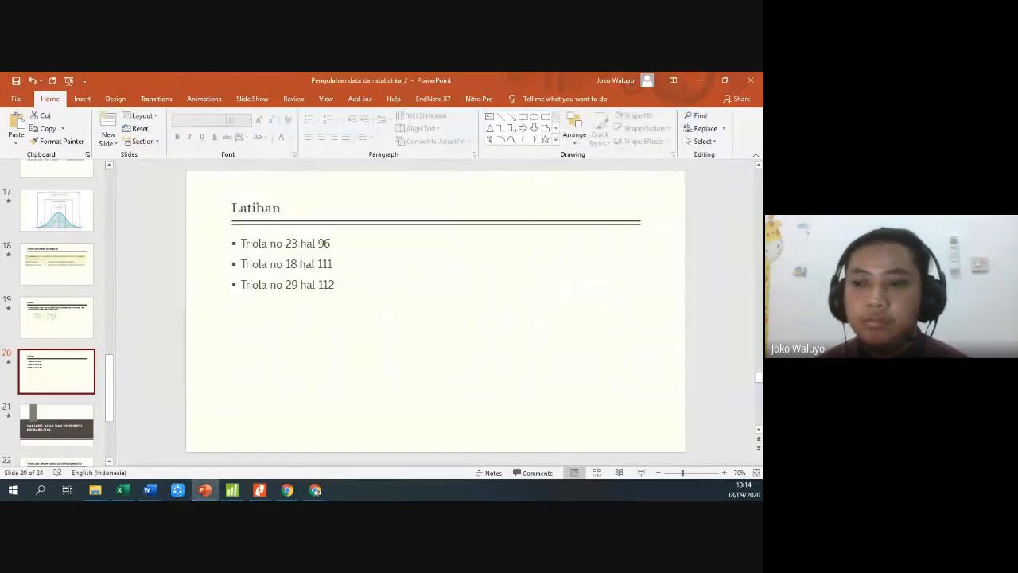
scroll(83, 385, up, 3)
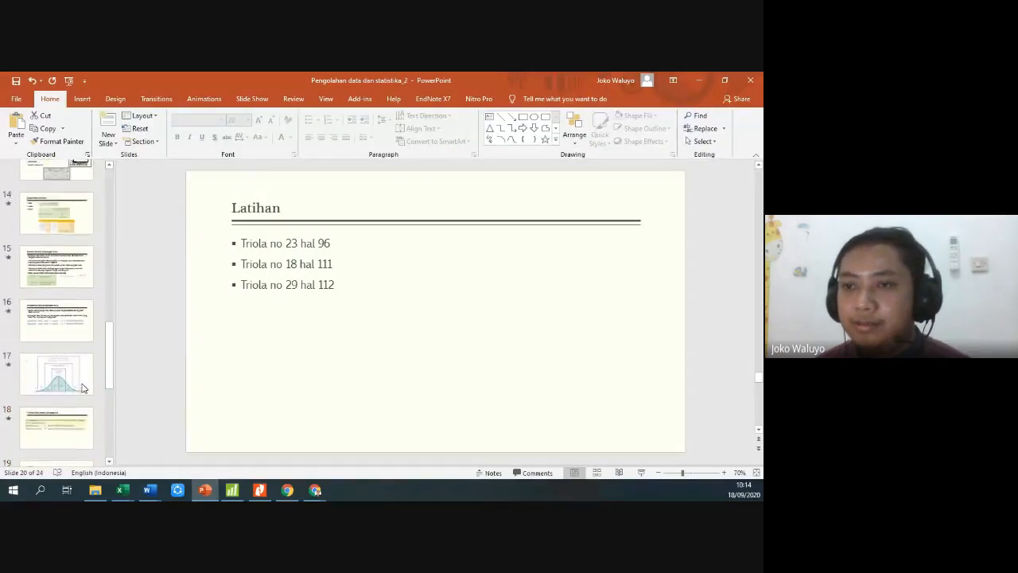
scroll(82, 388, up, 2)
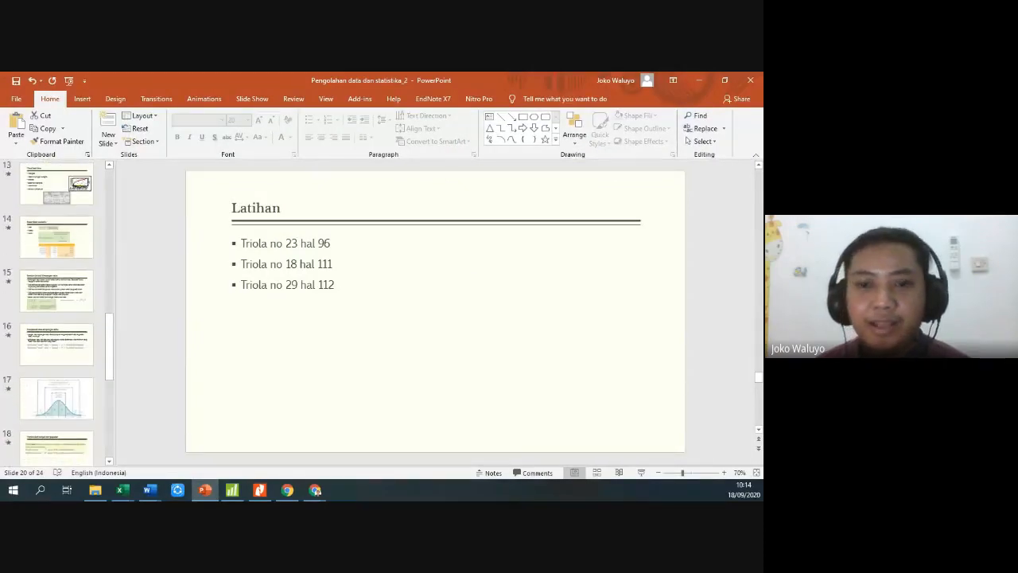